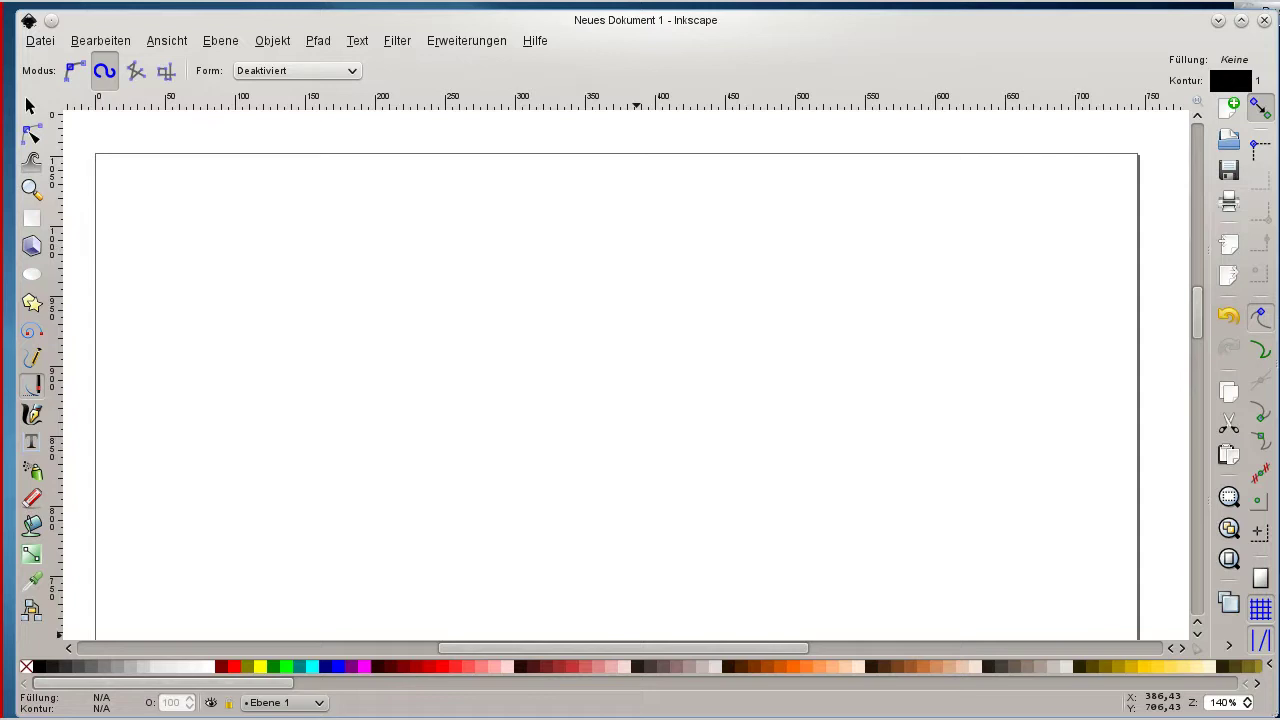
- Draw an open wavy path about 300 px wide near the page's upper edge in regular Bézier mode, mixing curved segments with a sharp straight one
left_click(39, 393)
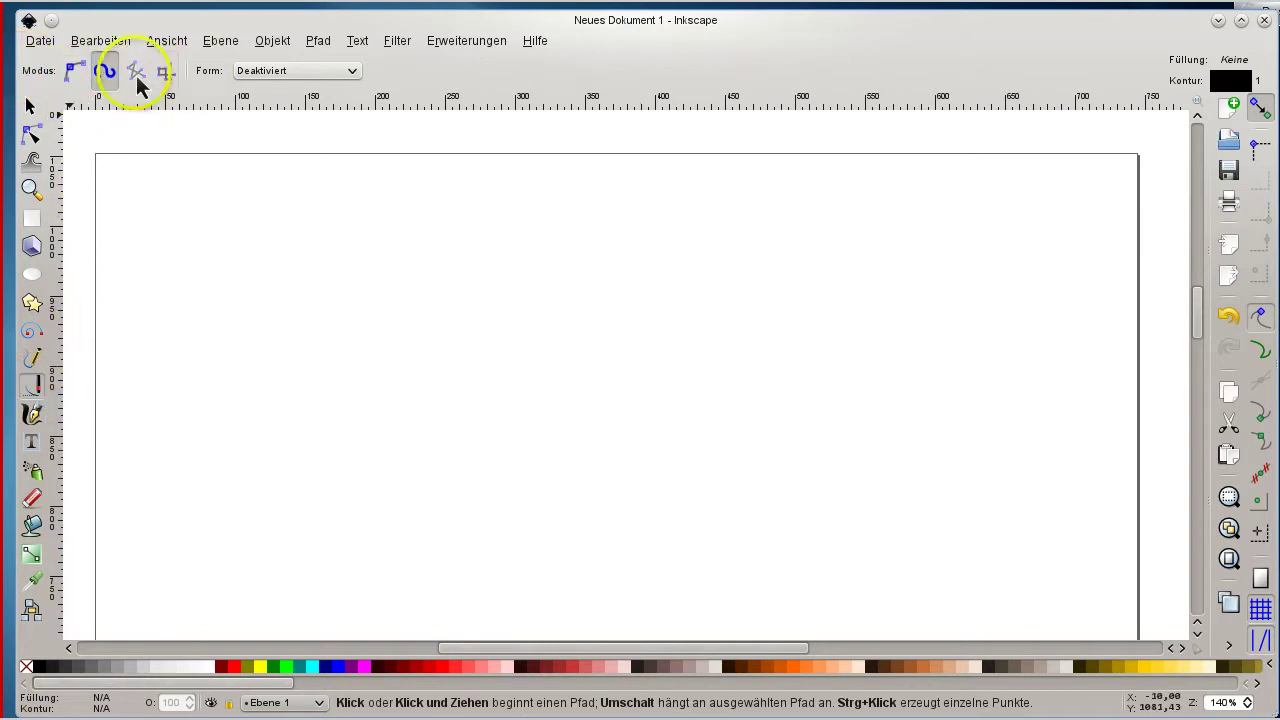
left_click(79, 74)
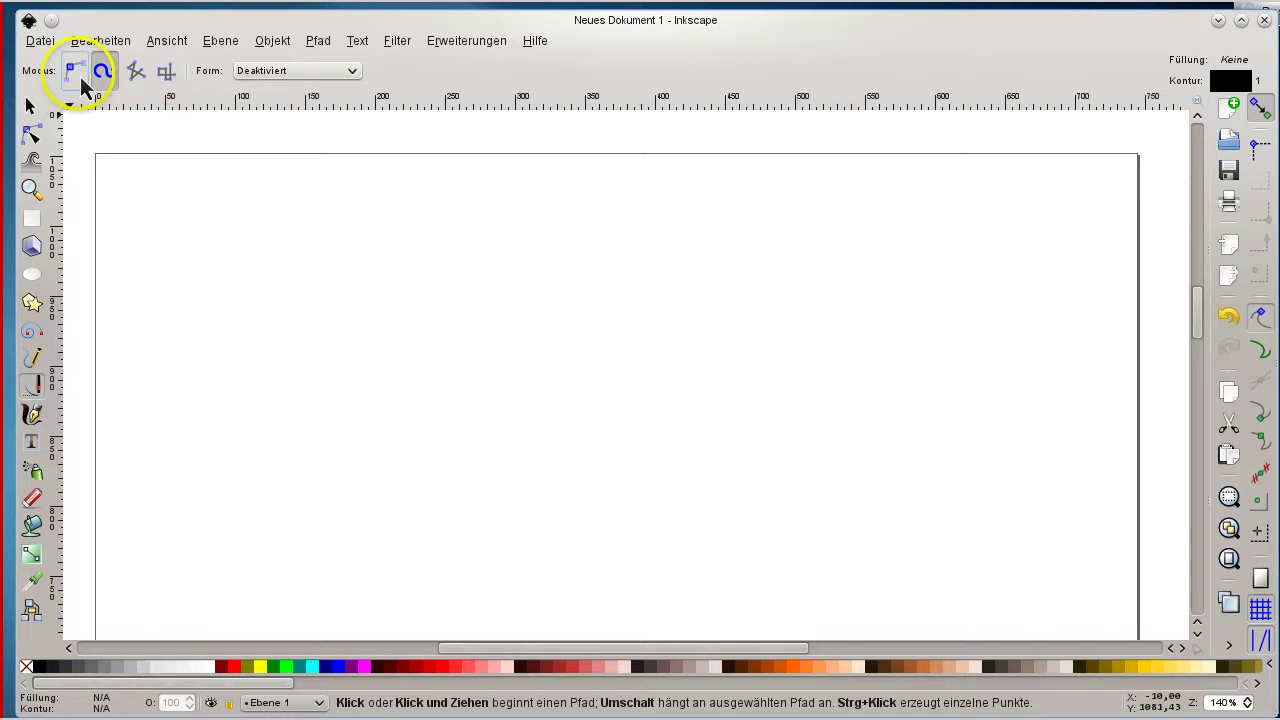
left_click(74, 72)
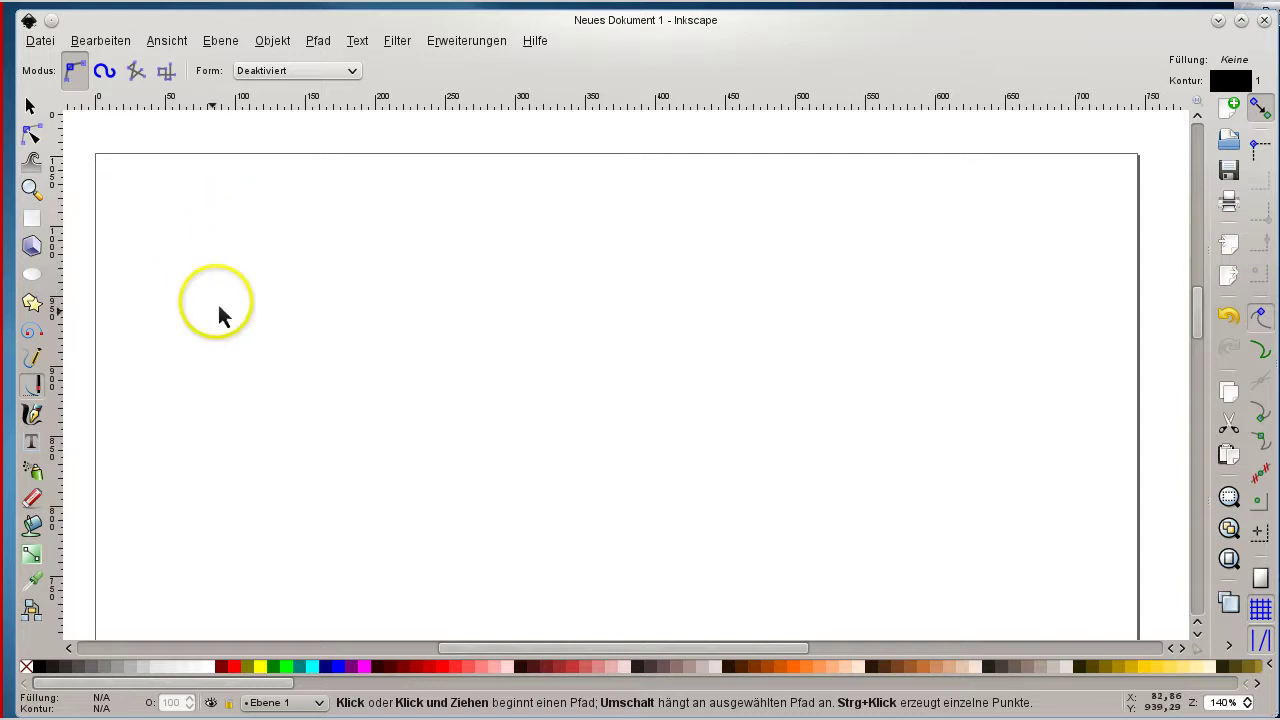
left_click(180, 247)
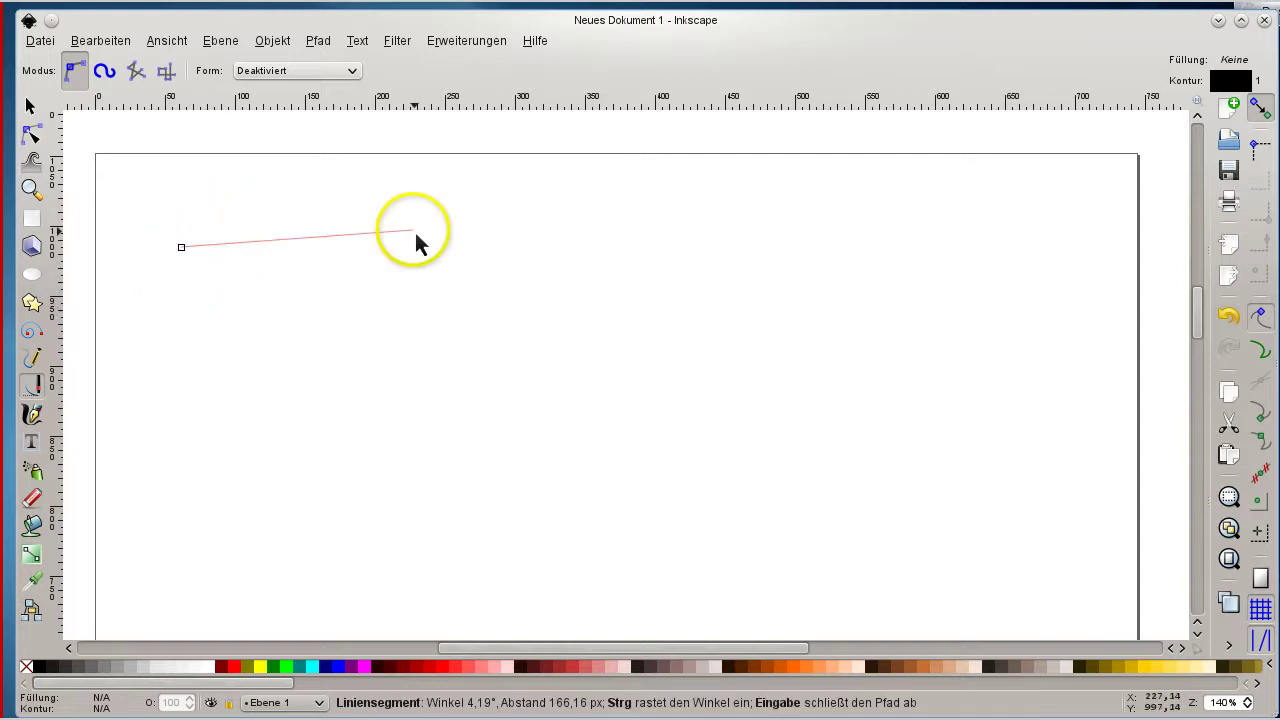
left_click(267, 198)
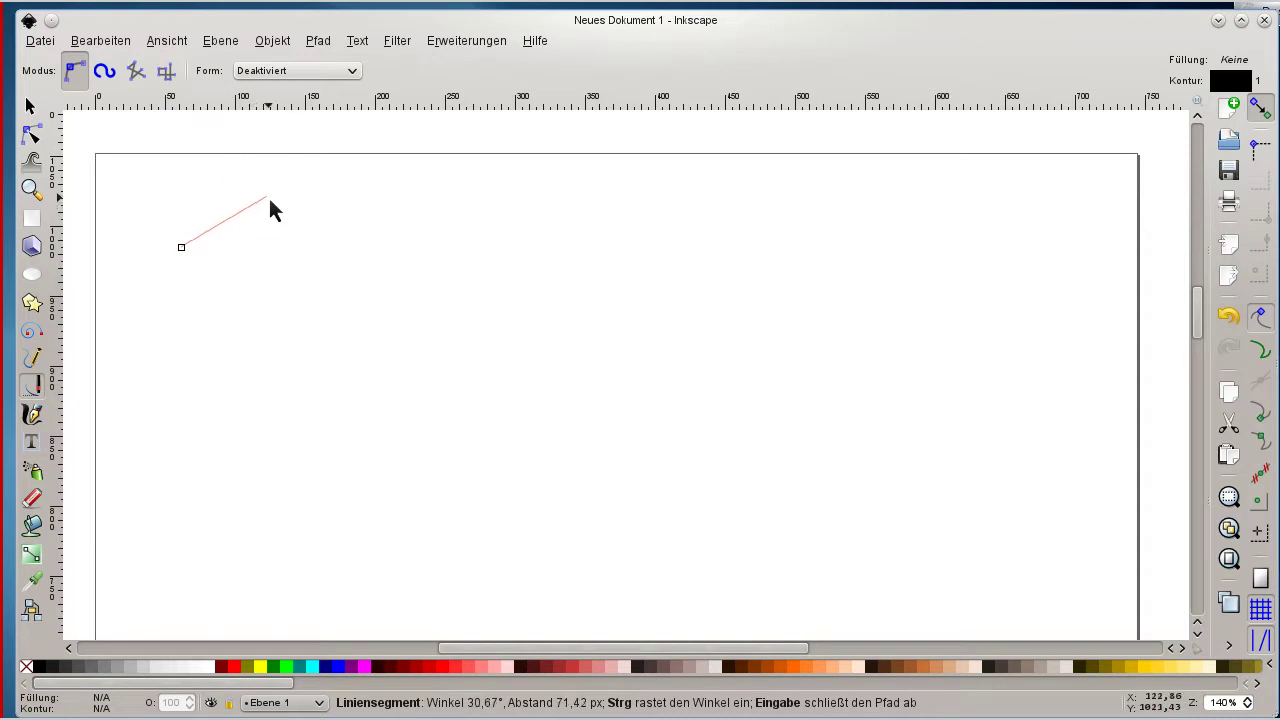
left_click_drag(269, 199, 341, 256)
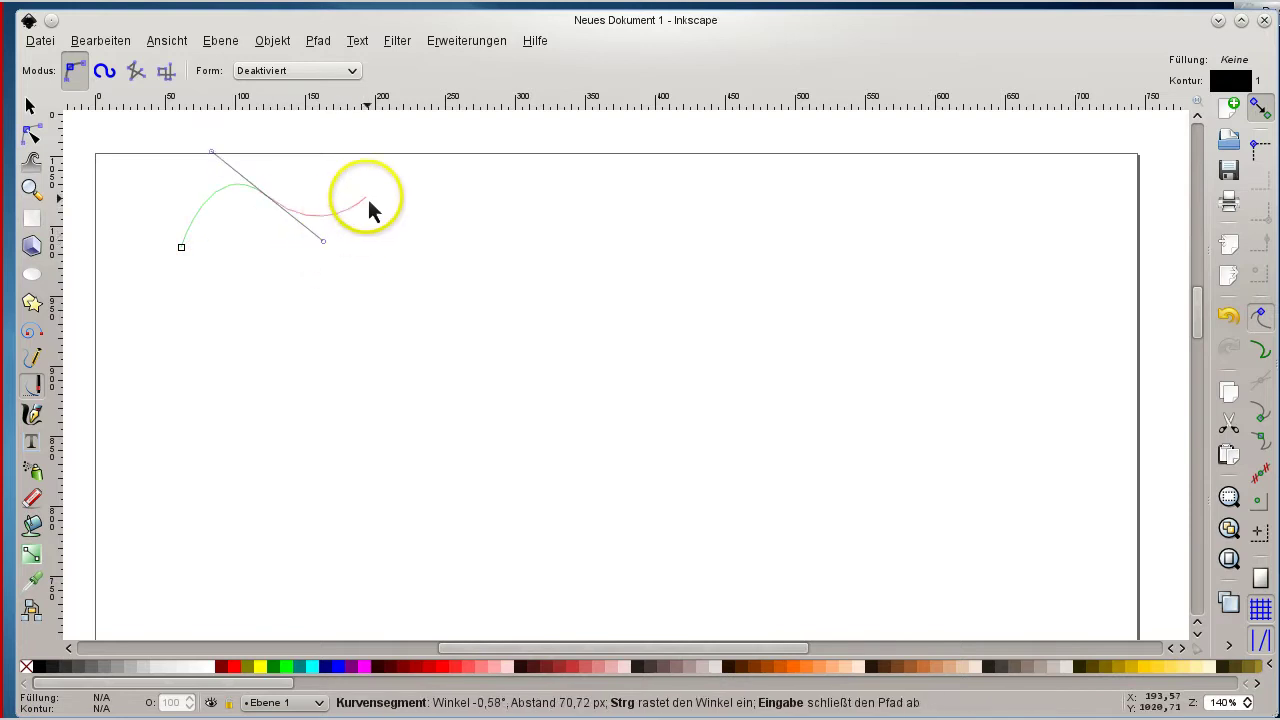
left_click_drag(366, 197, 439, 162)
left_click(433, 246)
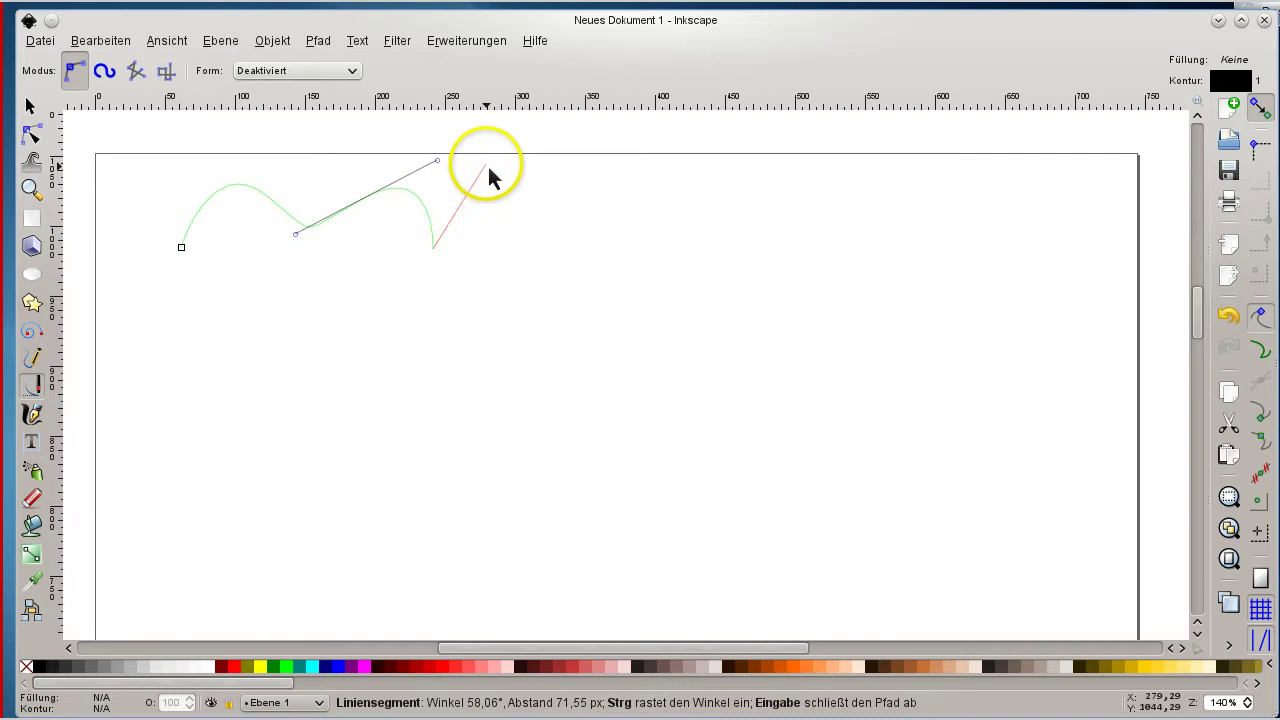
left_click(486, 180)
left_click_drag(526, 210, 567, 138)
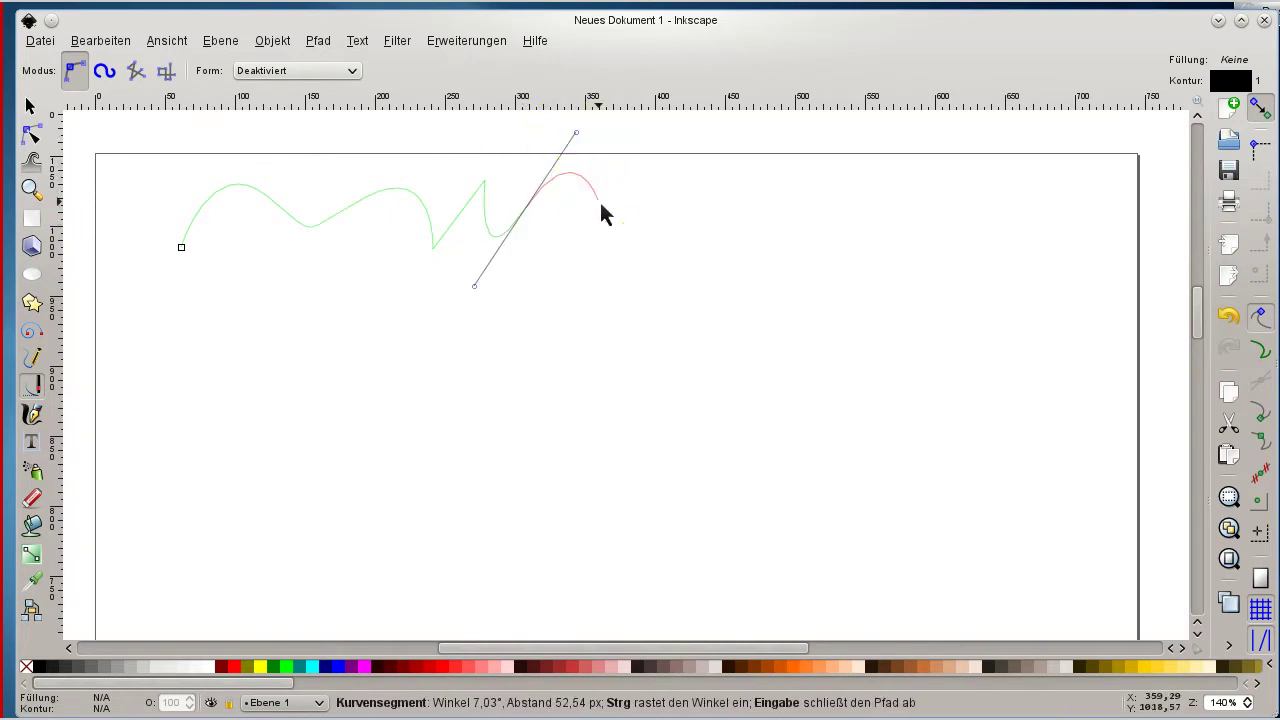
double_click(599, 200)
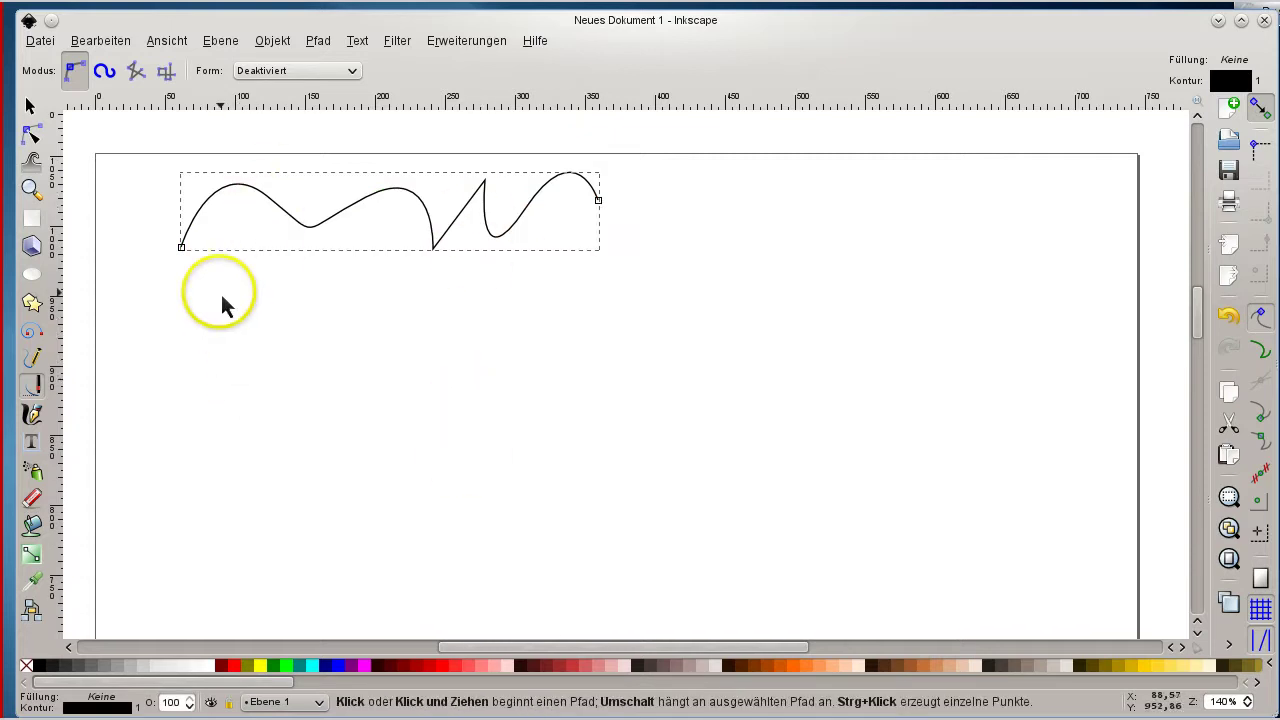
- Draw an open four-node curve in Spiro path mode below the wavy path, doubling back at its end
left_click(105, 72)
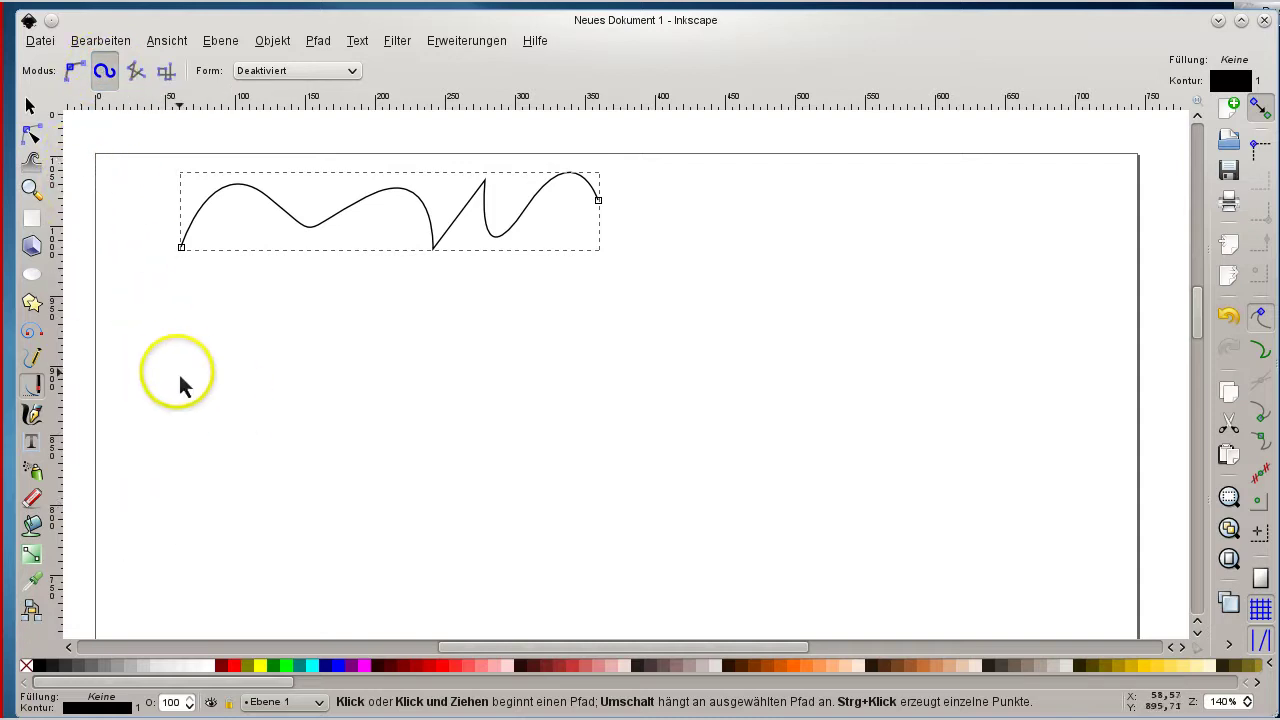
left_click_drag(177, 356, 303, 334)
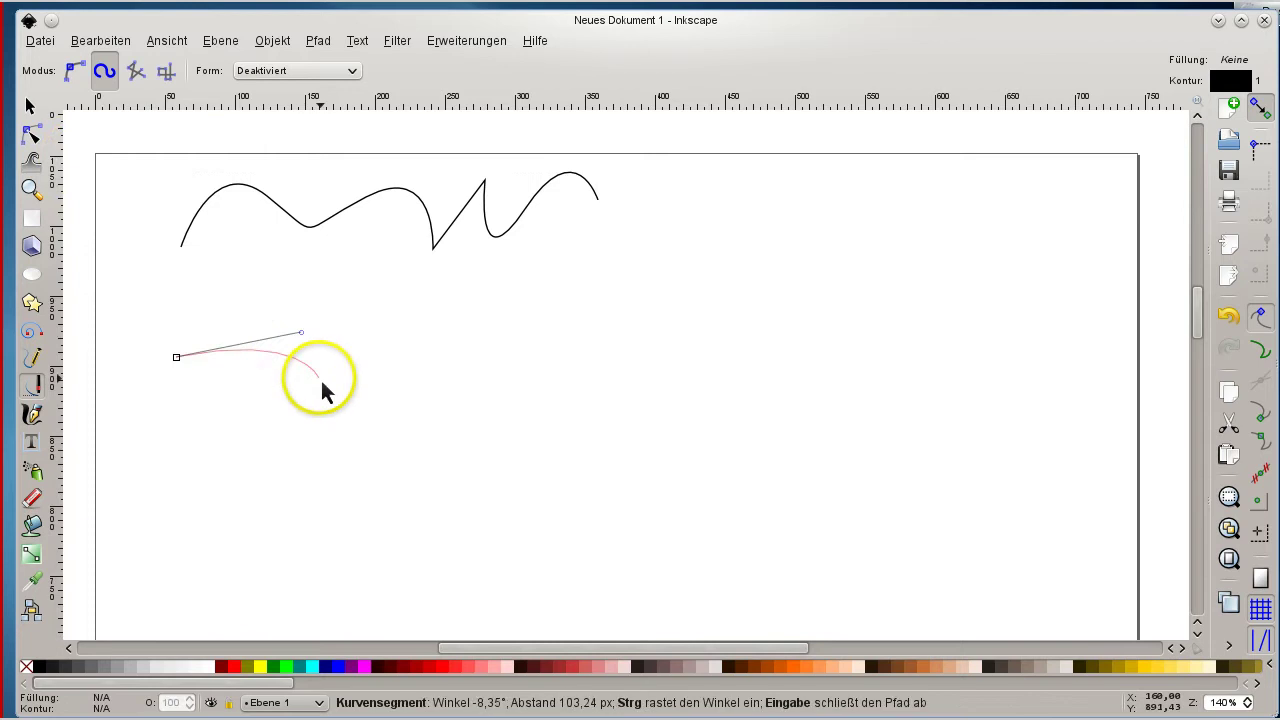
left_click_drag(320, 380, 395, 334)
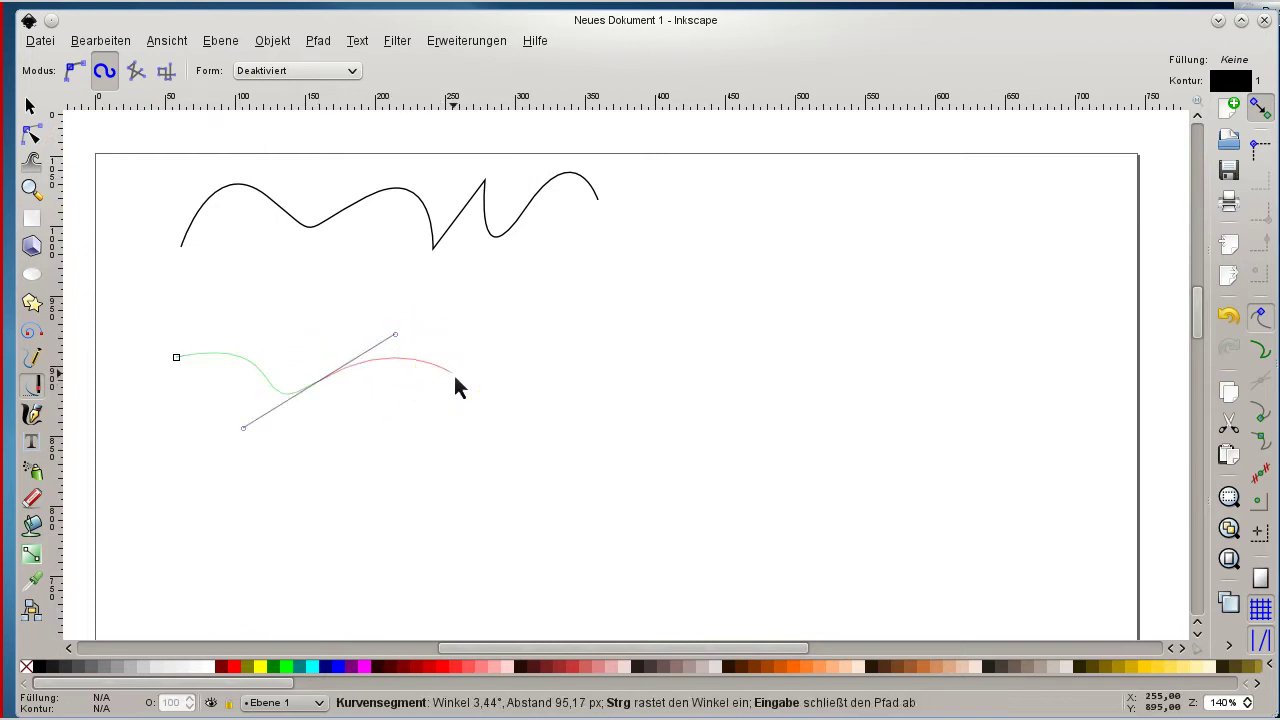
left_click_drag(455, 377, 422, 412)
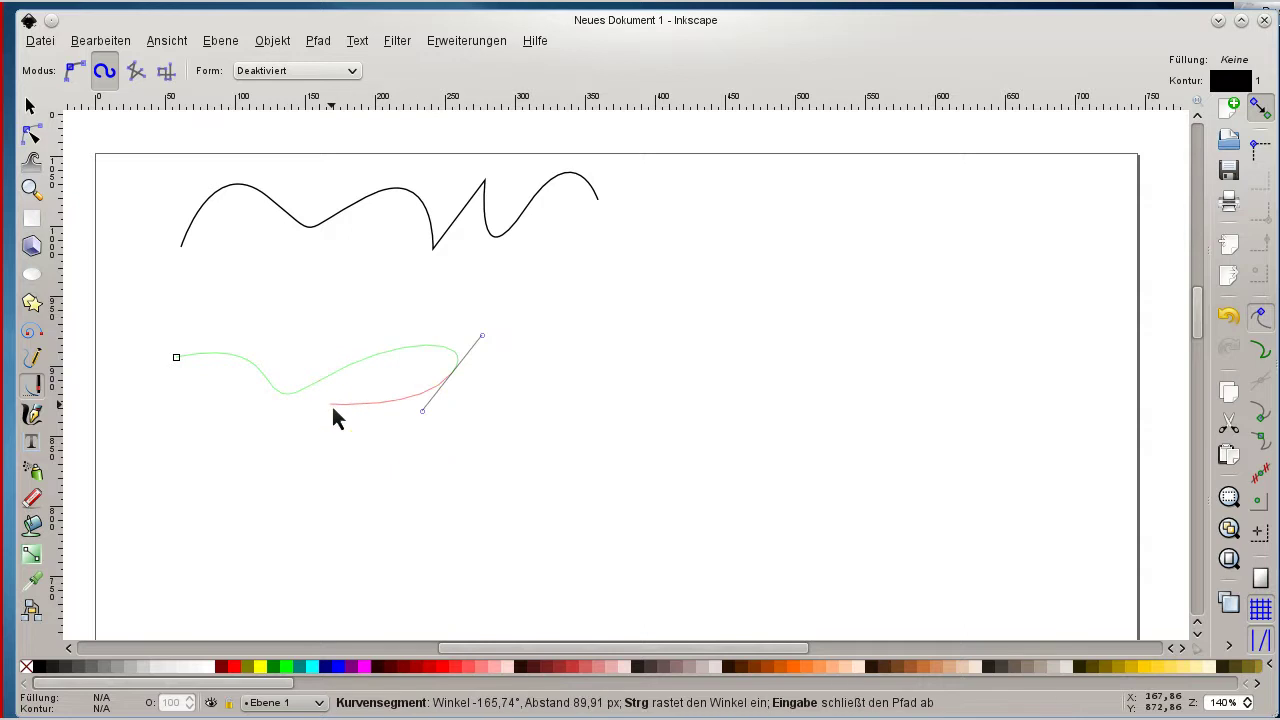
double_click(331, 404)
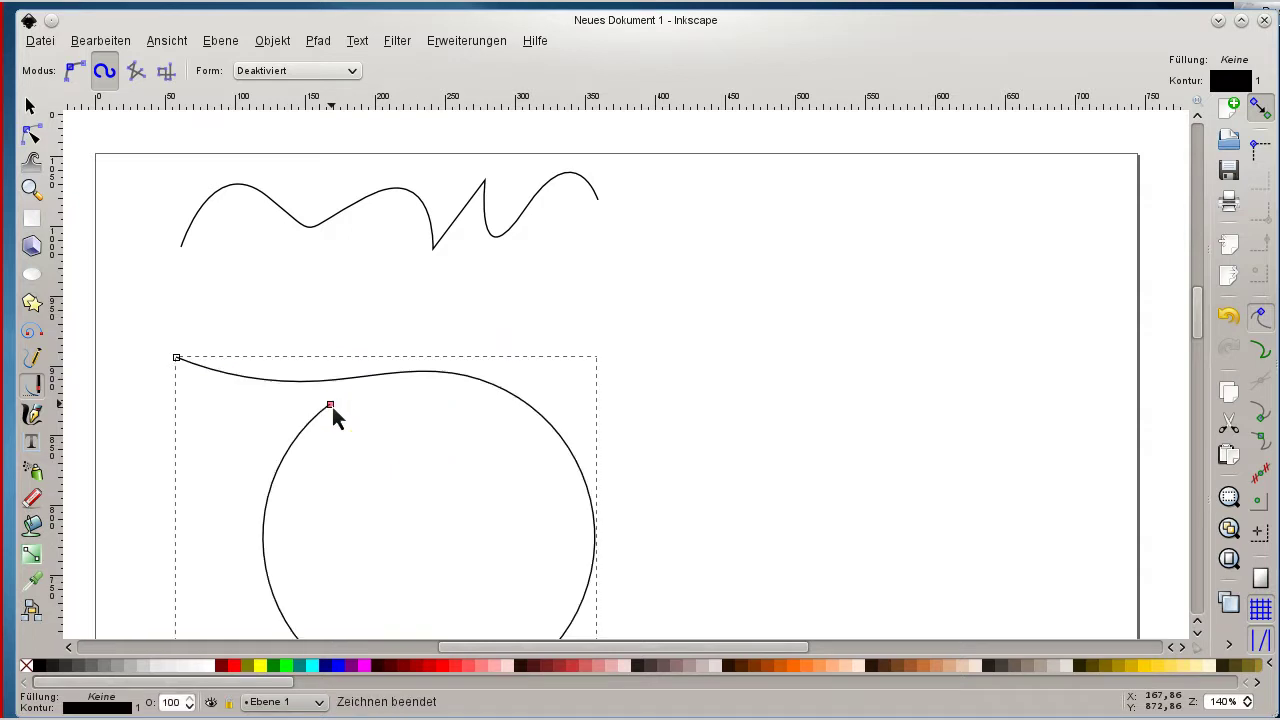
- Reshape the Spiro curve by moving its end node to about X 196, Y 841 px and its start node to about X 72, Y 916 px
left_click(33, 133)
scroll(628, 505, "down", 1)
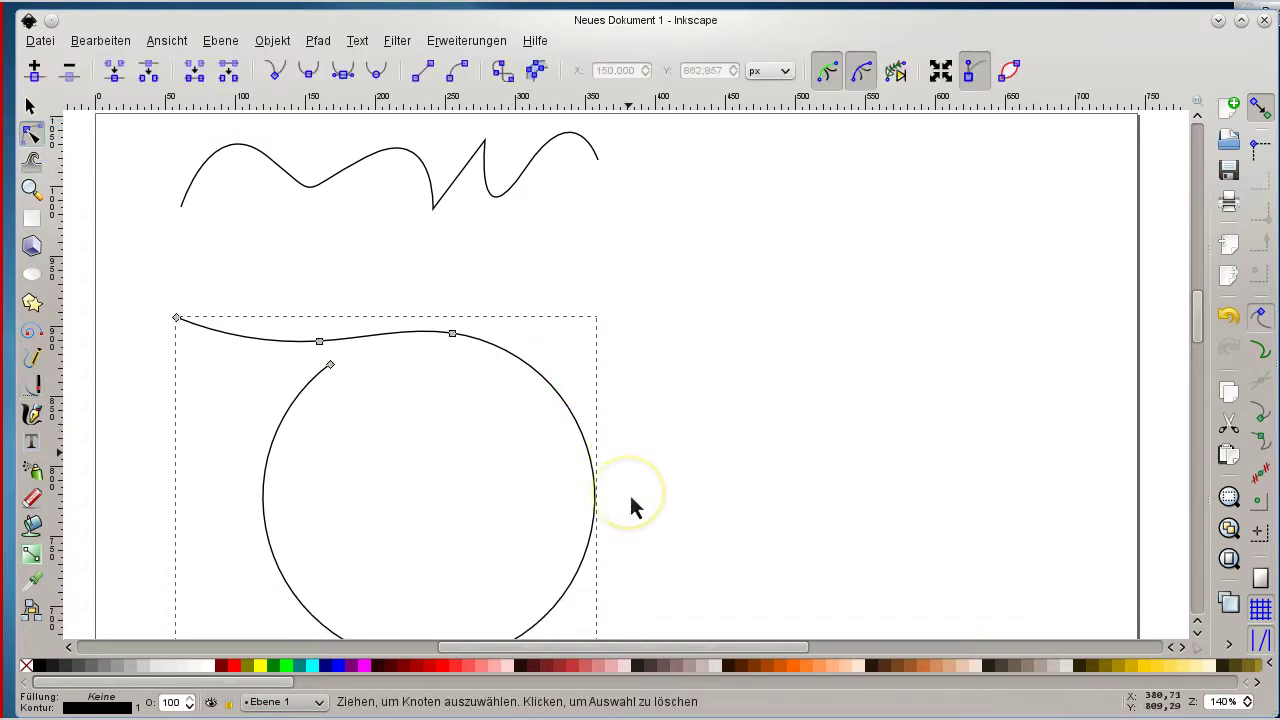
scroll(630, 505, "down", 1)
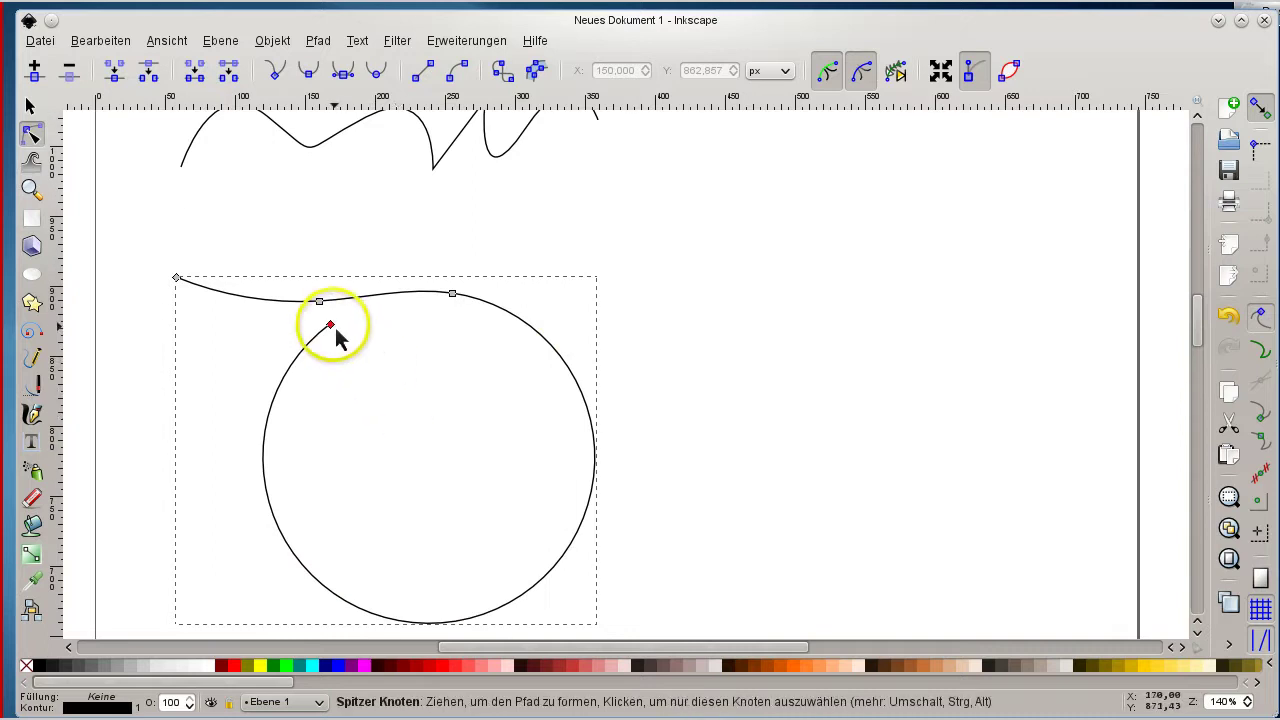
left_click_drag(336, 330, 376, 378)
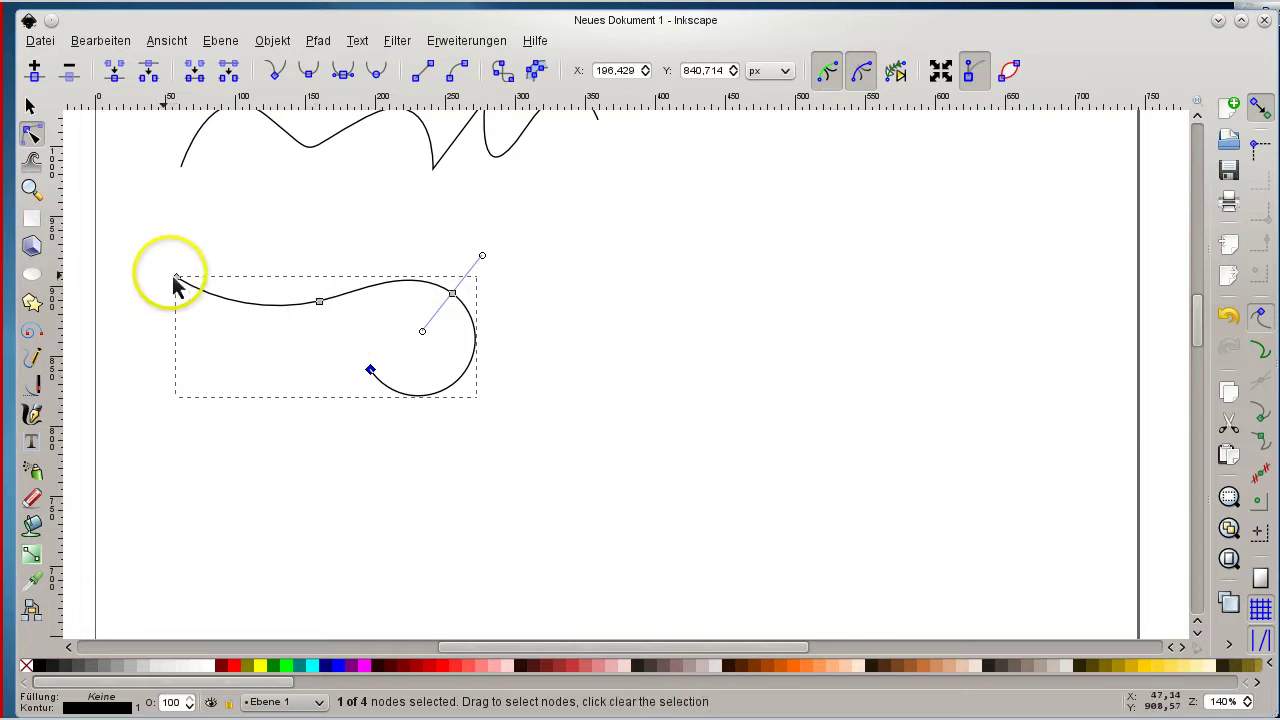
mouse_move(181, 280)
left_mouse_down()
mouse_move(323, 240)
mouse_move(201, 252)
mouse_move(188, 273)
left_mouse_up()
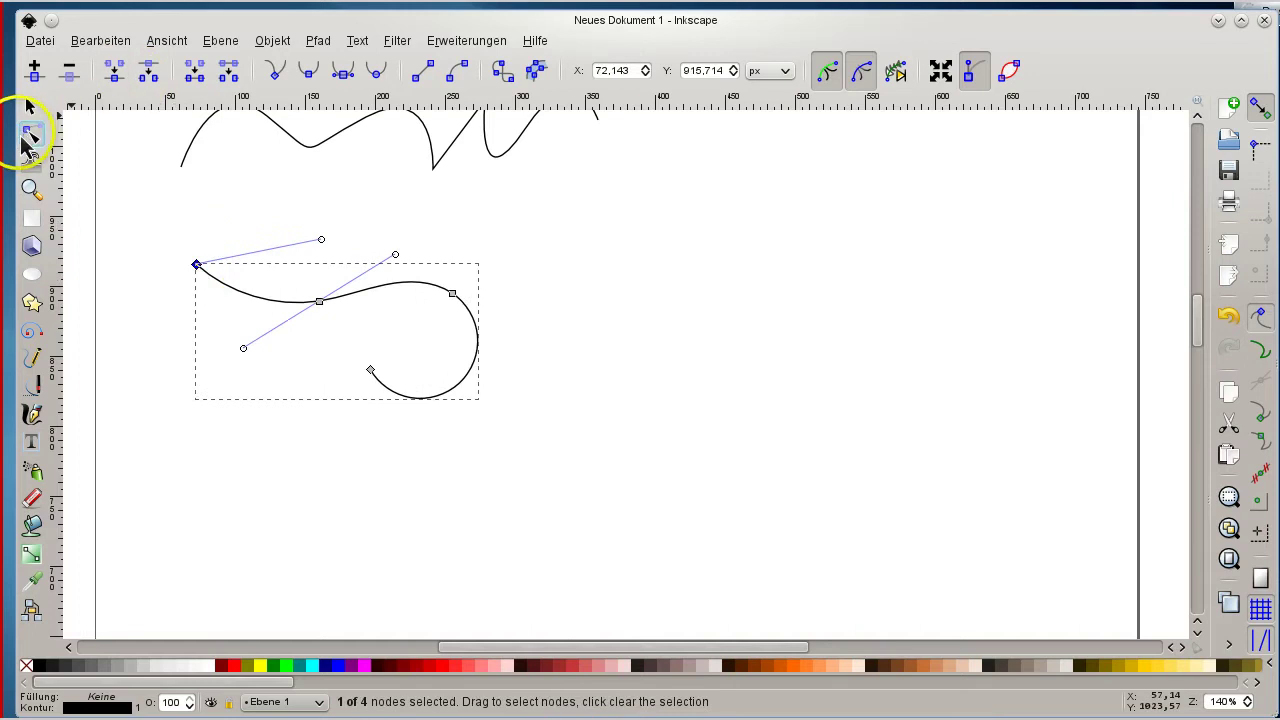
- Draw a four-segment zigzag about 270 px wide beside the Spiro curve, using the mode for straight line segments
left_click(33, 390)
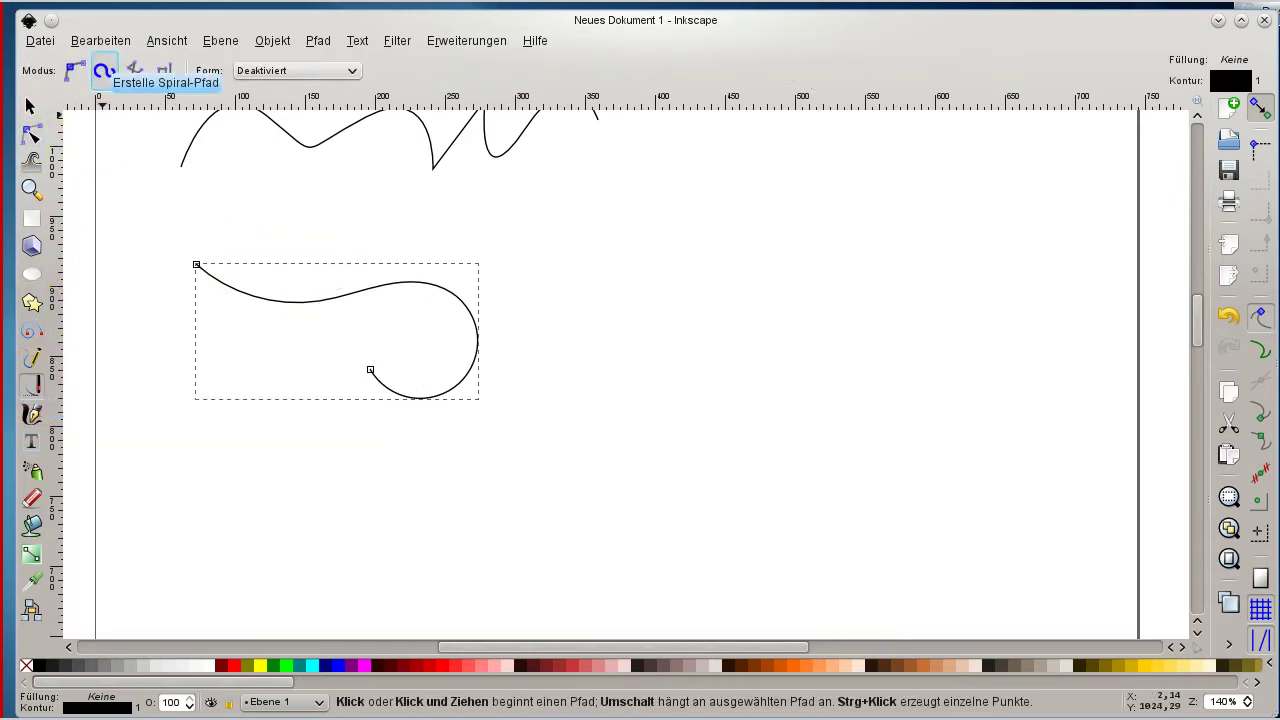
left_click(104, 72)
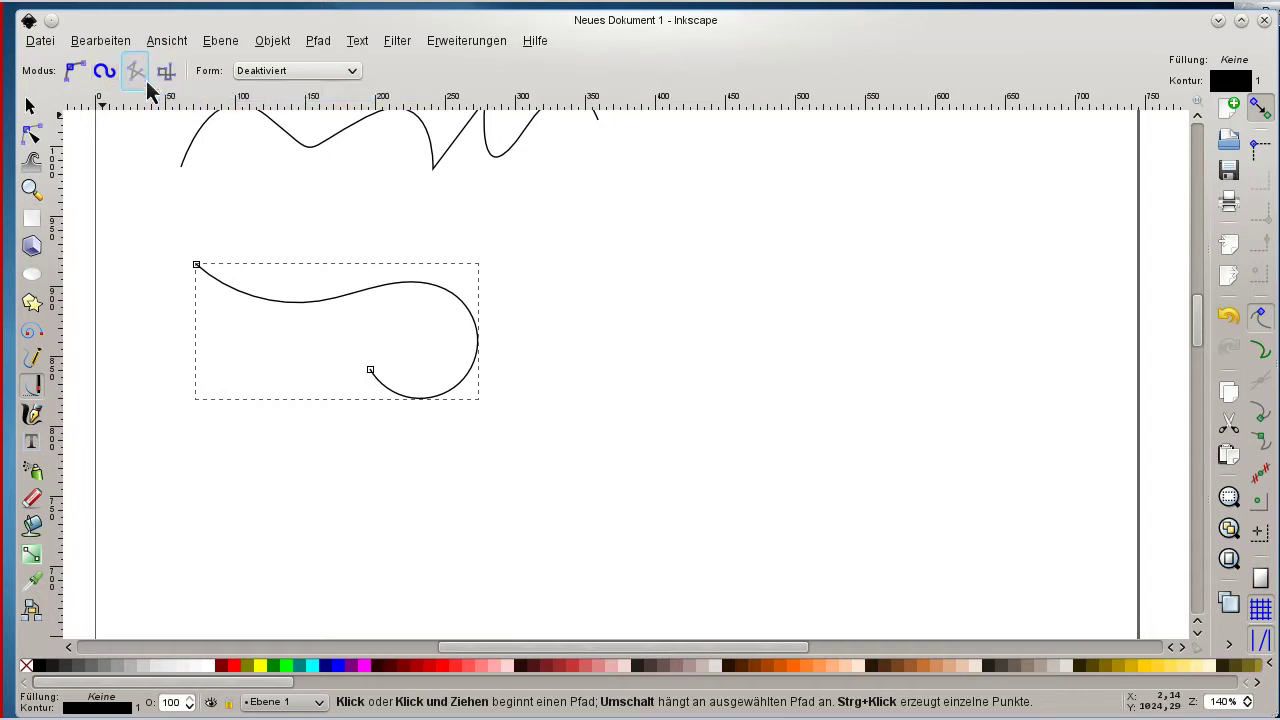
left_click(136, 72)
left_click(593, 361)
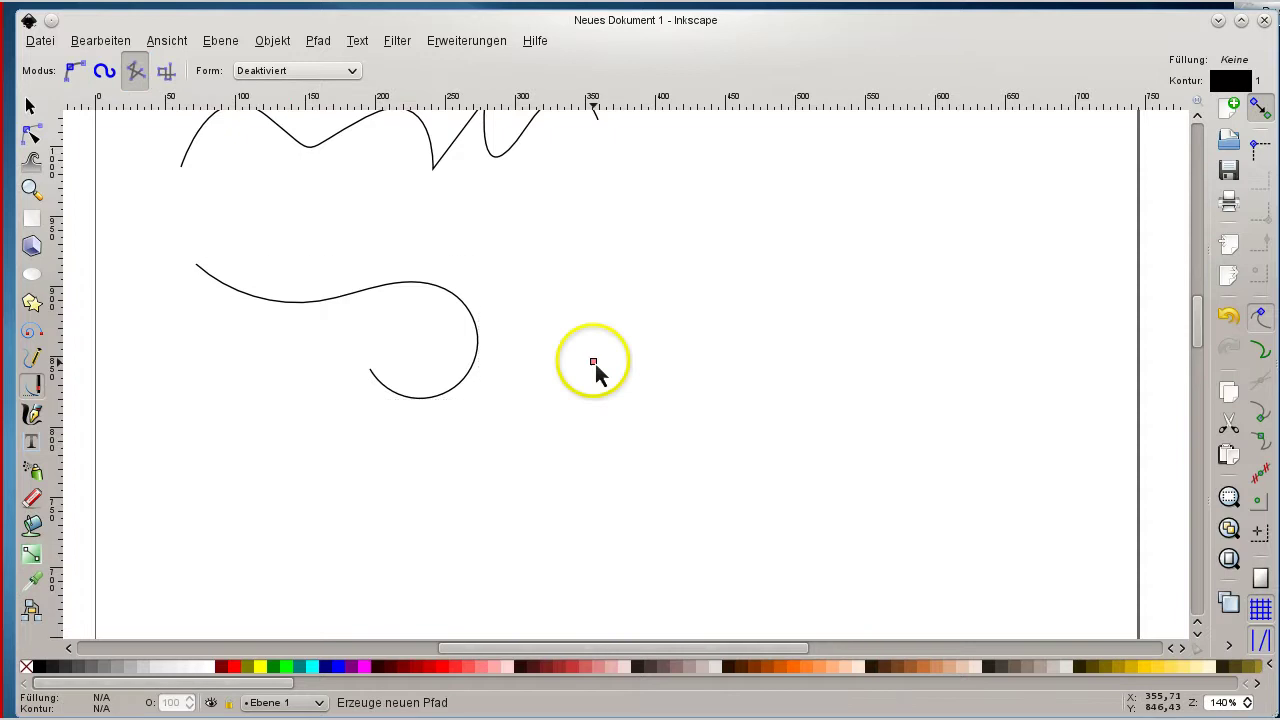
left_click(716, 196)
left_click(794, 346)
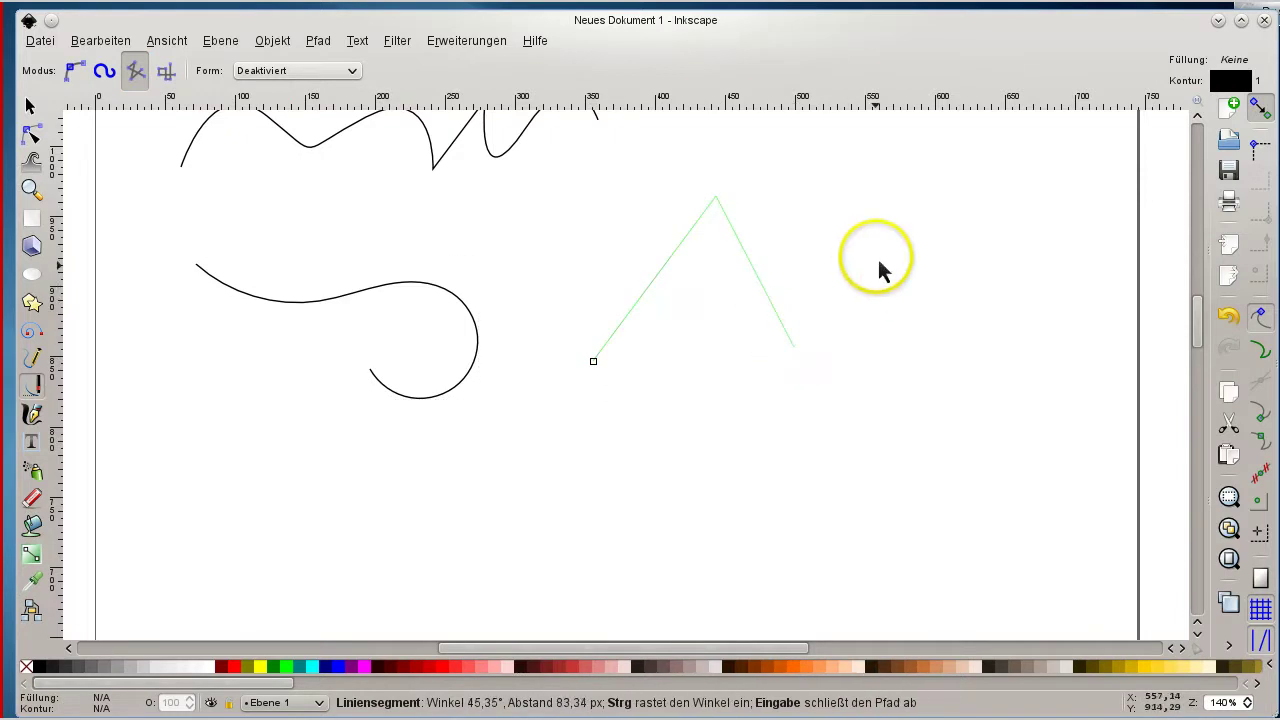
left_click(876, 258)
double_click(973, 362)
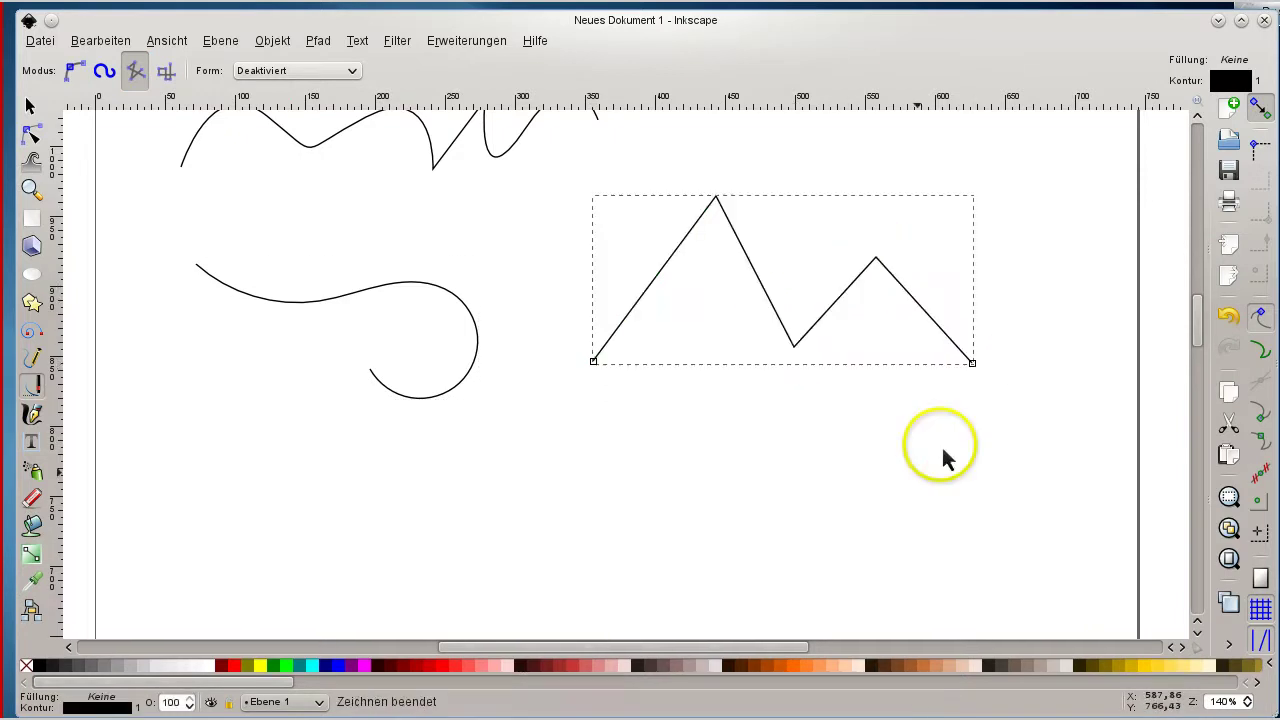
- Draw a five-segment straight zigzag about 340 px wide below the Spiro curve in regular Bézier mode
left_click(76, 70)
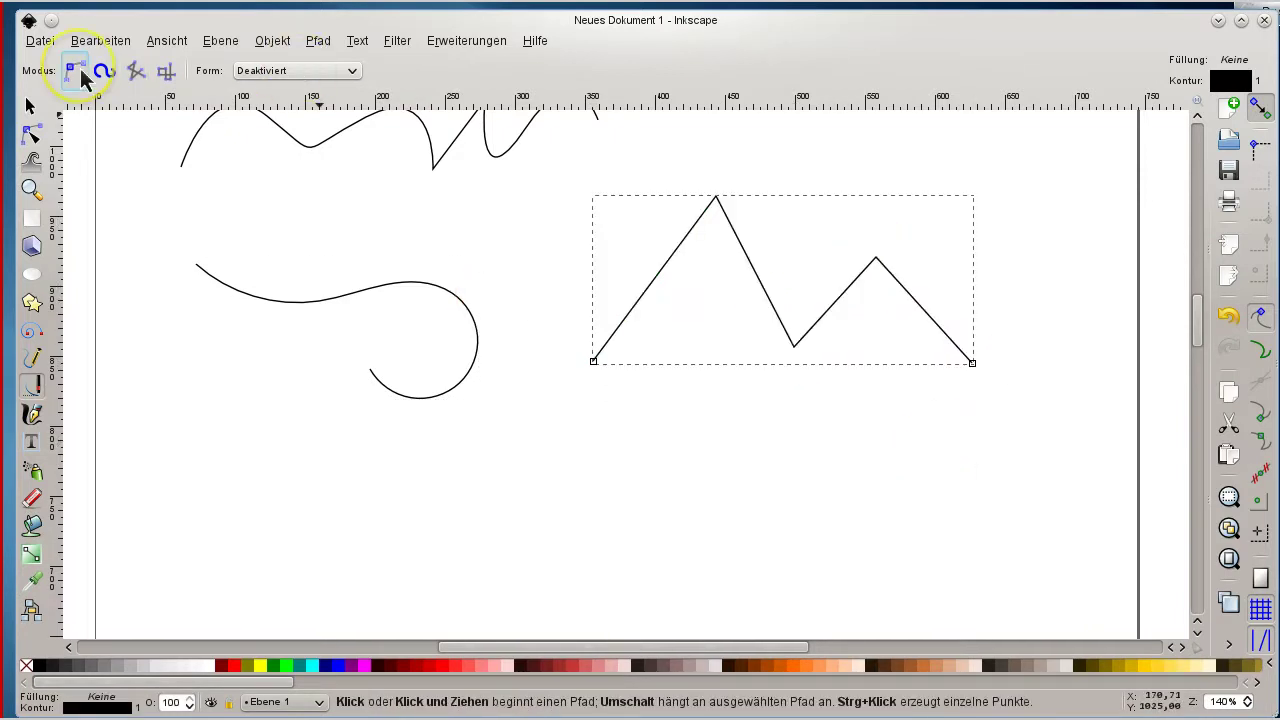
left_click(191, 478)
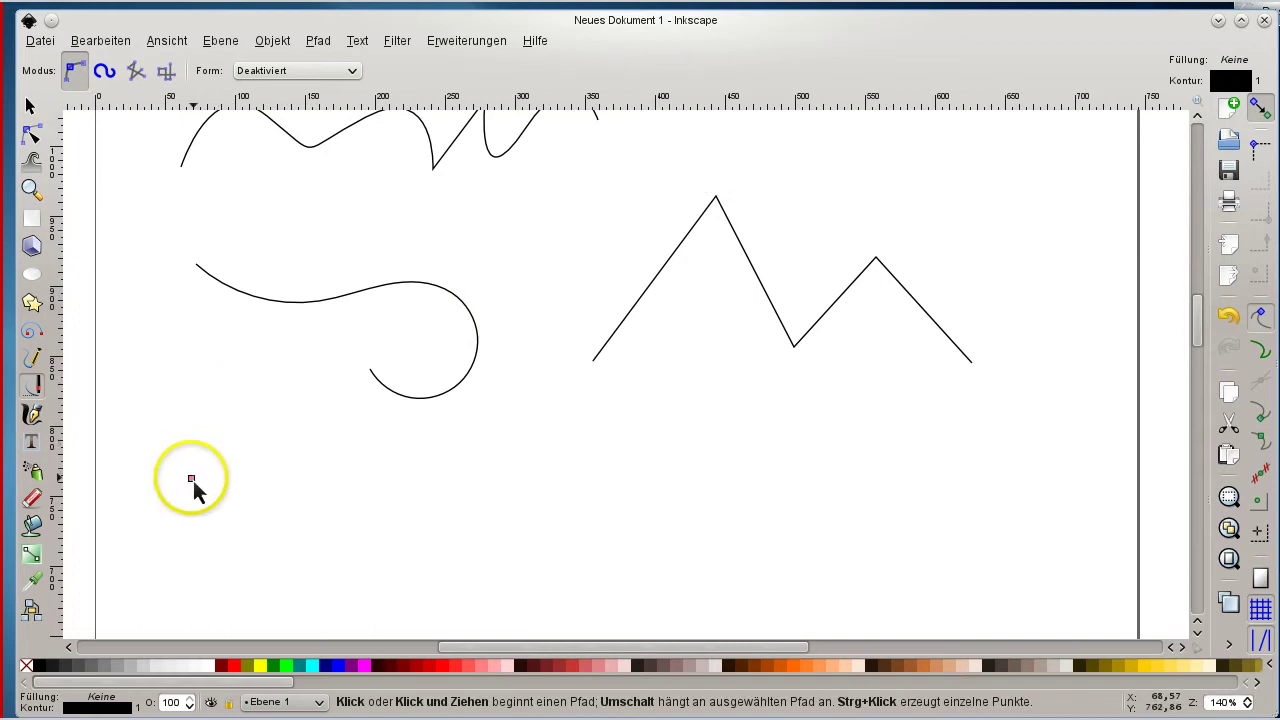
left_click(250, 384)
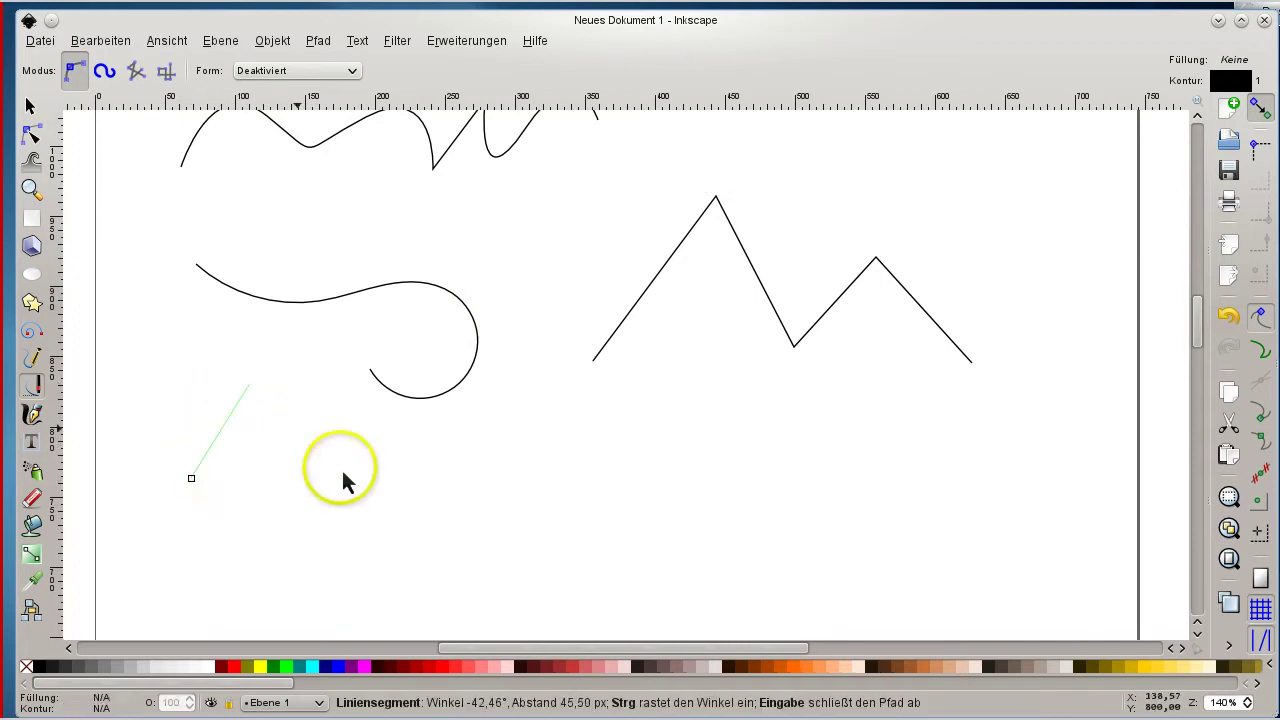
left_click(340, 466)
left_click(558, 356)
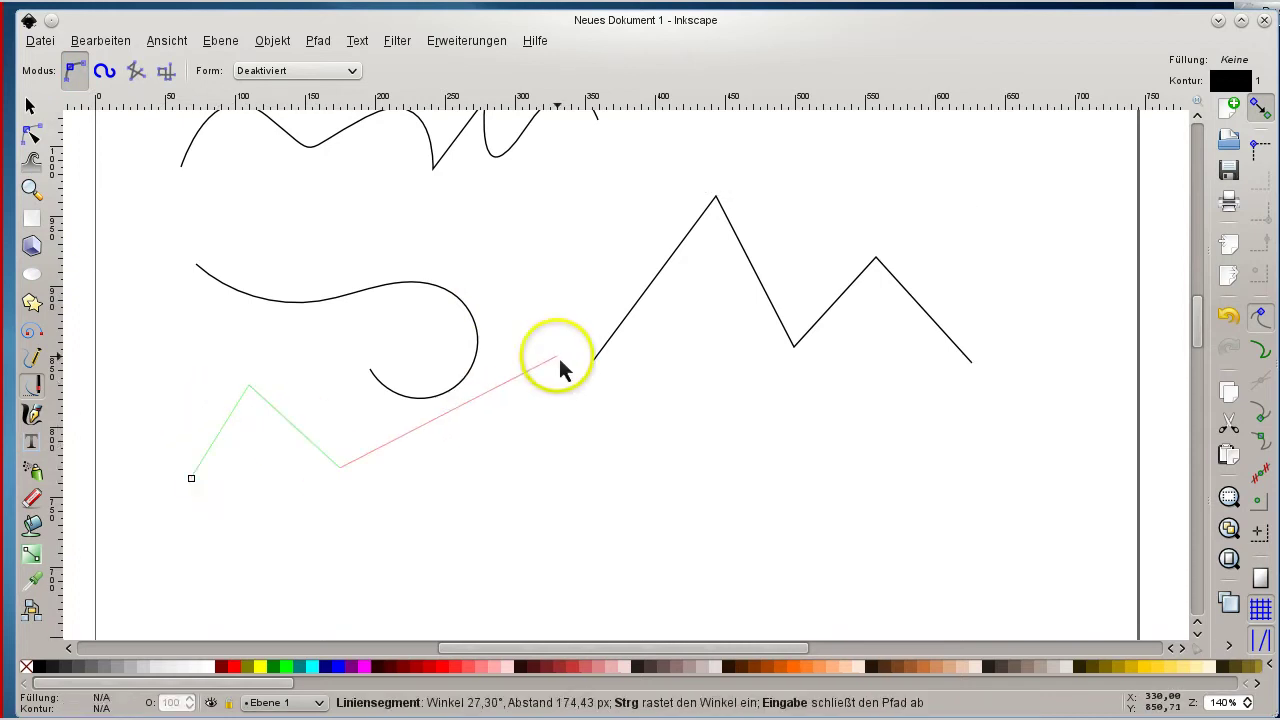
left_click(588, 452)
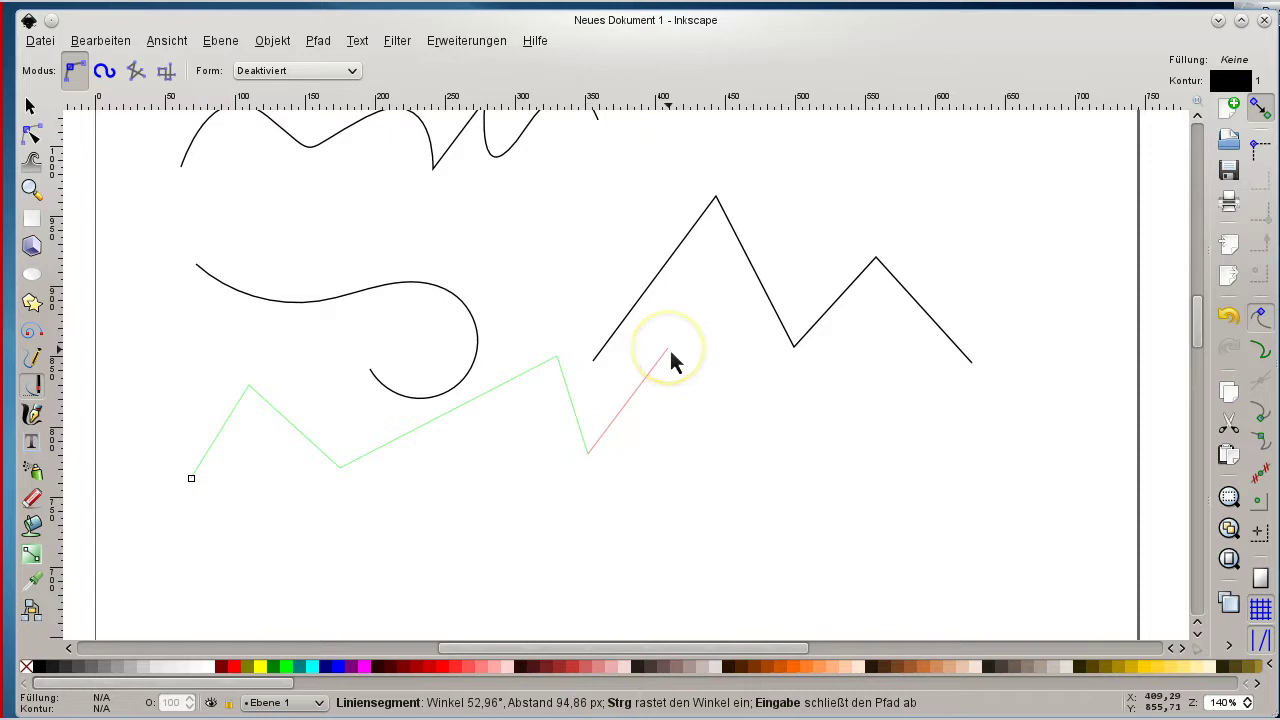
double_click(669, 347)
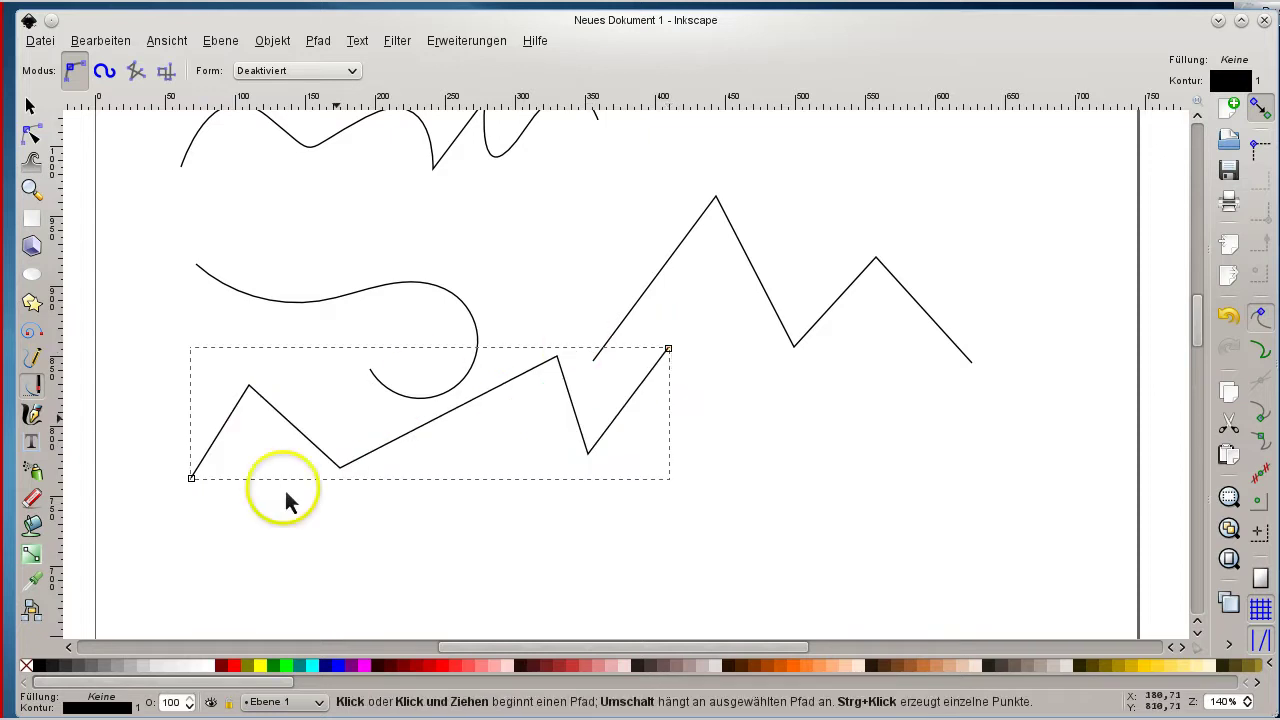
- Draw an open, self-crossing path of horizontal and vertical segments in paraxial mode, about 299 px wide and 161 px high, below the zigzags
left_click(168, 78)
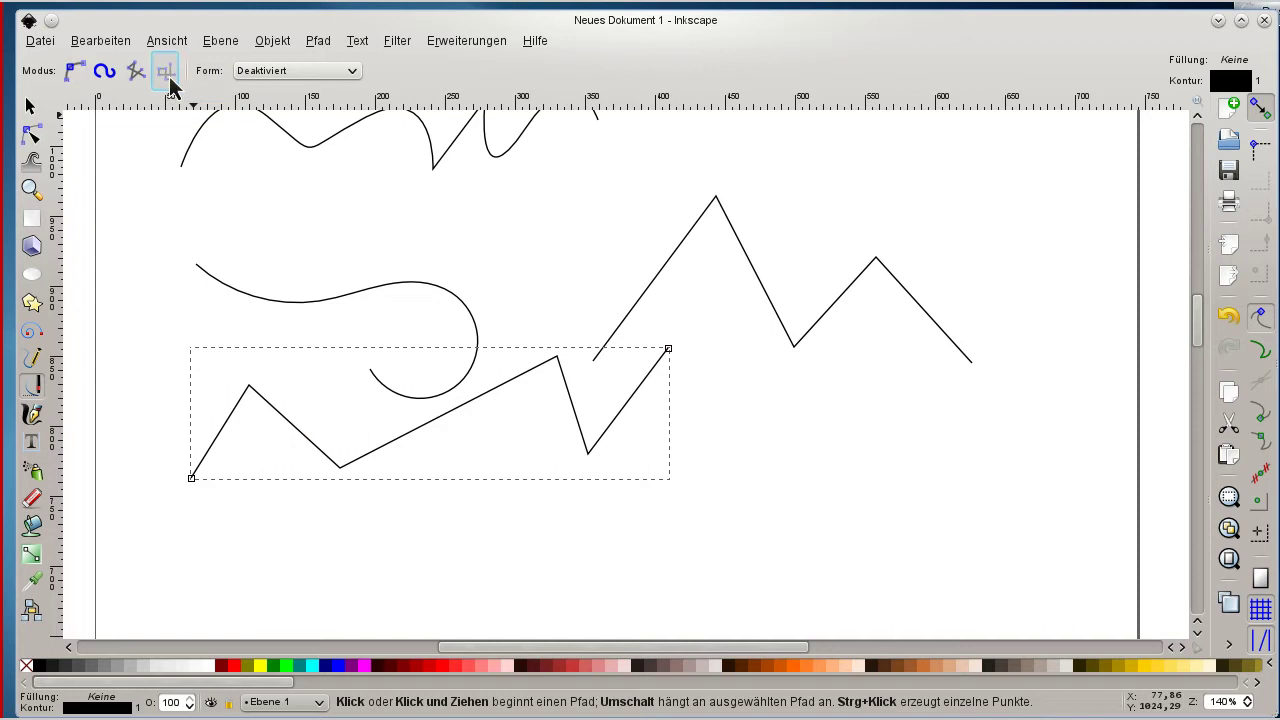
left_click(574, 552)
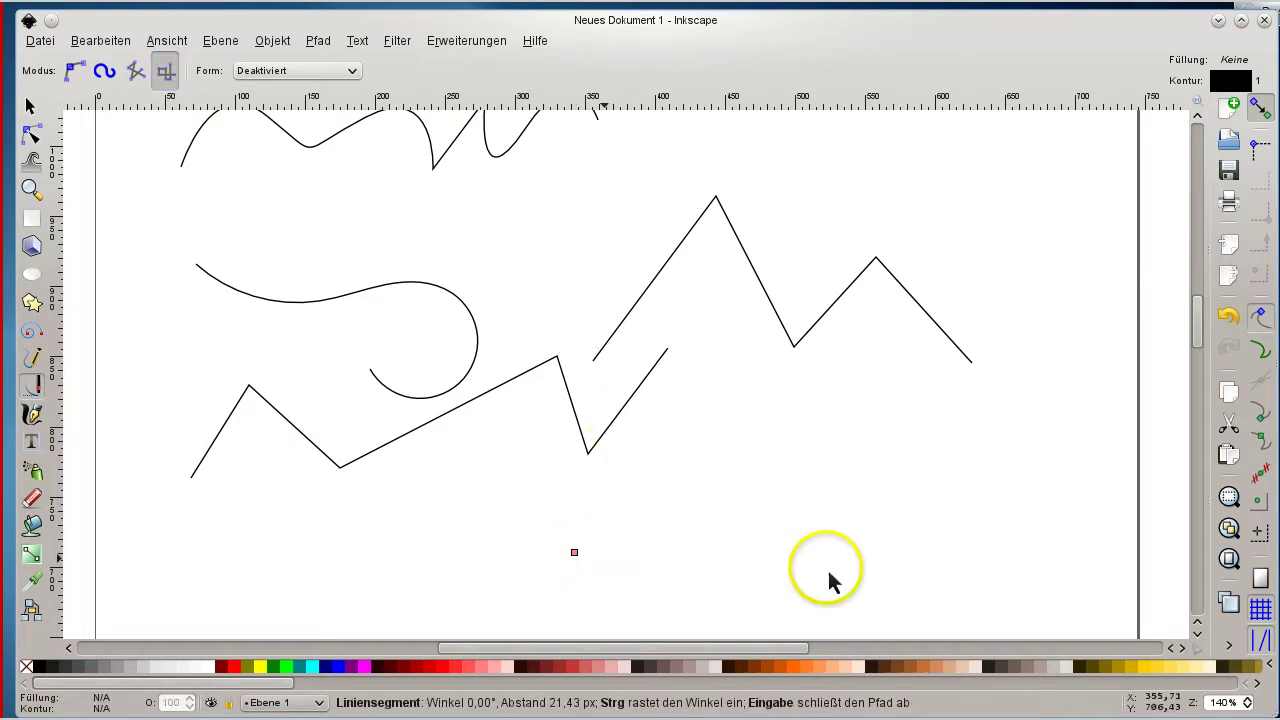
left_click(862, 393)
left_click(687, 394)
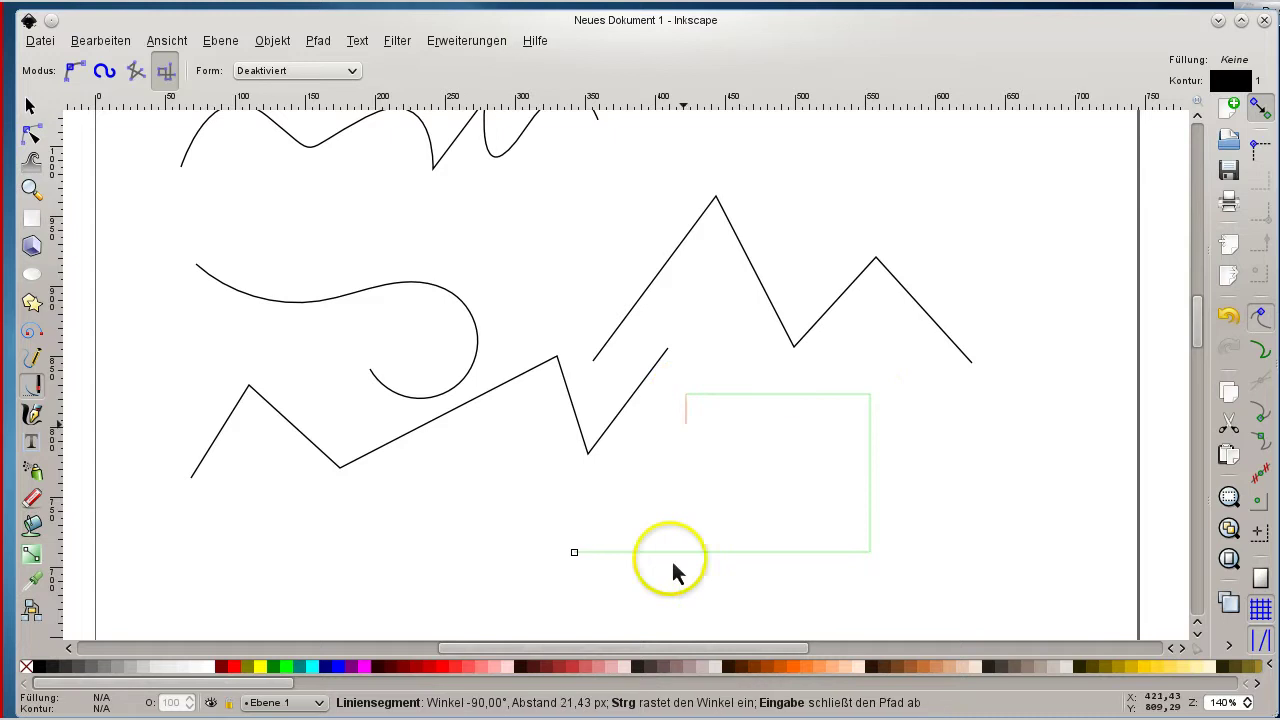
left_click(670, 617)
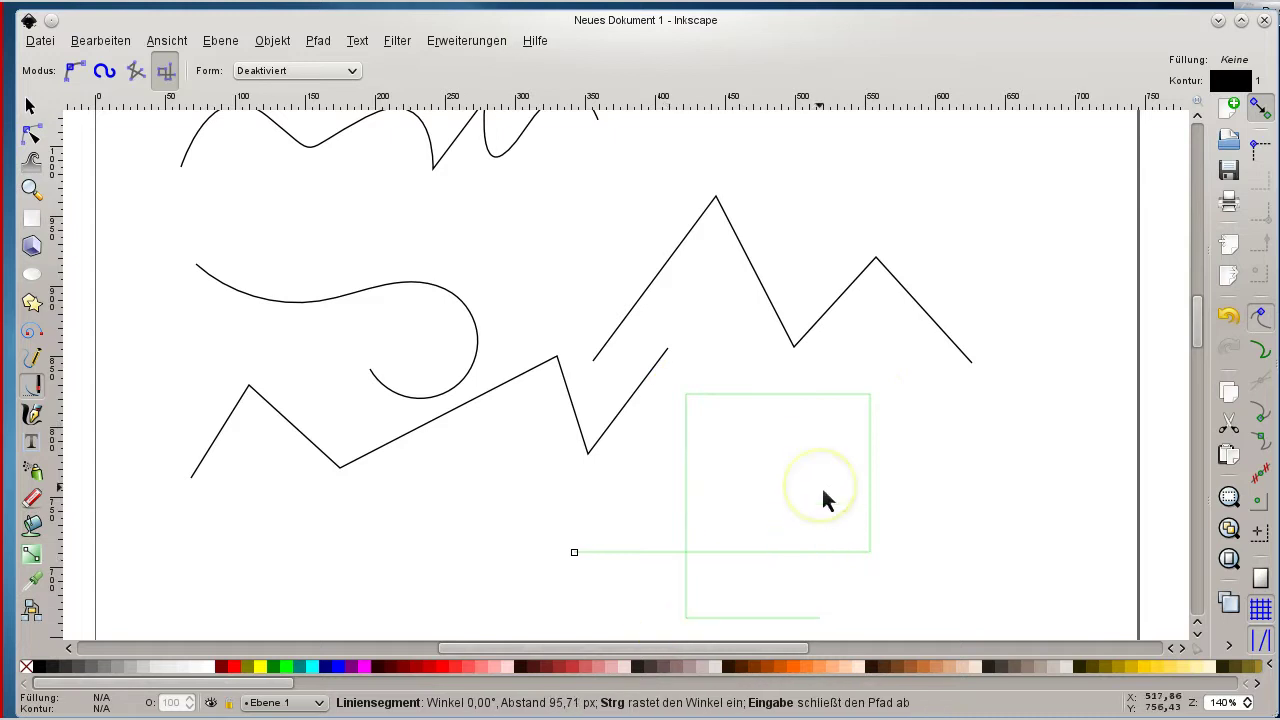
left_click(821, 485)
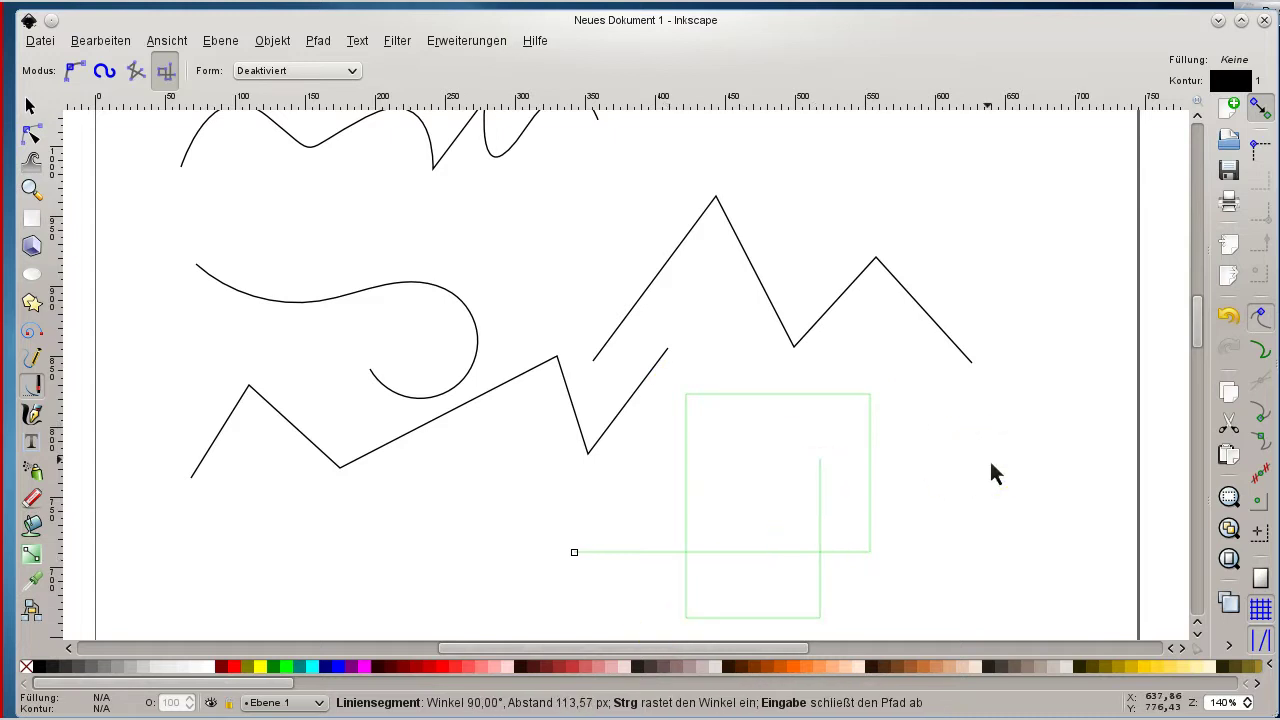
left_click(990, 459)
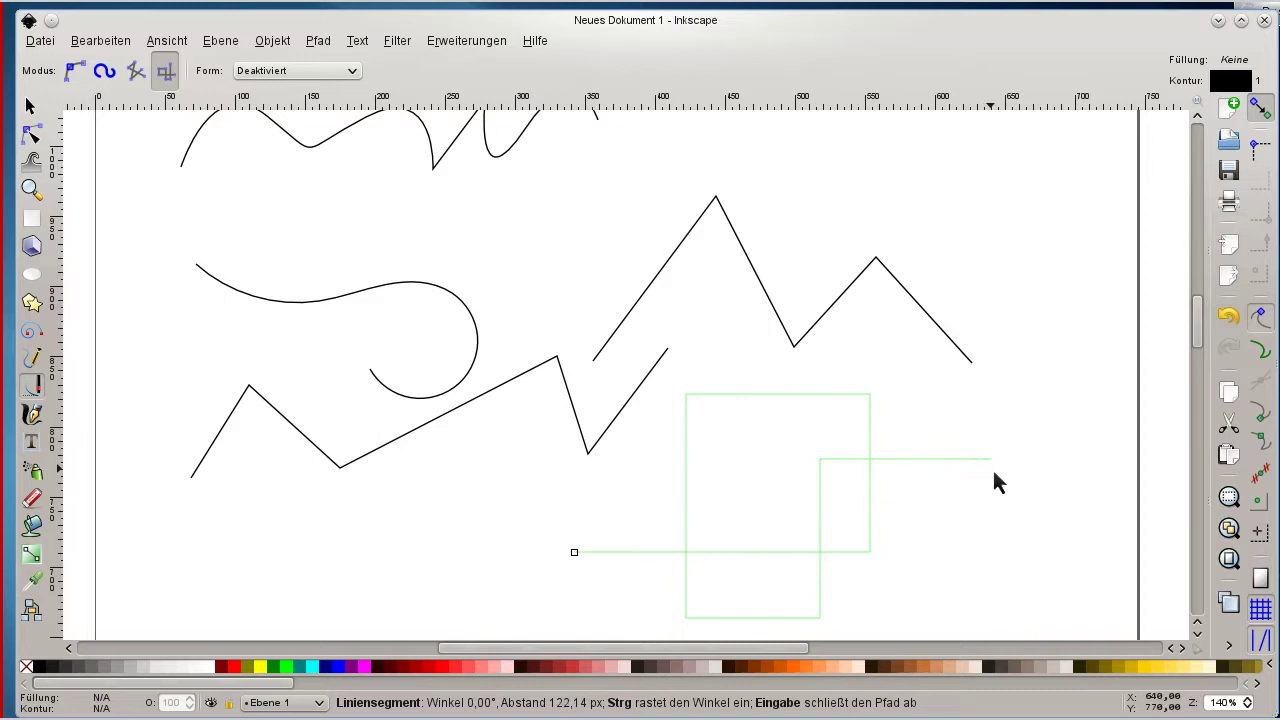
double_click(993, 467)
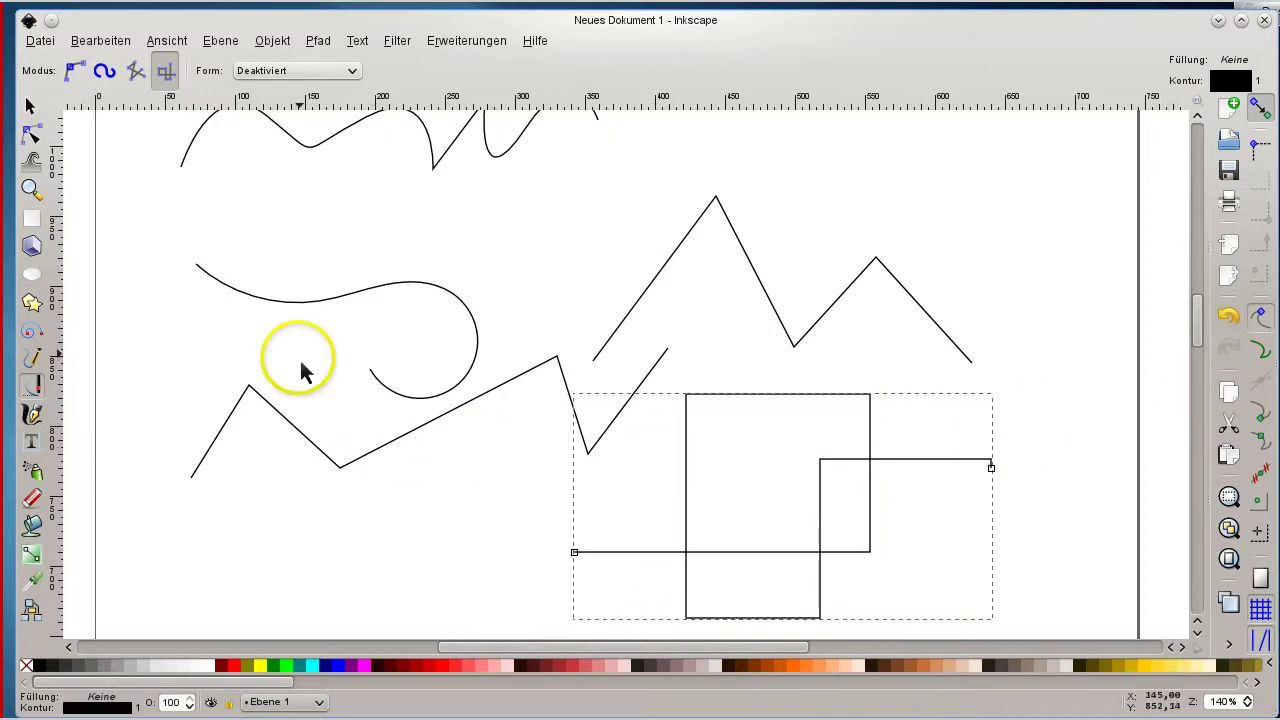
- Select all the drawn paths and delete them to clear the page
scroll(522, 316, "up", 2)
scroll(522, 318, "down", 1)
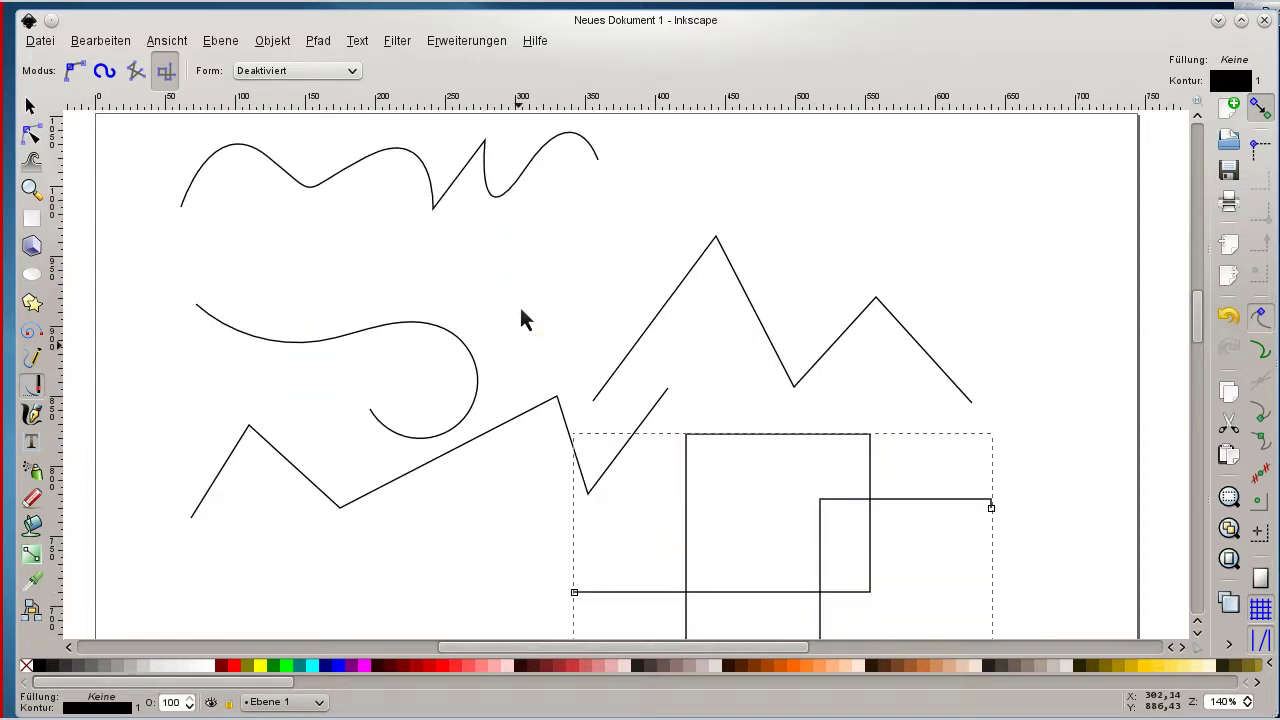
left_click(31, 108)
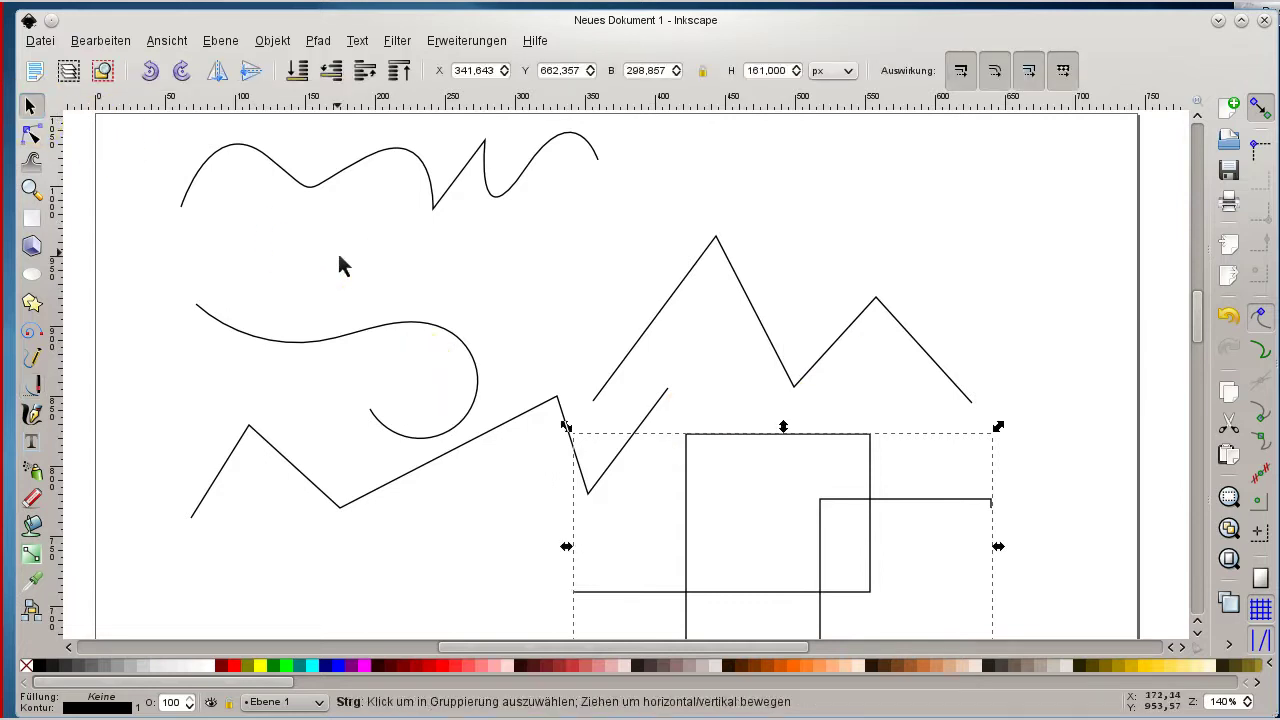
key("ctrl+a")
key("Delete")
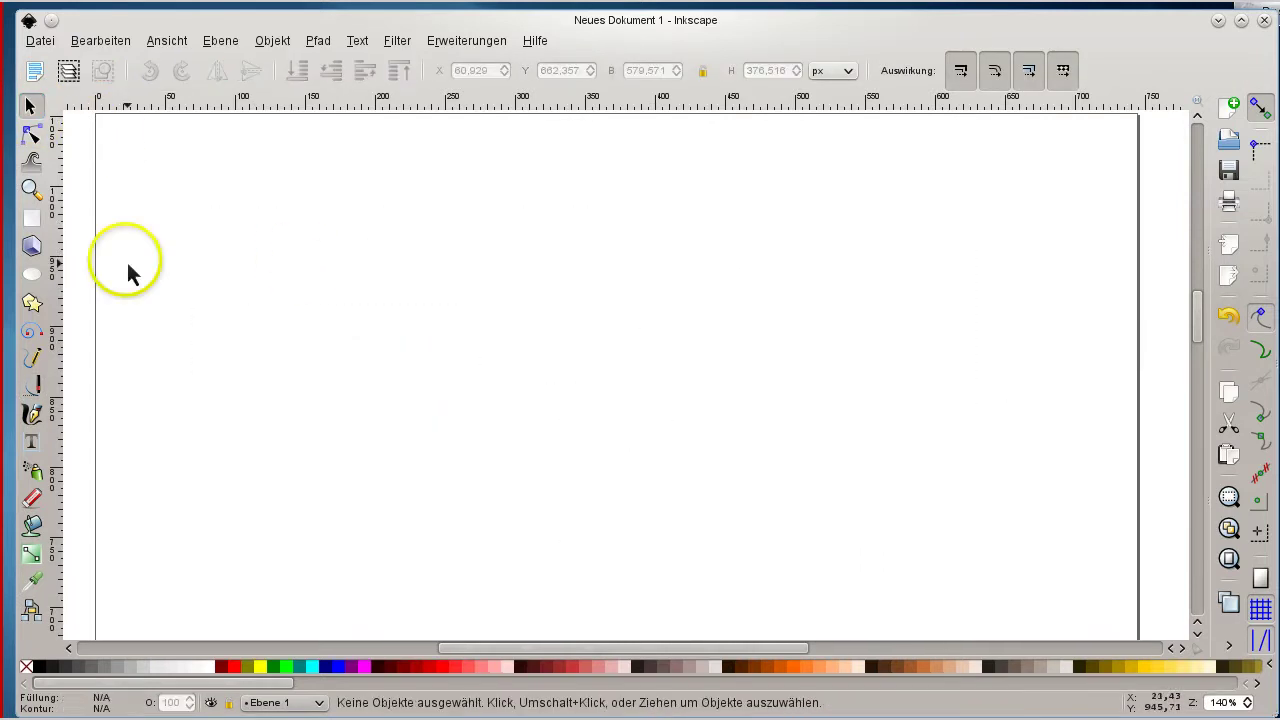
- Draw an open three-segment path about 216 px wide and 107 px high with the Bézier tool's mode for straight line segments
left_click(36, 384)
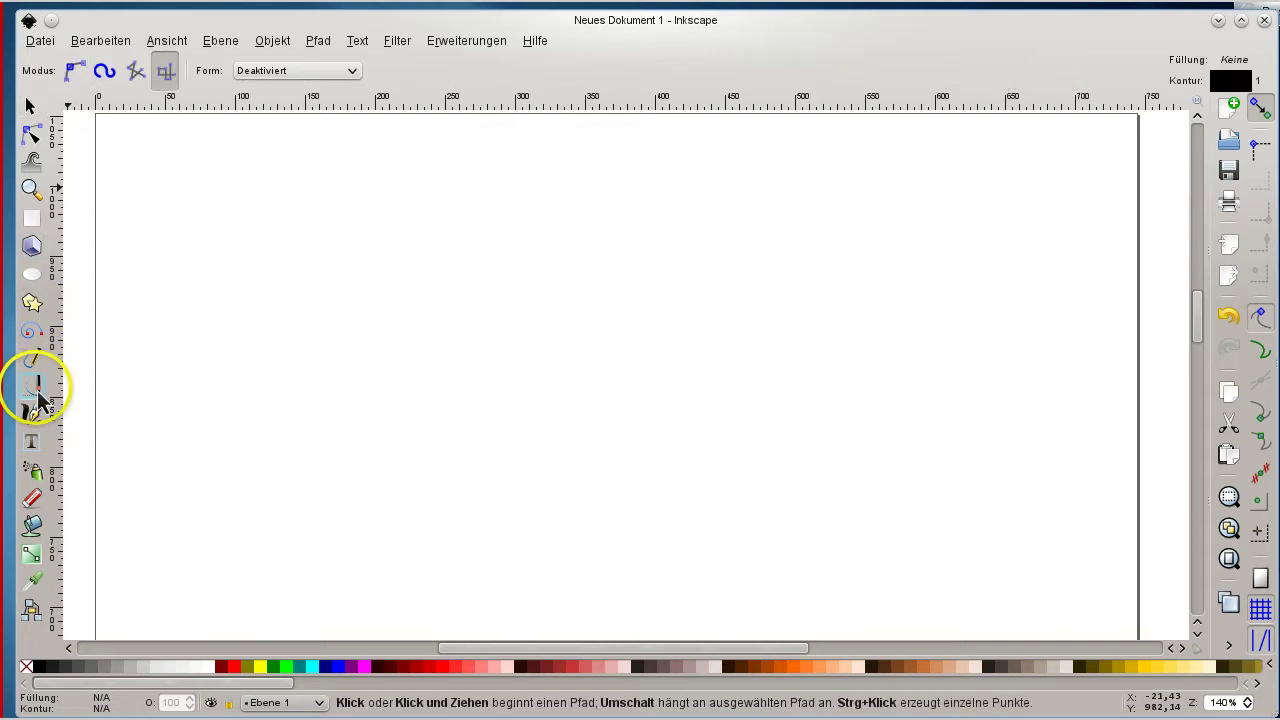
left_click(144, 67)
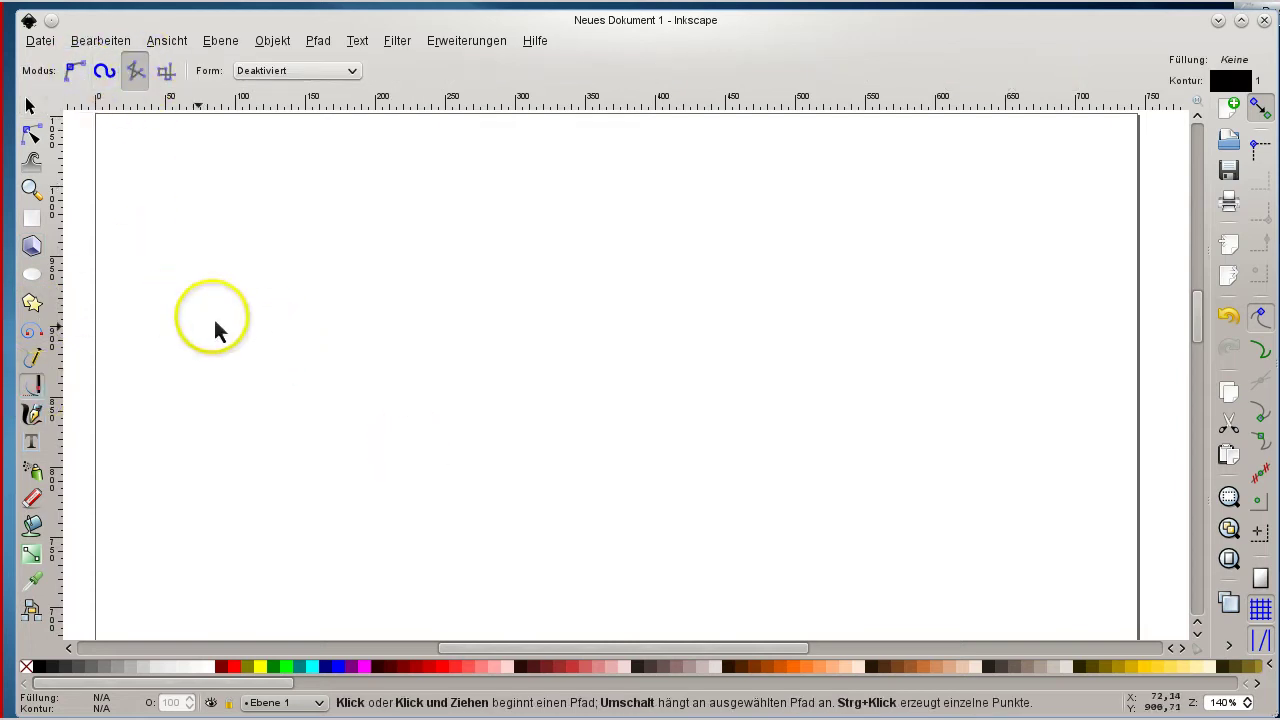
left_click(234, 359)
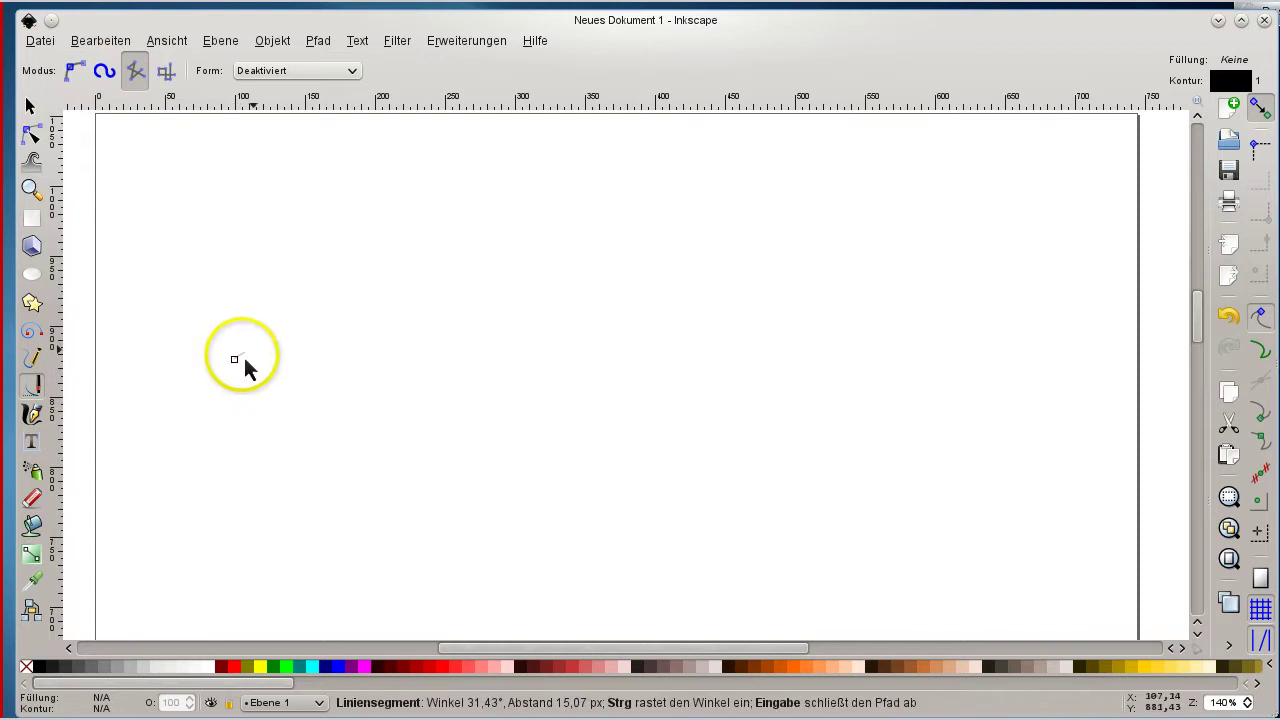
left_click(432, 281)
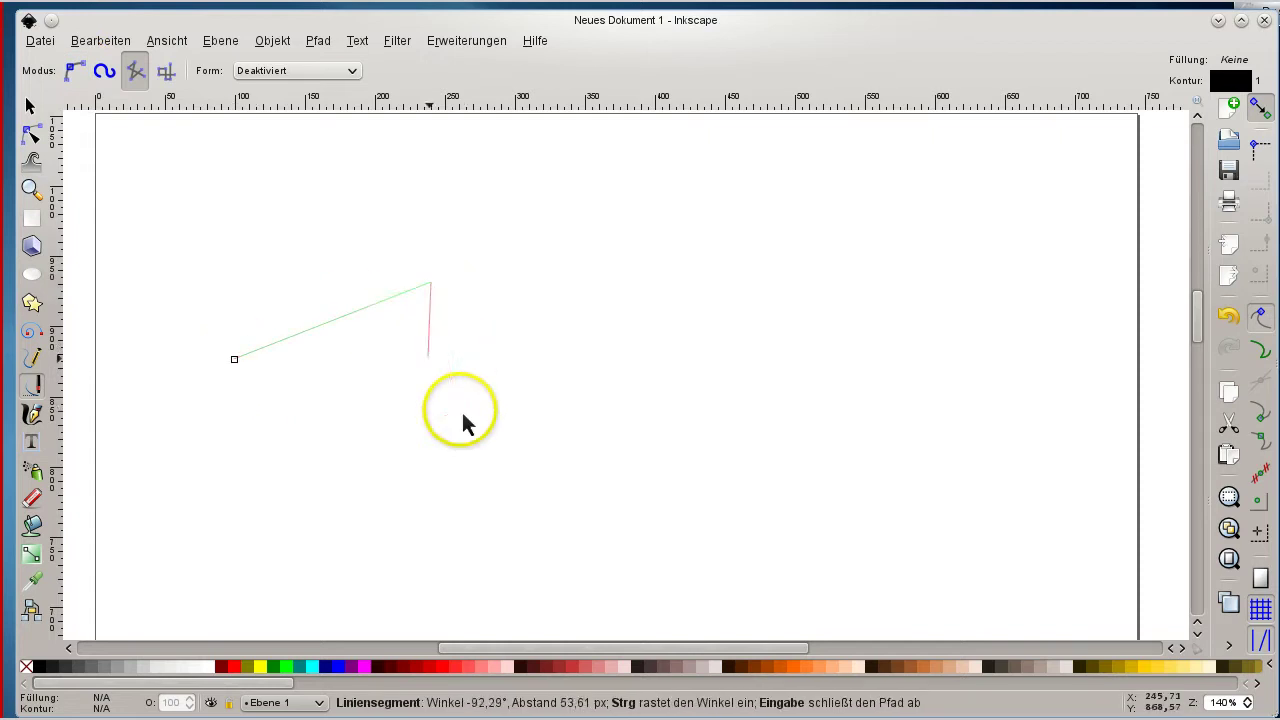
left_click(463, 210)
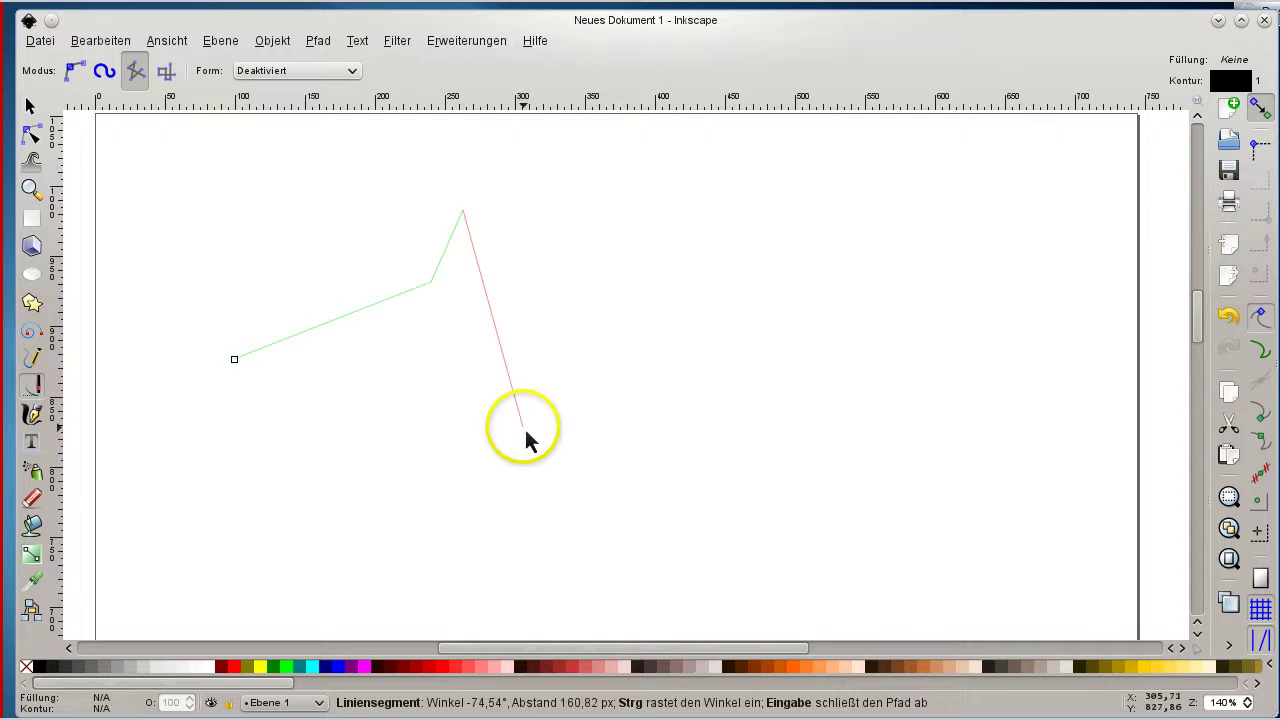
double_click(536, 273)
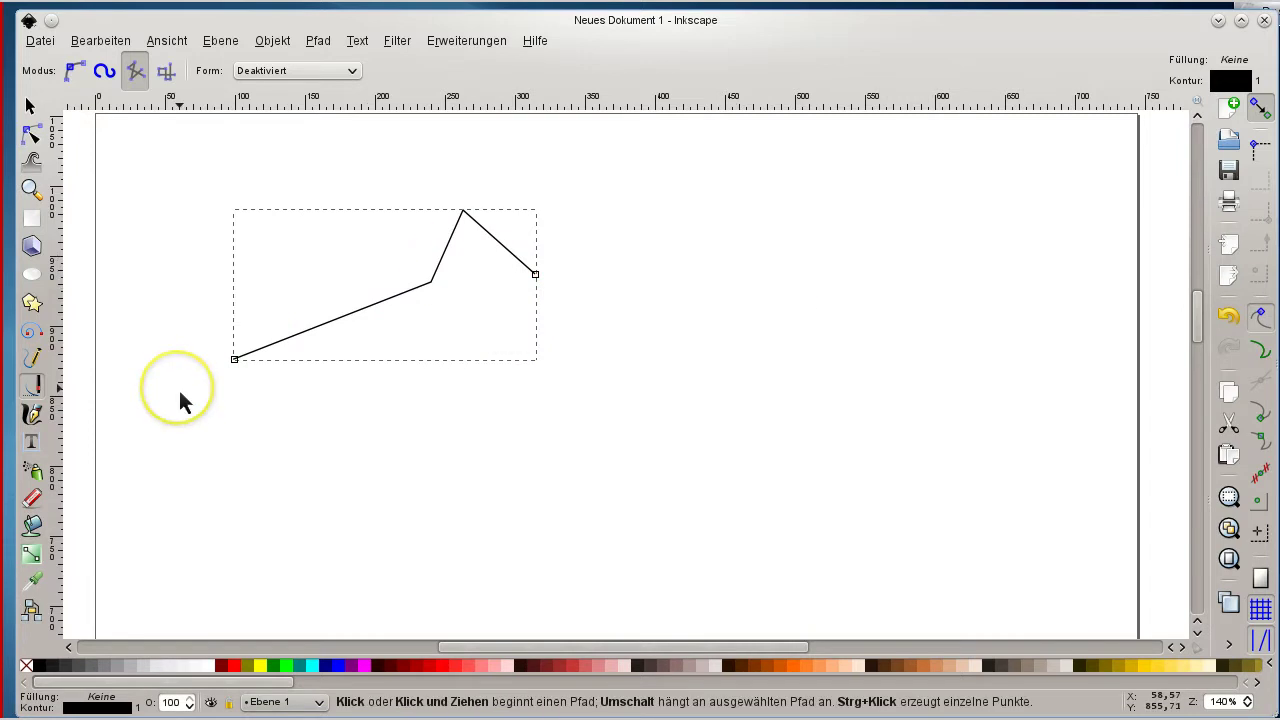
left_click(389, 466)
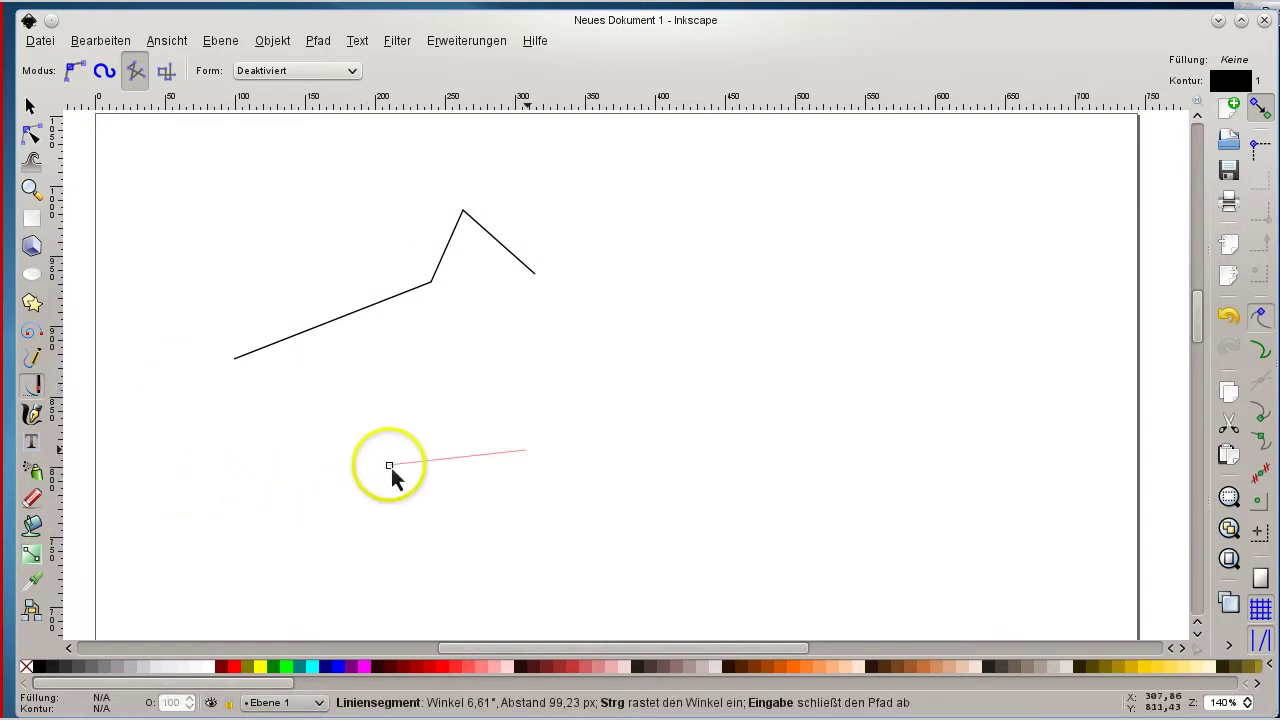
left_click(595, 412)
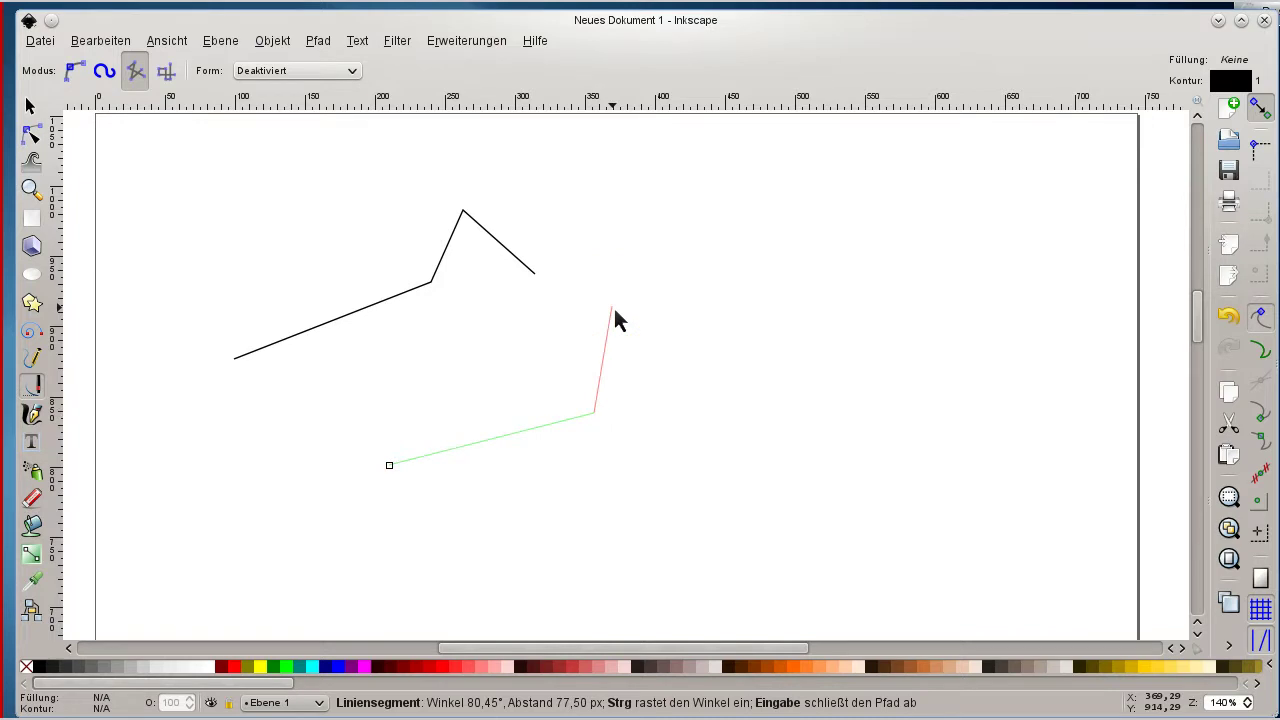
key("Escape")
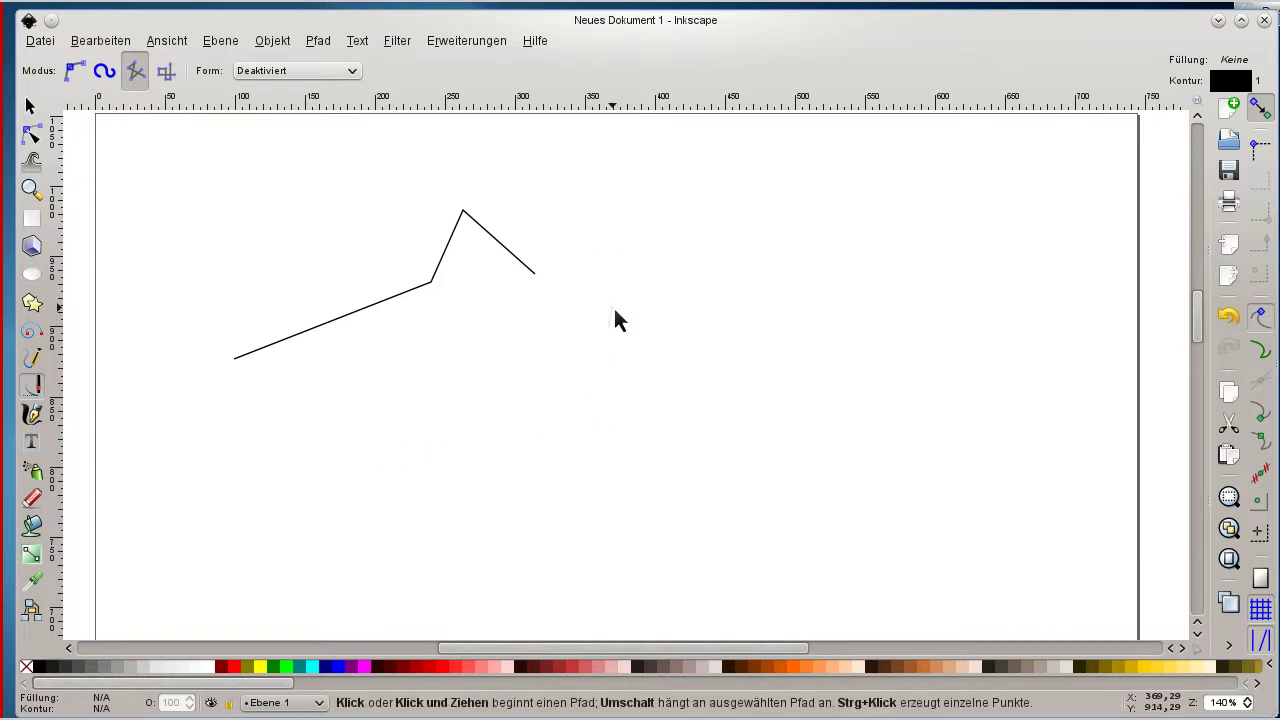
- Delete the last two nodes of the three-segment path with the node tool, leaving only its first segment
left_click(31, 131)
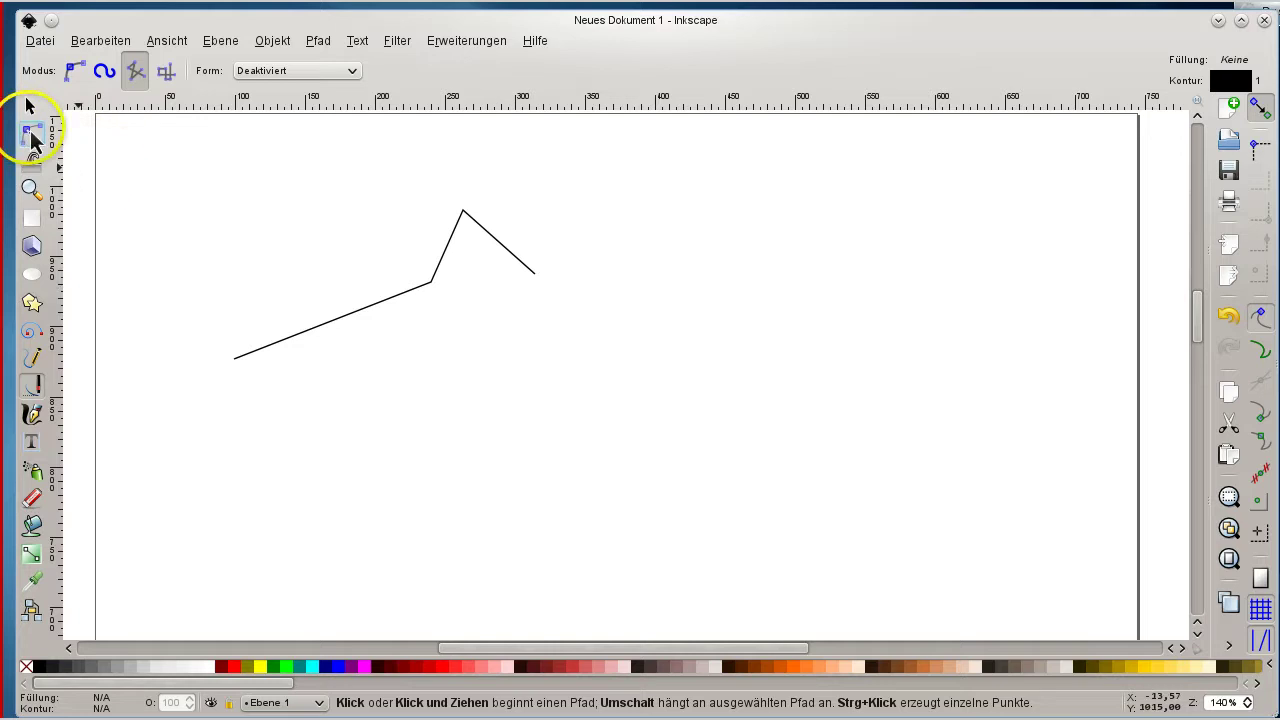
left_click(433, 258)
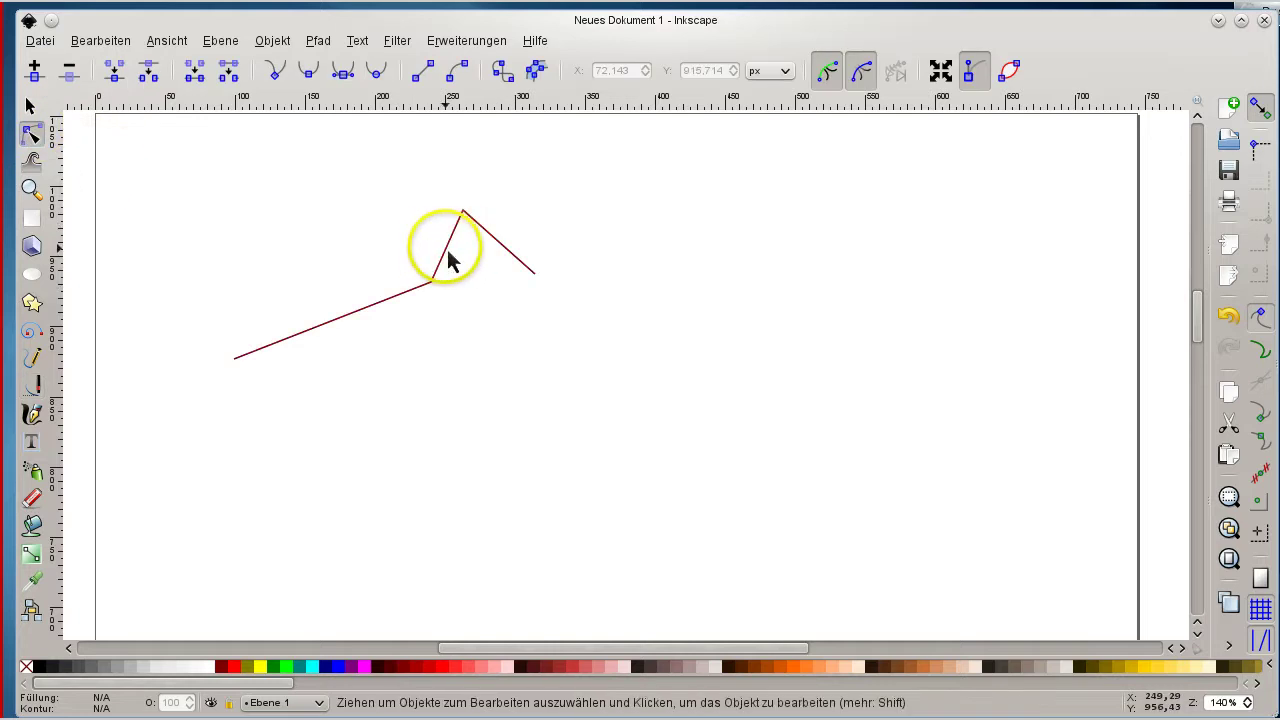
left_click(447, 251)
left_click(38, 136)
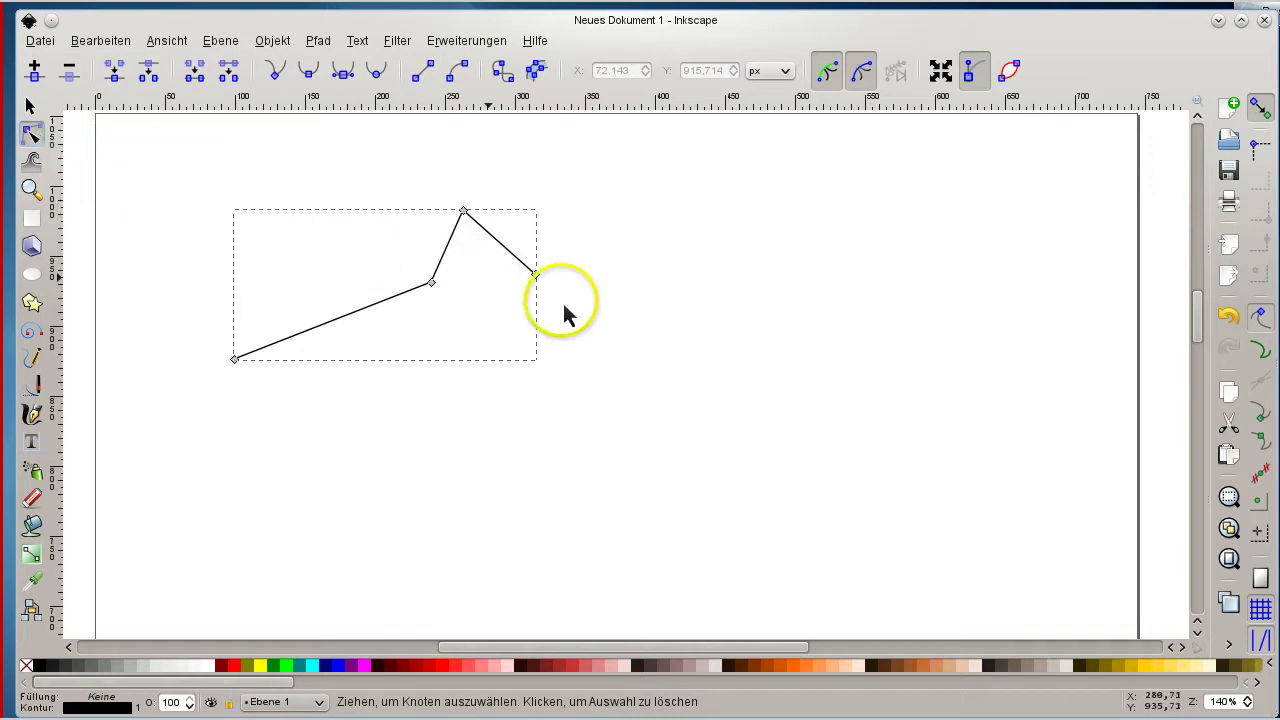
left_click_drag(587, 316, 457, 205)
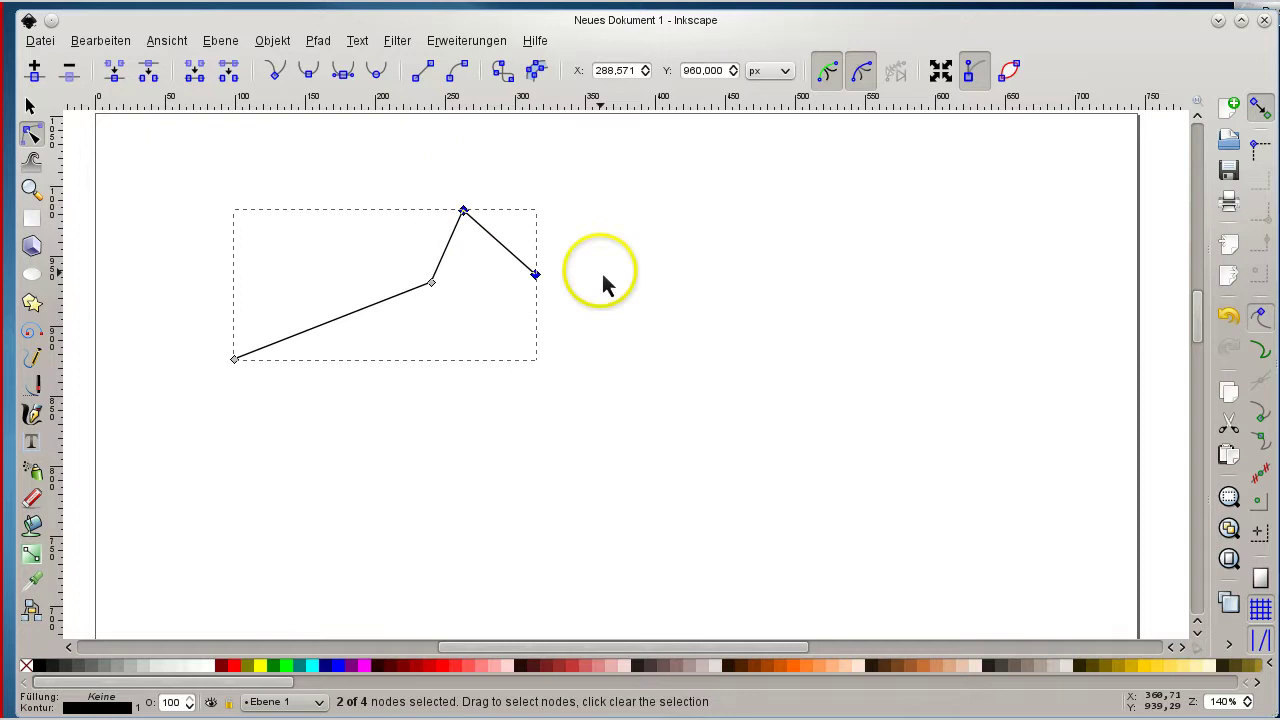
left_click(535, 275)
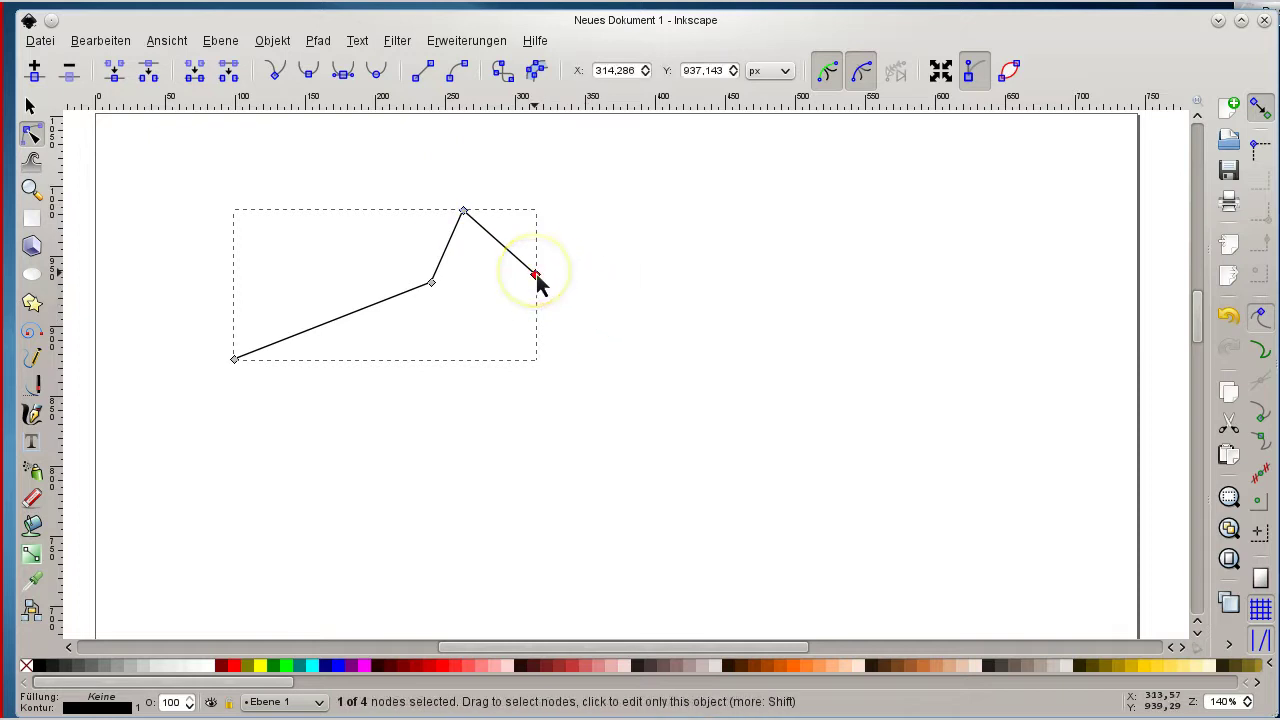
key("Delete")
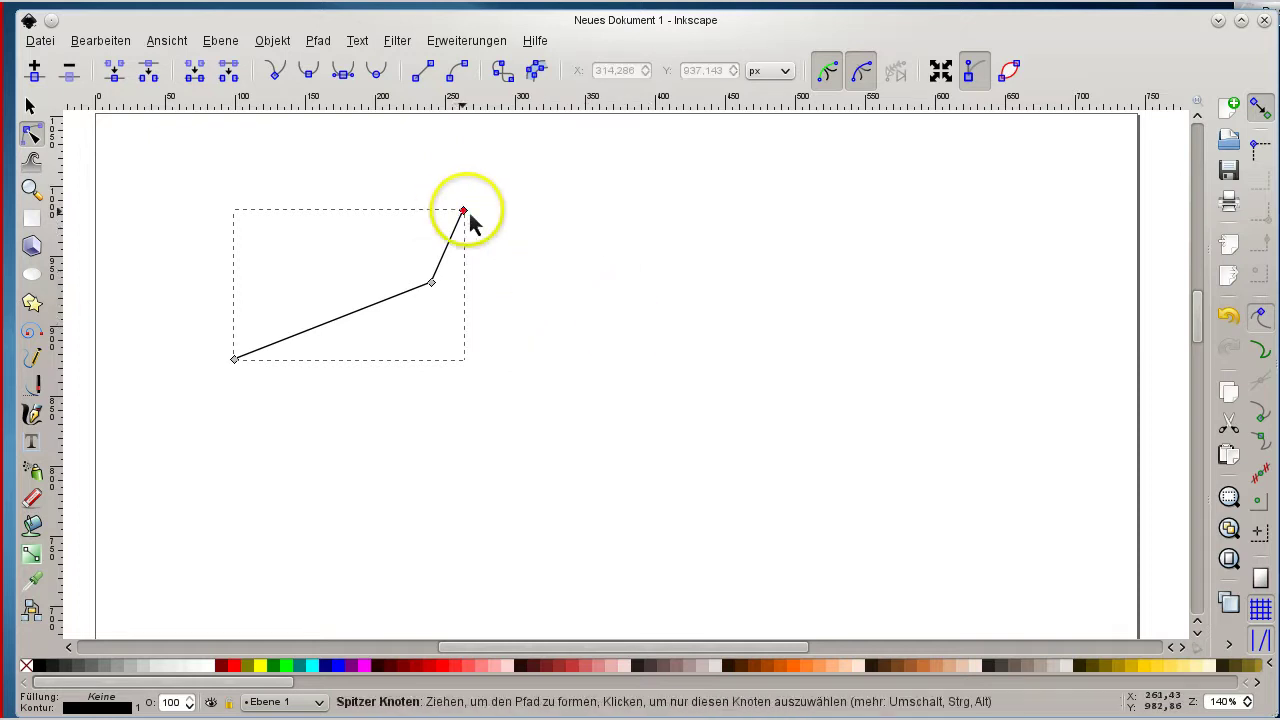
left_click(466, 214)
key("Delete")
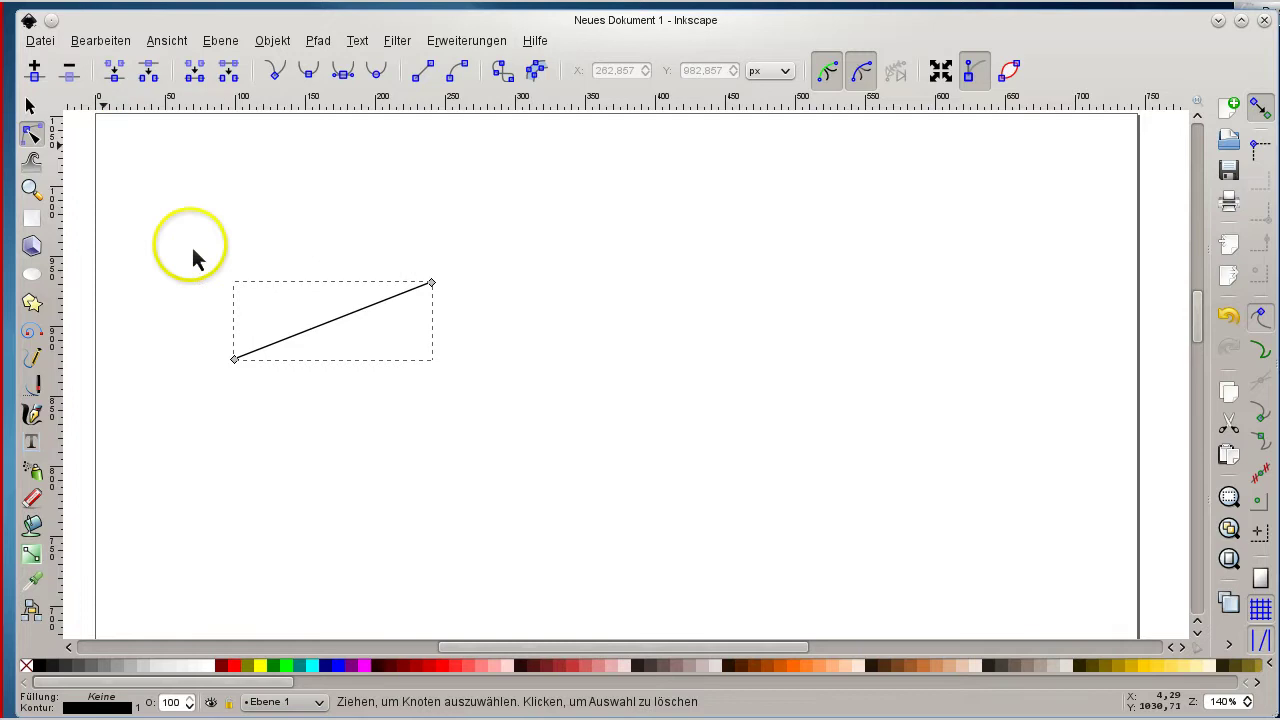
- Lengthen the remaining line by moving its upper end node to about X 382, Y 955 px
left_click(30, 106)
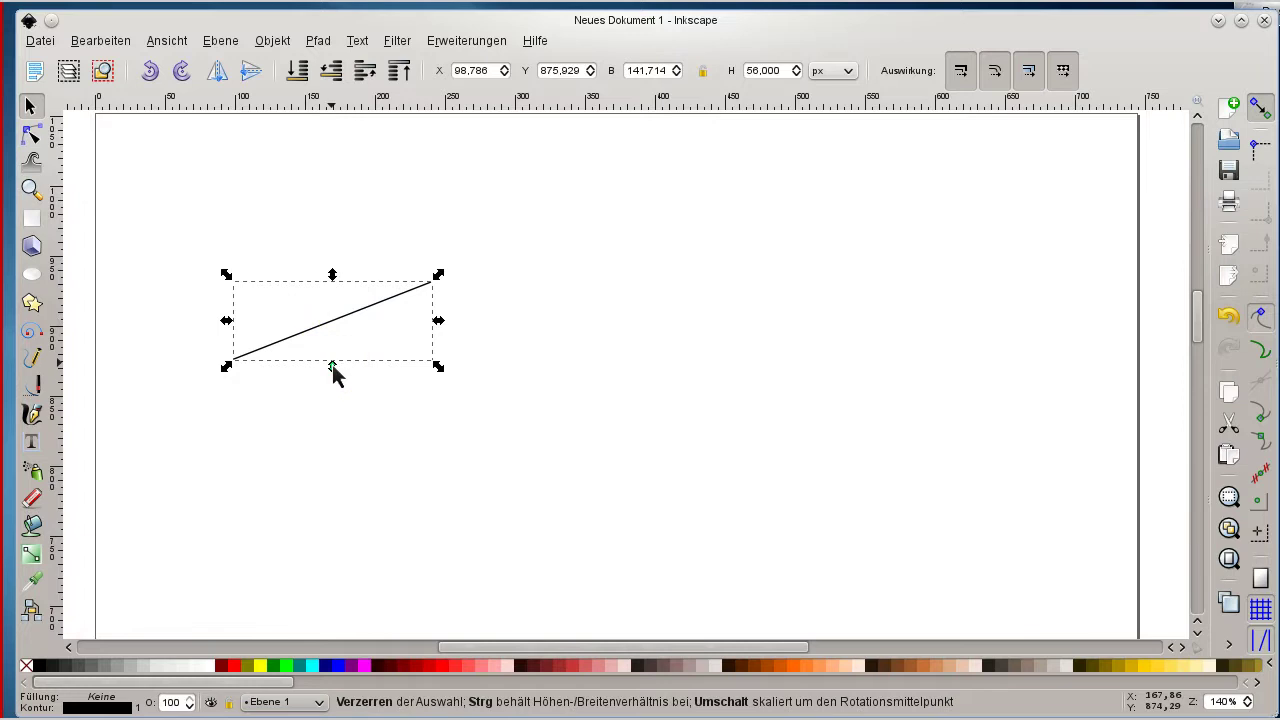
left_click(333, 360)
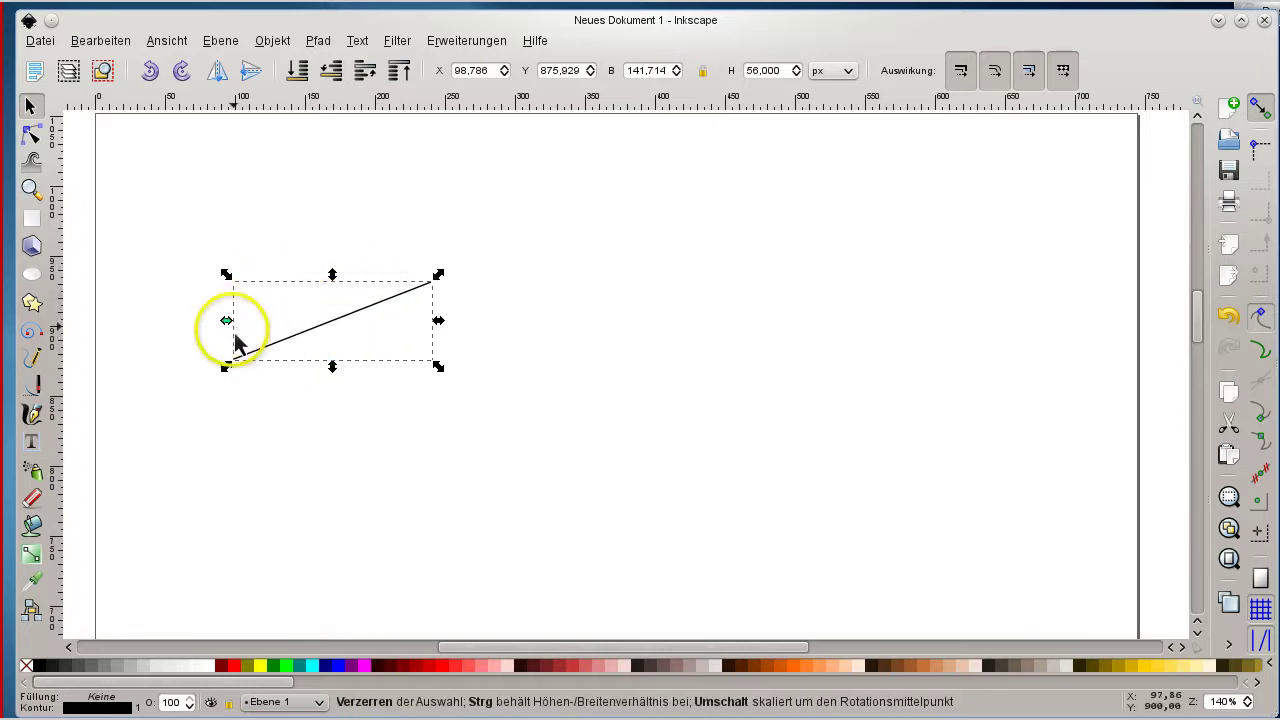
left_click(31, 133)
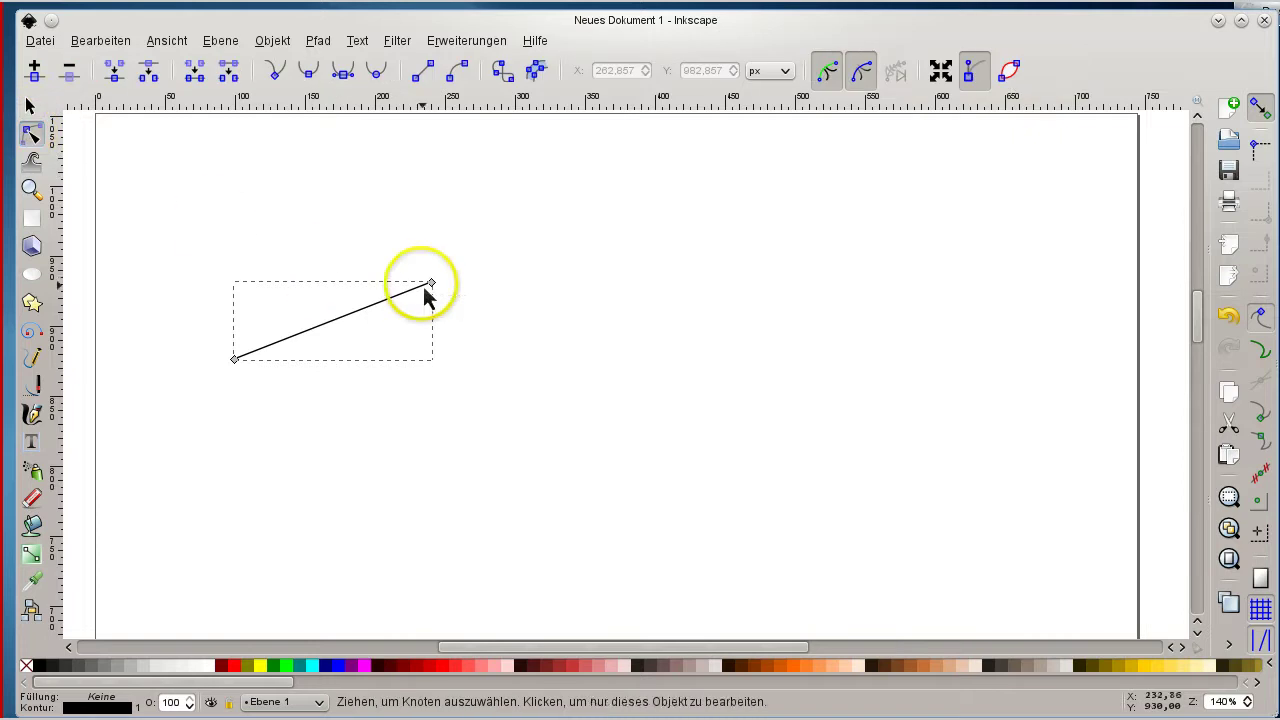
left_click_drag(431, 284, 631, 250)
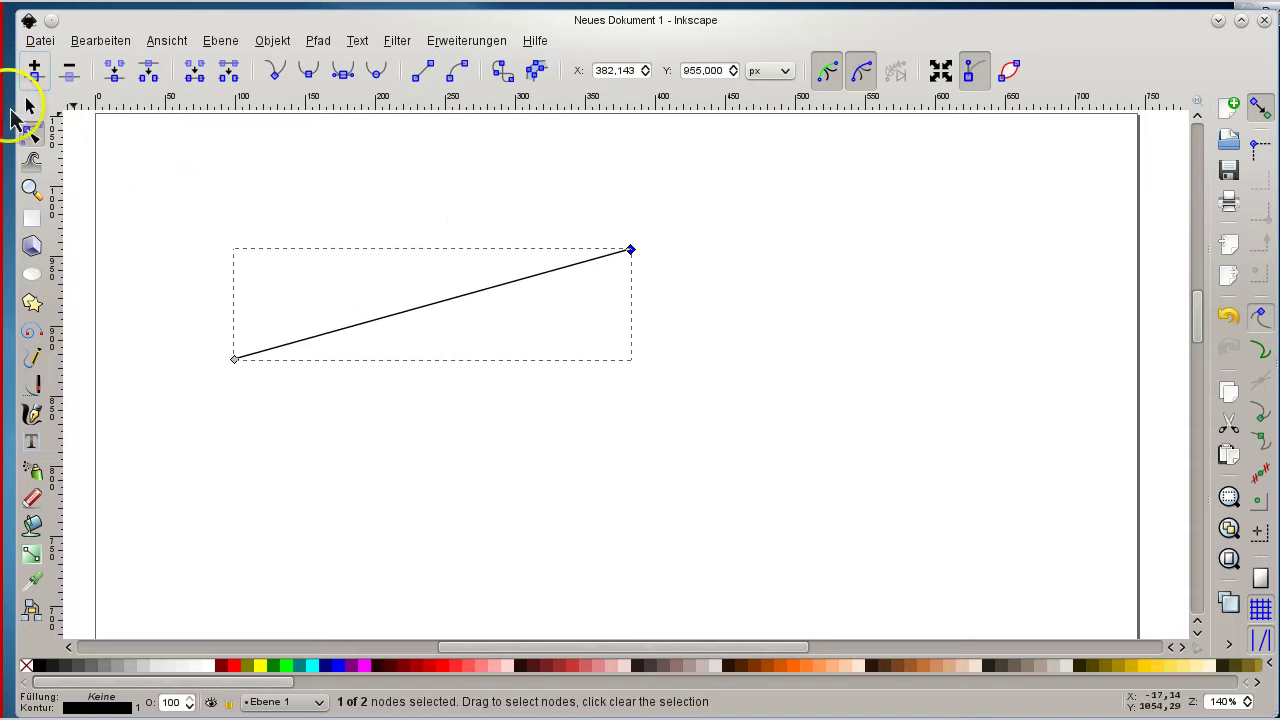
- Try scaling the line to about 597 px wide and 228 px high, and undo both scalings
left_click(28, 106)
left_click_drag(433, 368, 478, 570)
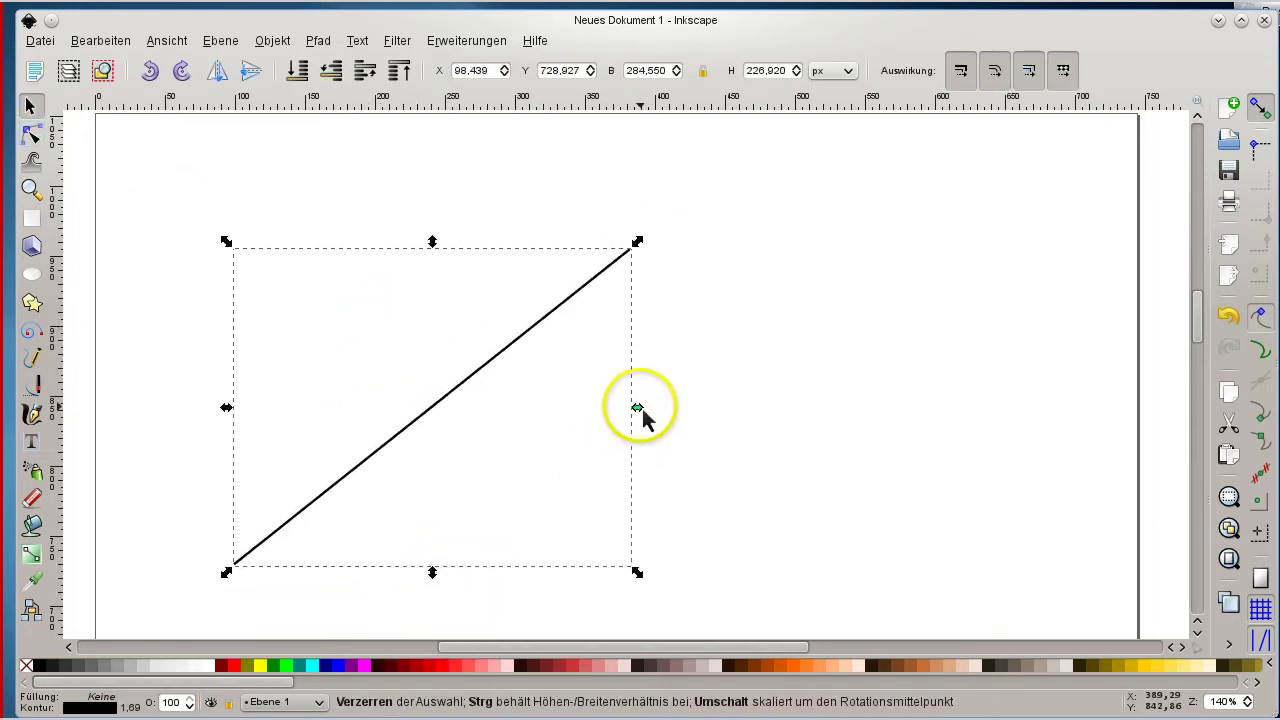
left_click_drag(637, 408, 1075, 408)
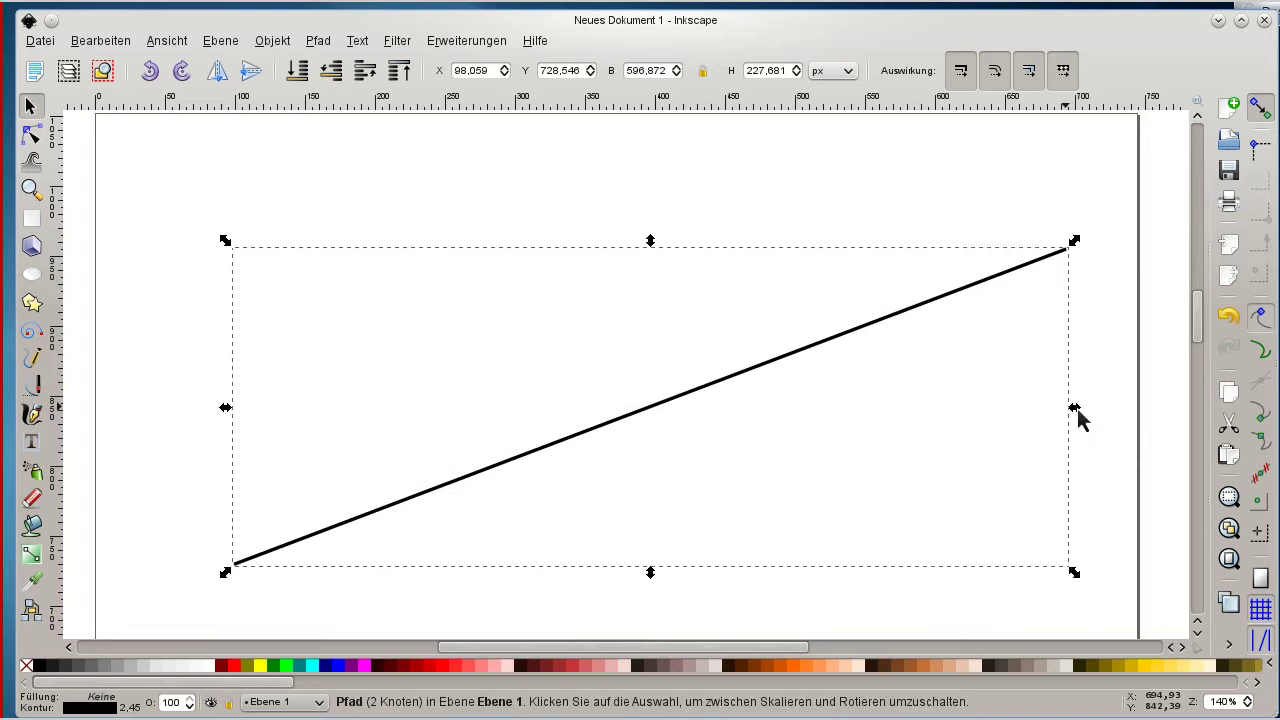
key("ctrl+z")
key("ctrl+z")
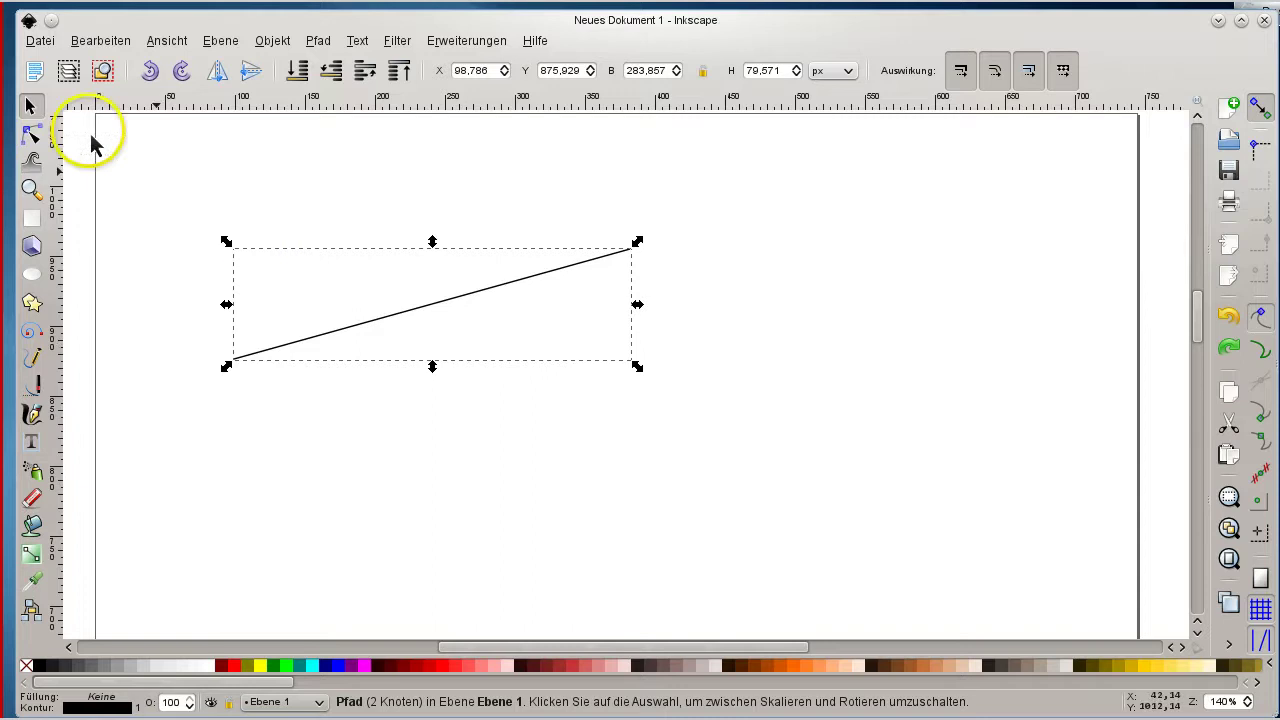
- Open the fill and stroke settings for the selected line and show its stroke style options
left_click(29, 141)
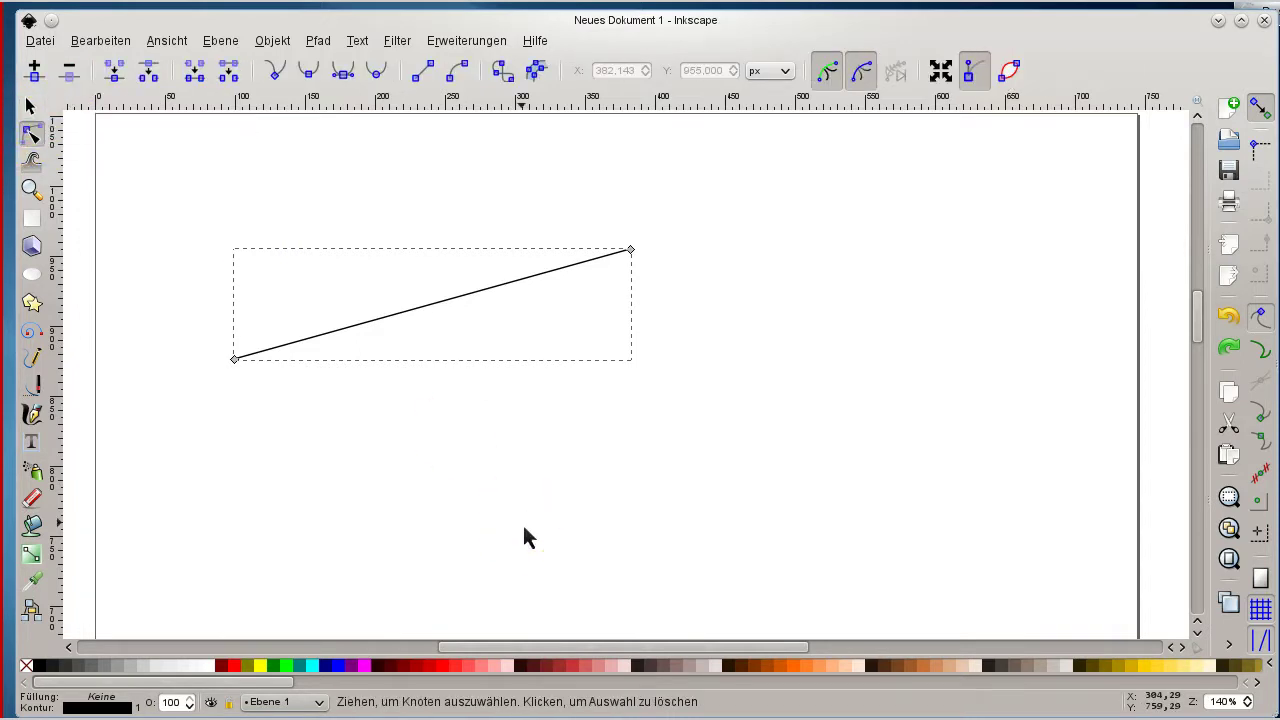
left_click(598, 334)
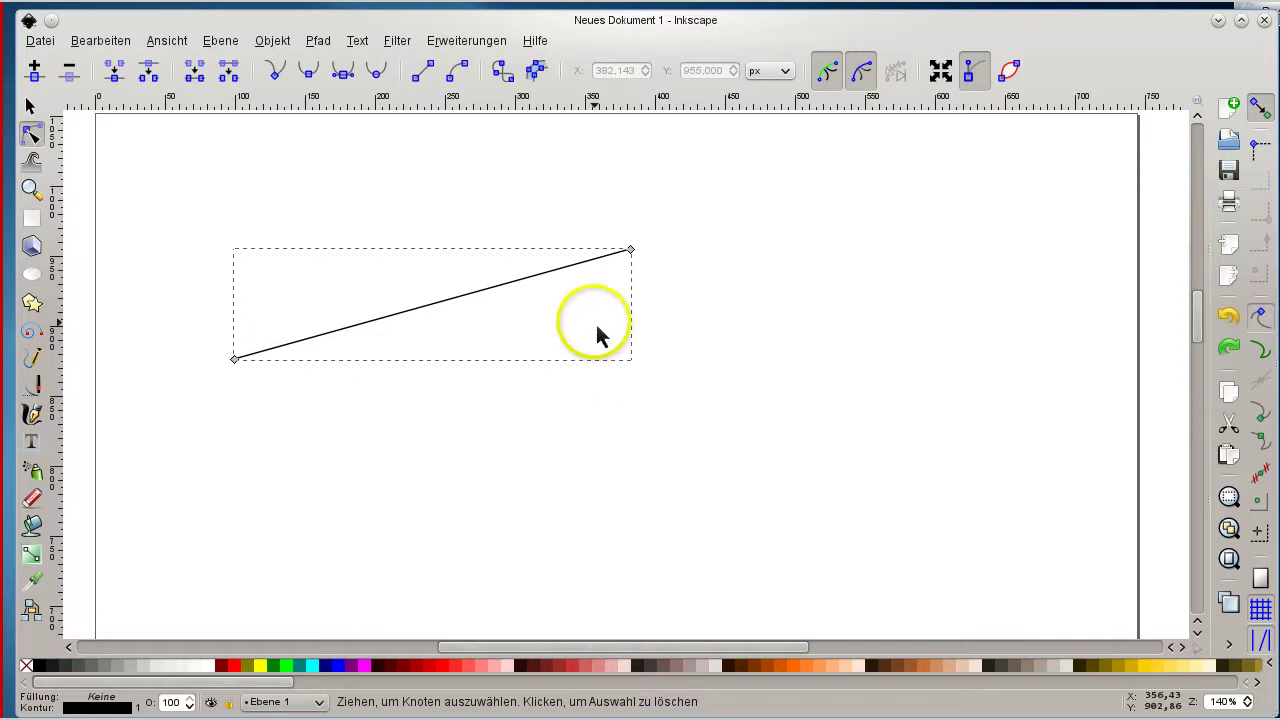
left_click(40, 108)
left_click(276, 42)
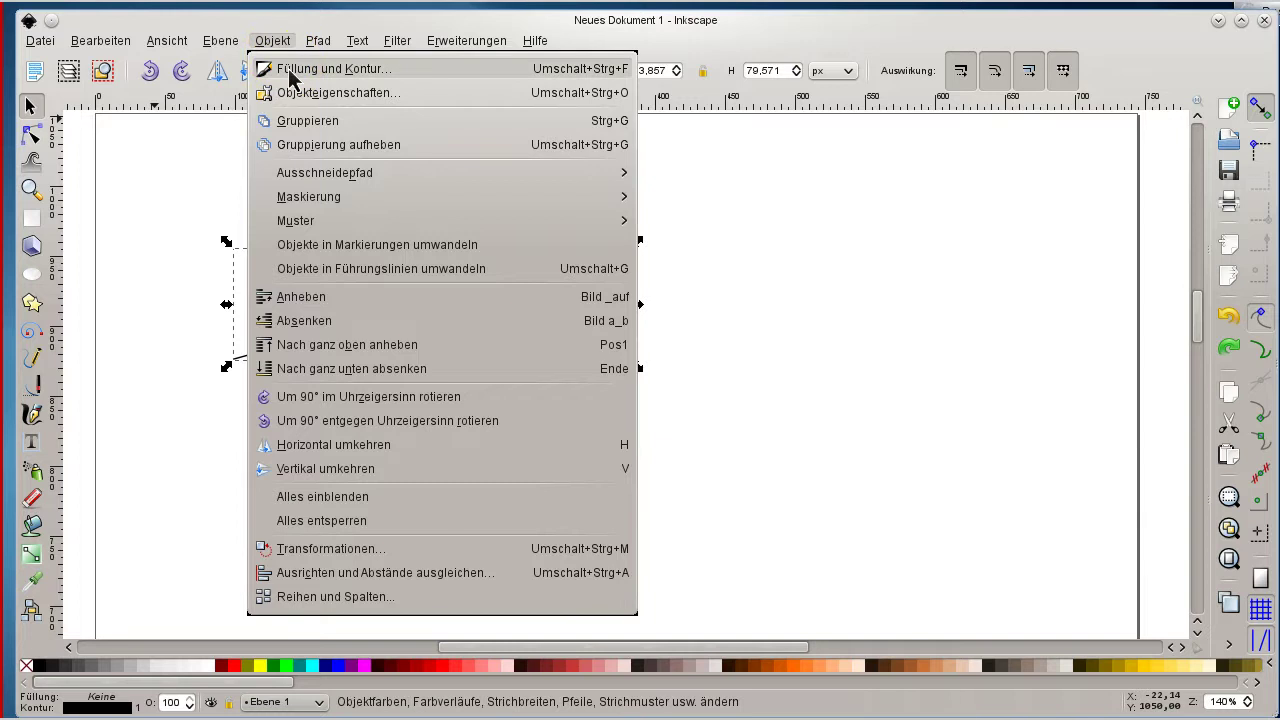
left_click(289, 77)
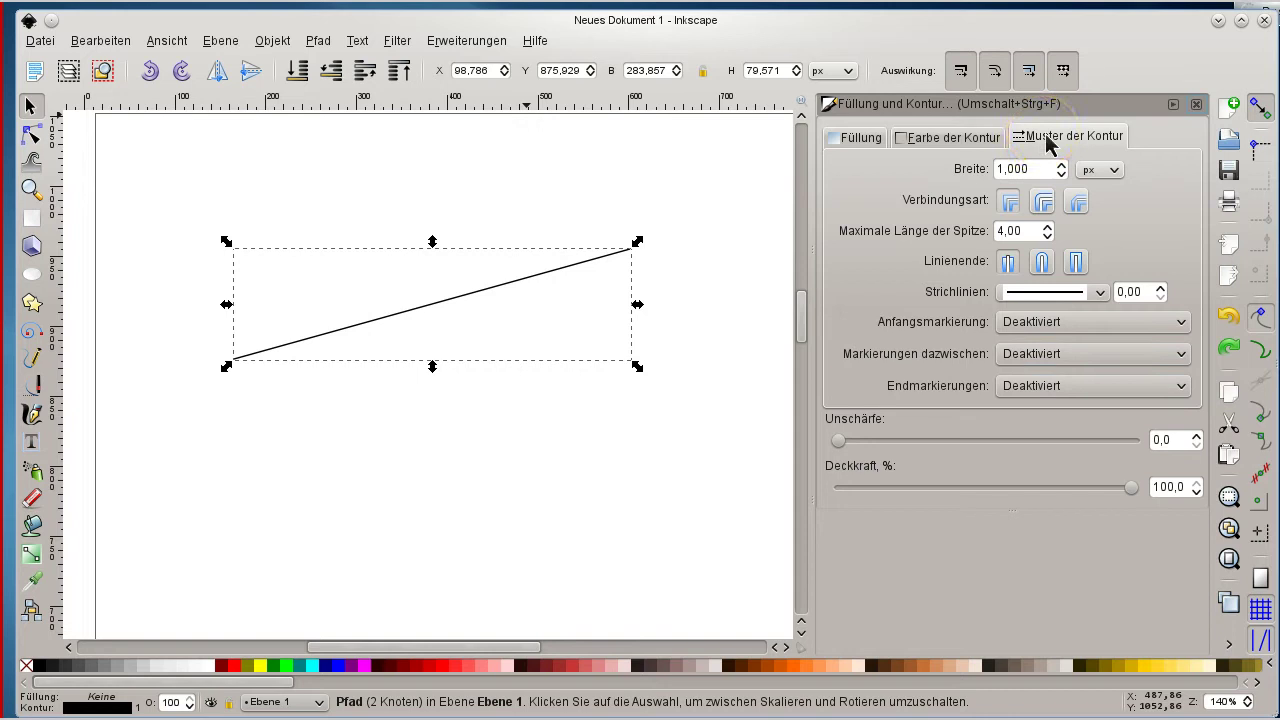
- Apply a widely spaced dotted dash pattern to the line's stroke
left_click(1102, 294)
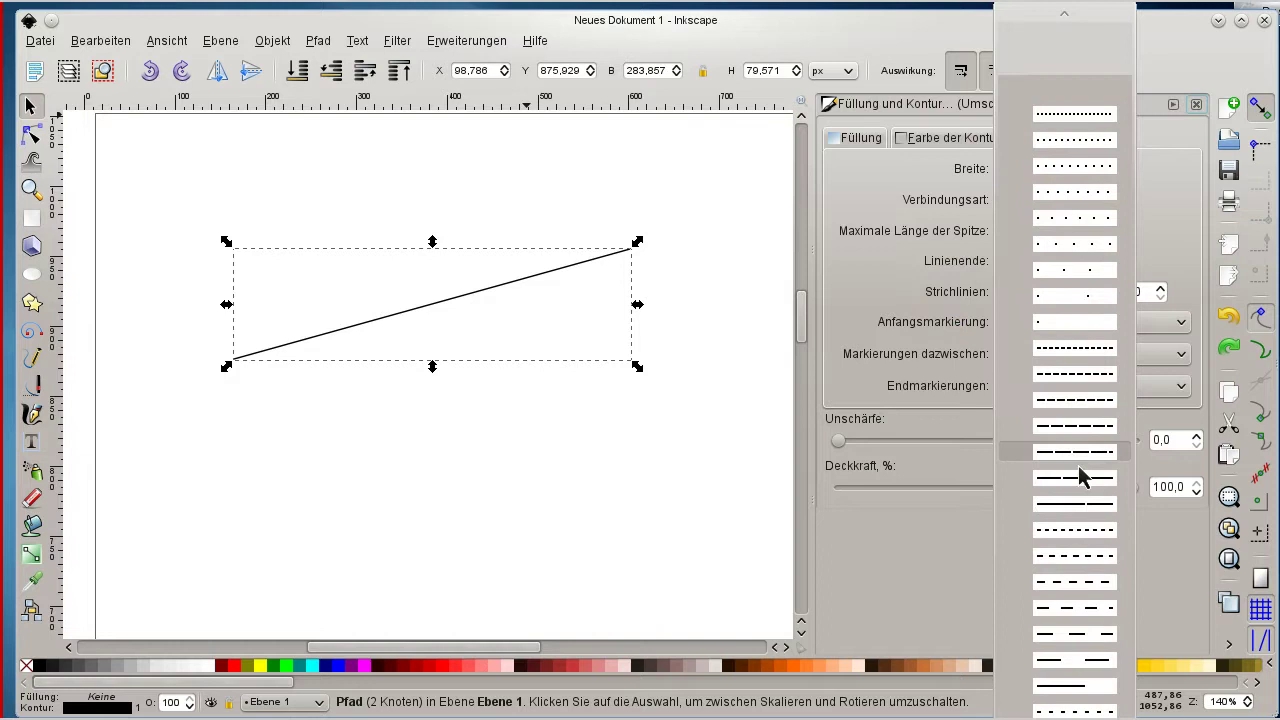
scroll(1079, 467, "down", 3)
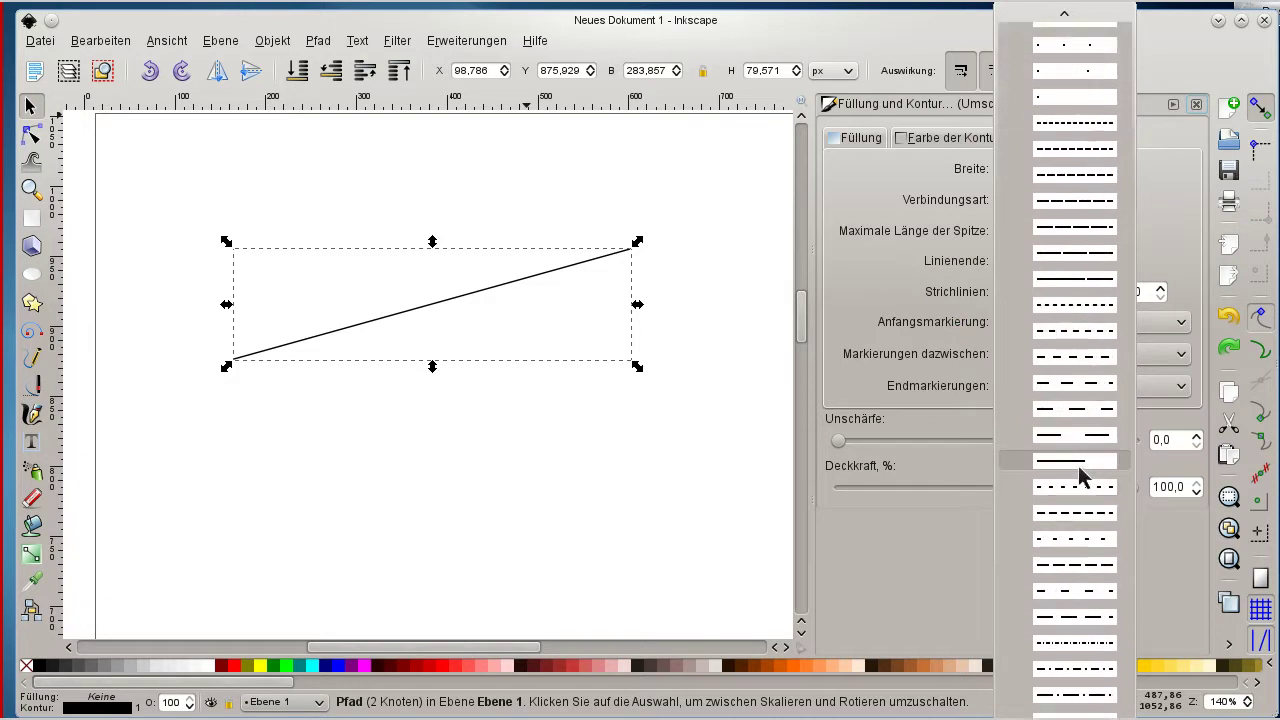
scroll(1080, 477, "down", 1)
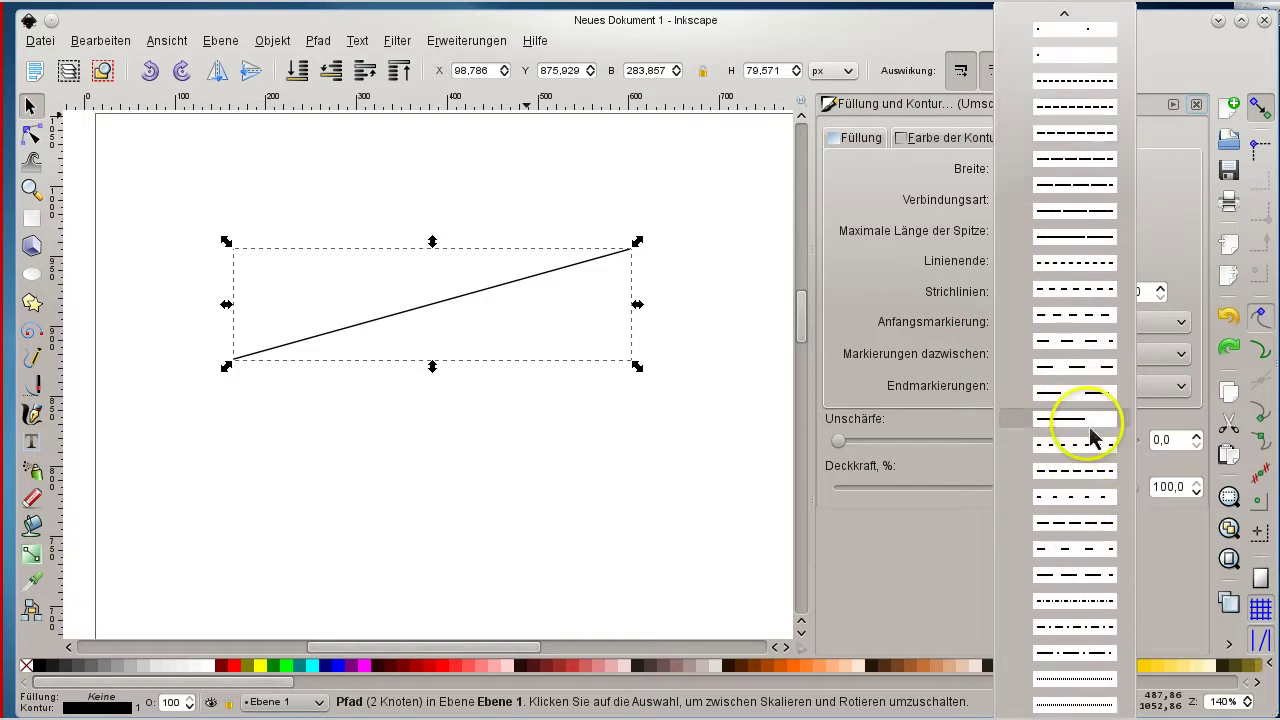
scroll(1092, 437, "up", 3)
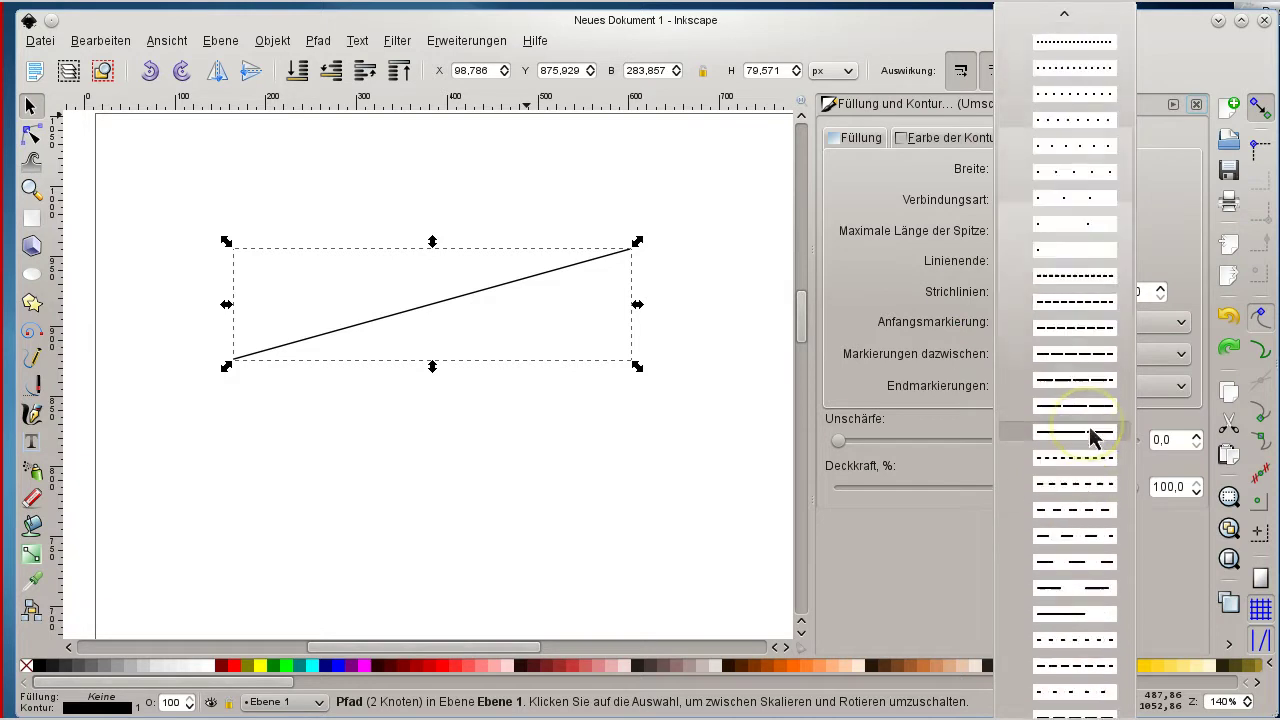
left_click(1083, 190)
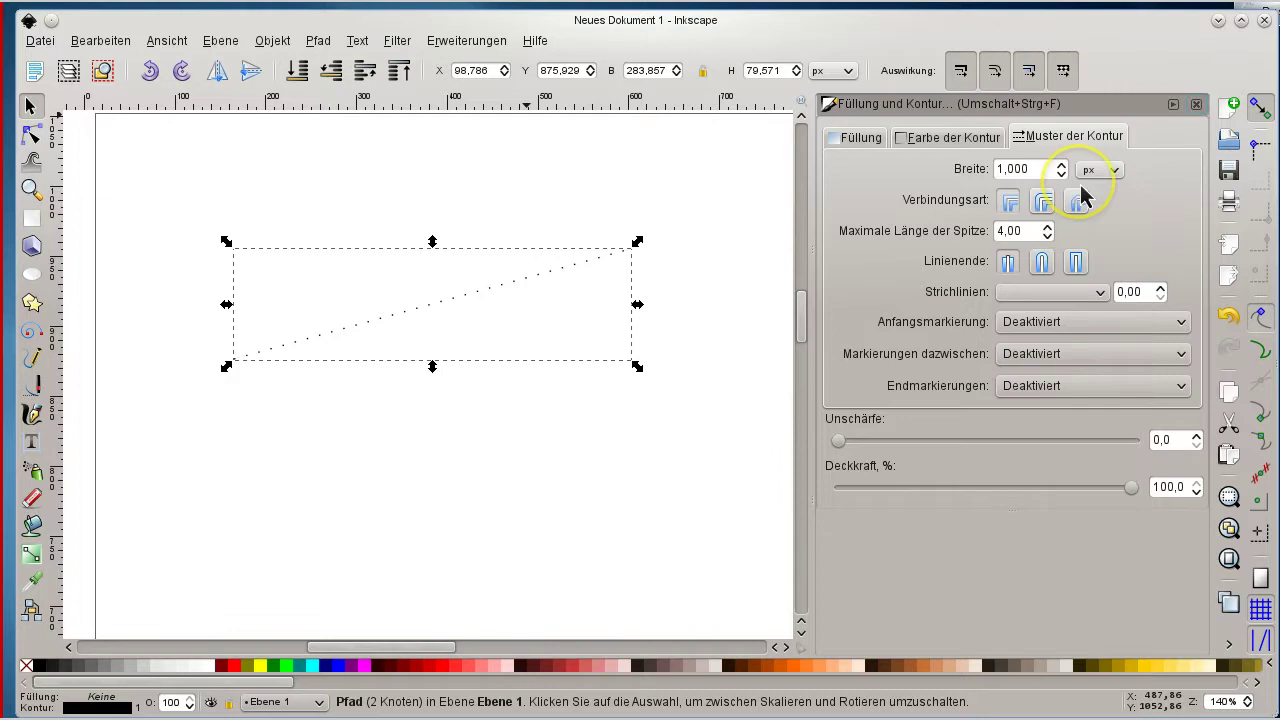
- Set the dash pattern offset to 0.30 and give the line the second-densest dotted pattern
left_click(1160, 297)
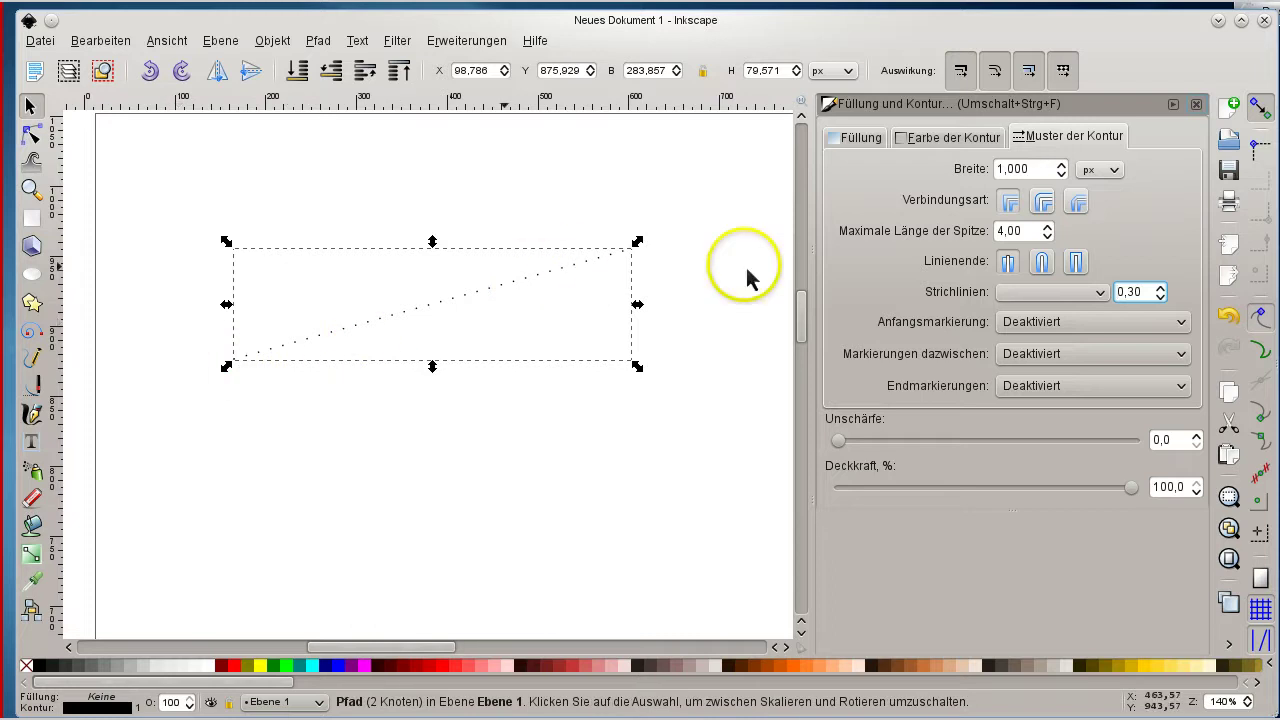
left_click(1095, 293)
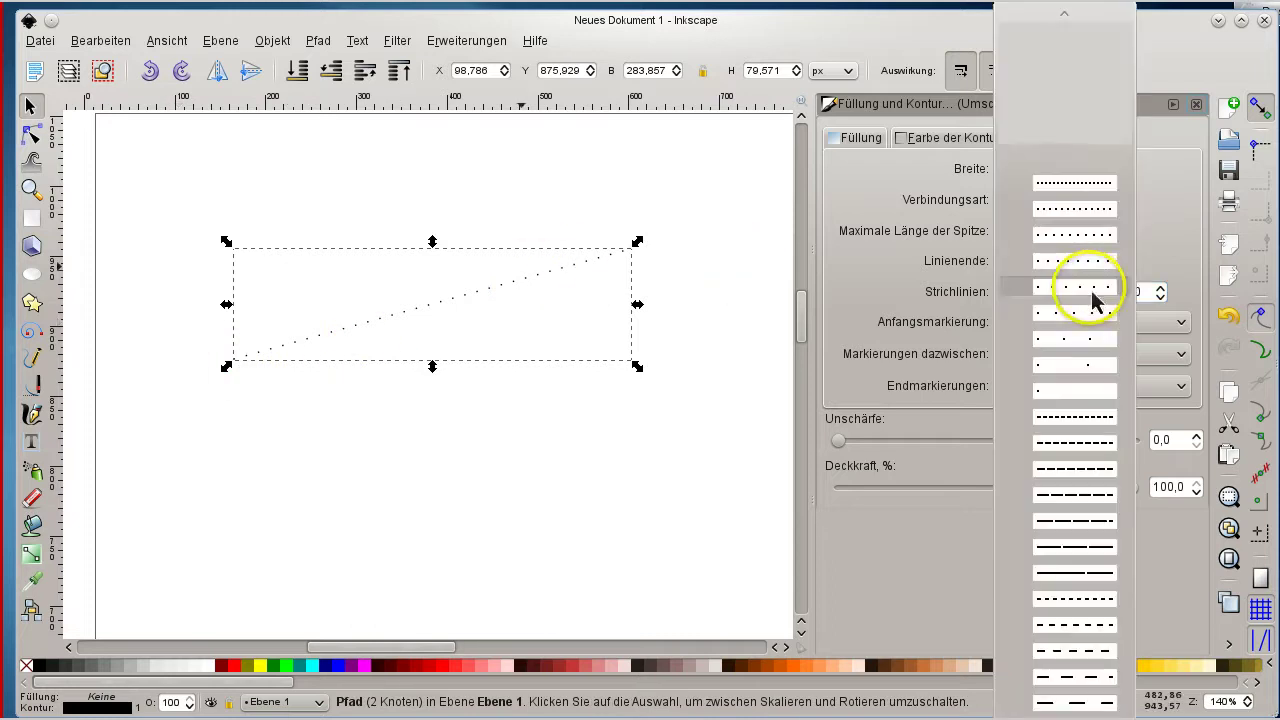
left_click(1080, 212)
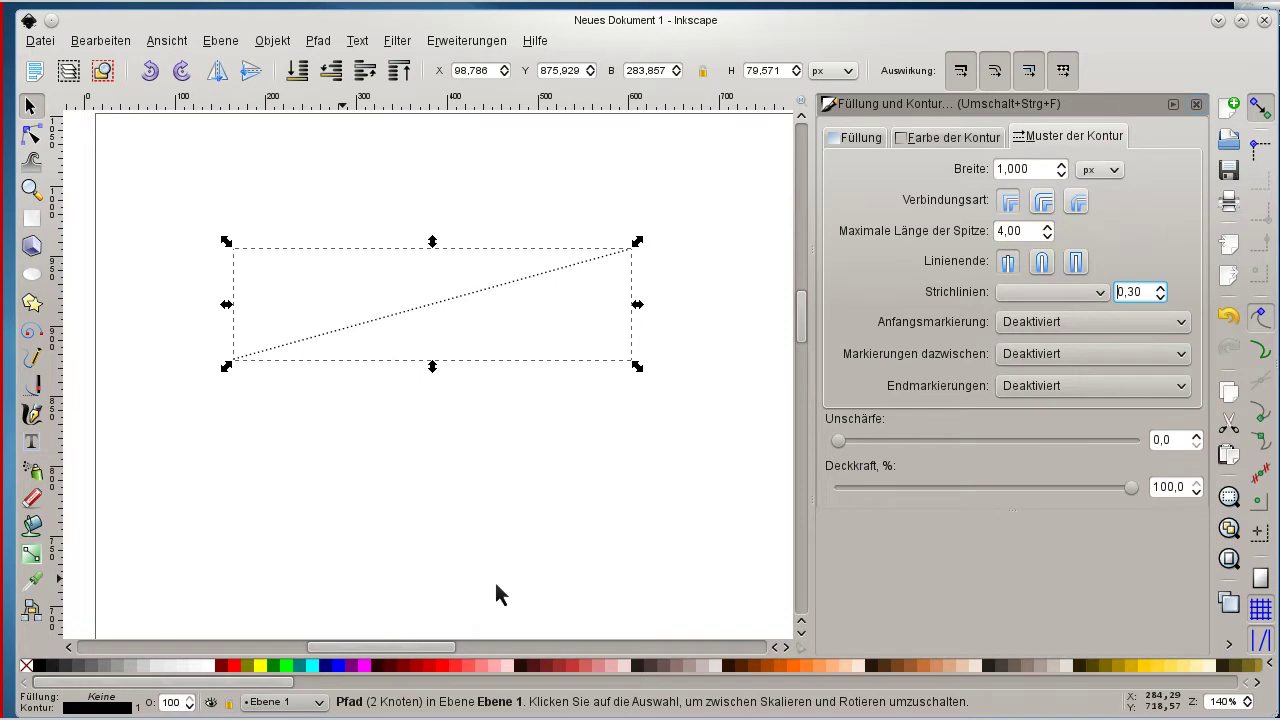
left_click(545, 380)
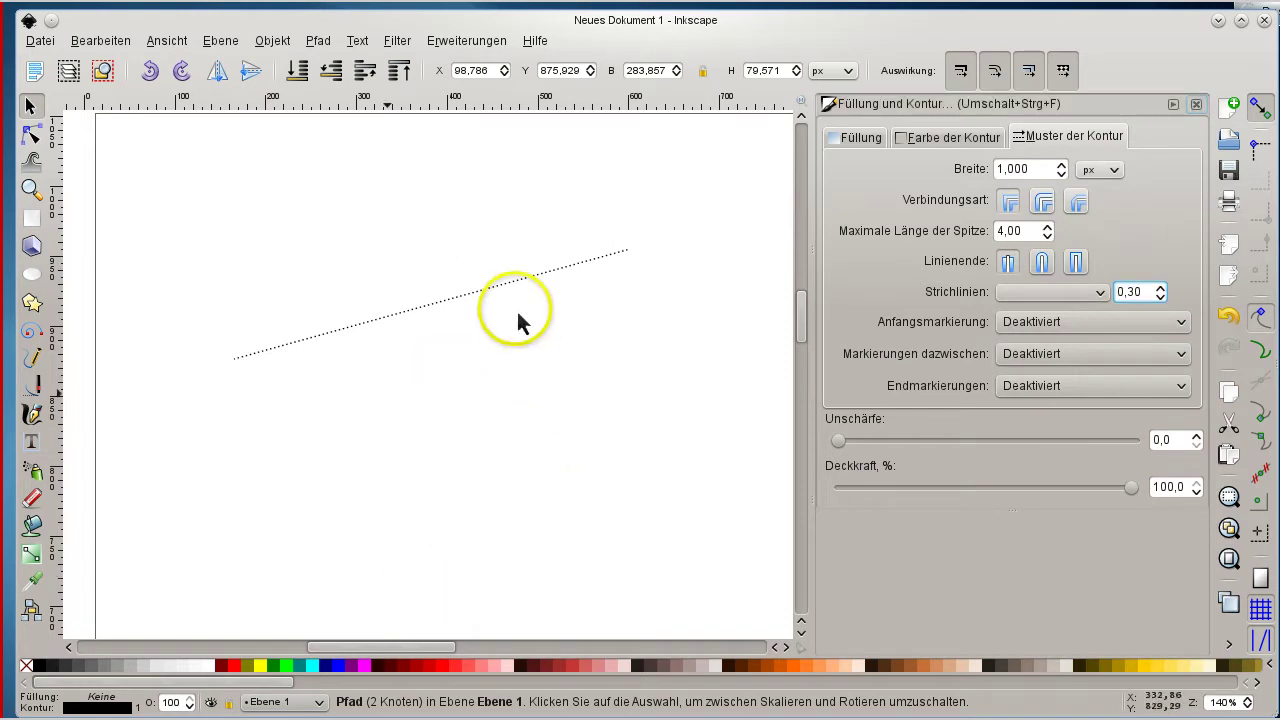
left_click(520, 285)
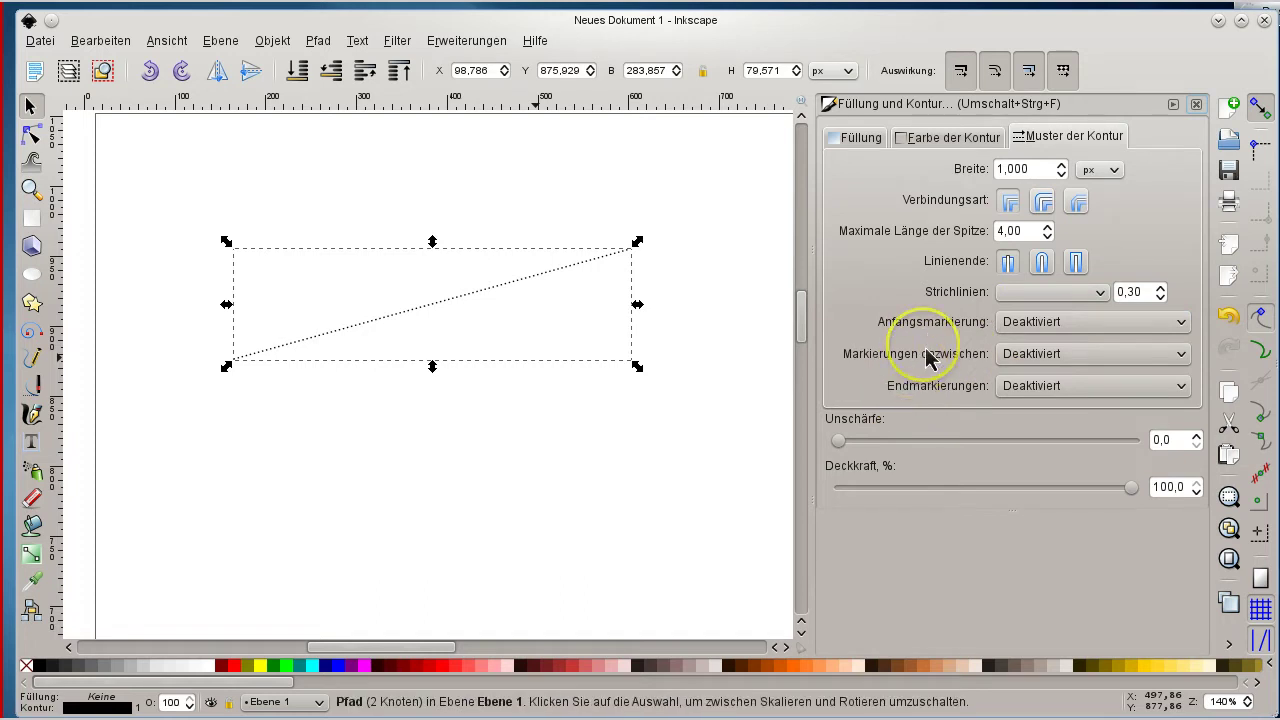
left_click(642, 437)
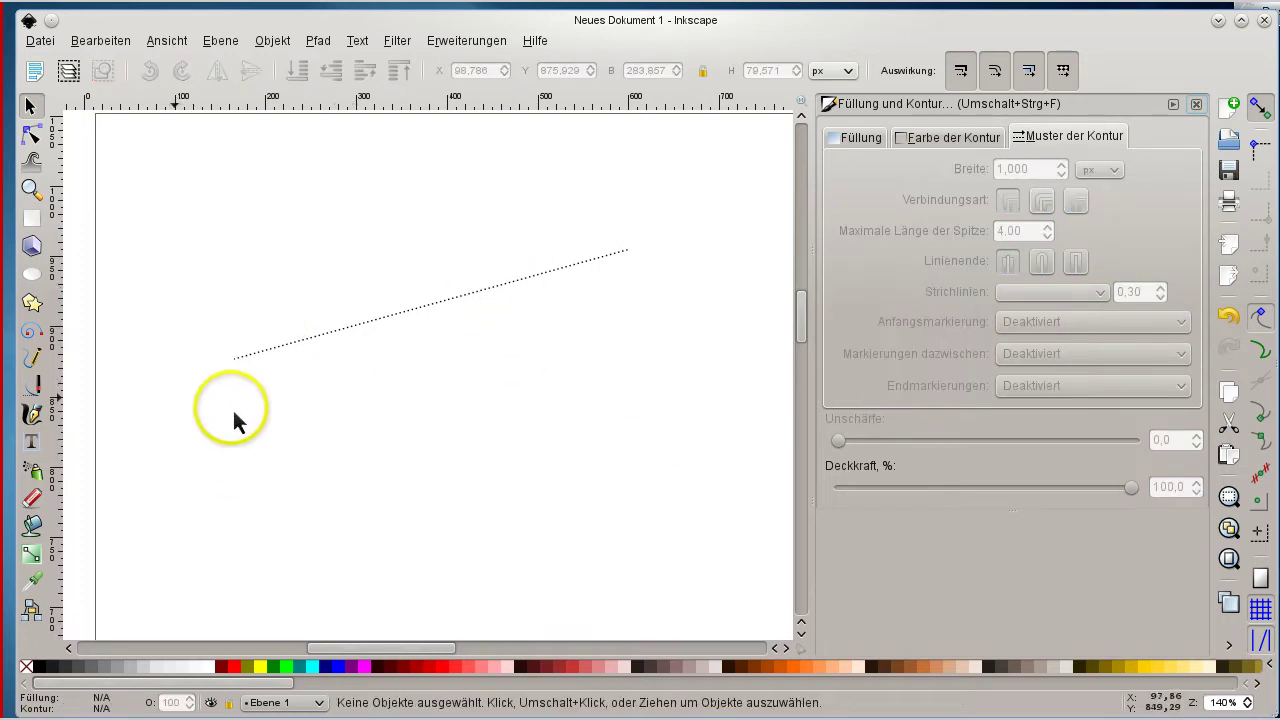
left_click(615, 256)
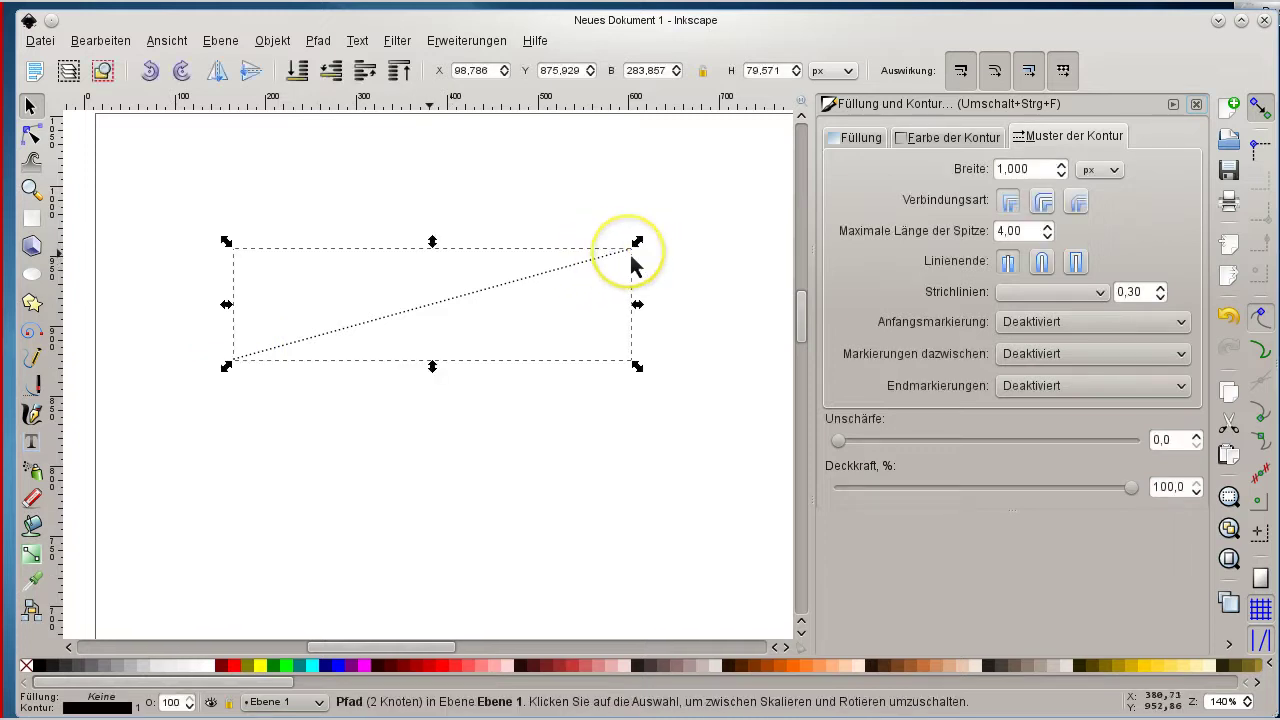
- Add the large arrowhead Arrow1Lend as the end marker of the dotted line
left_click(1035, 390)
scroll(1128, 466, "down", 3)
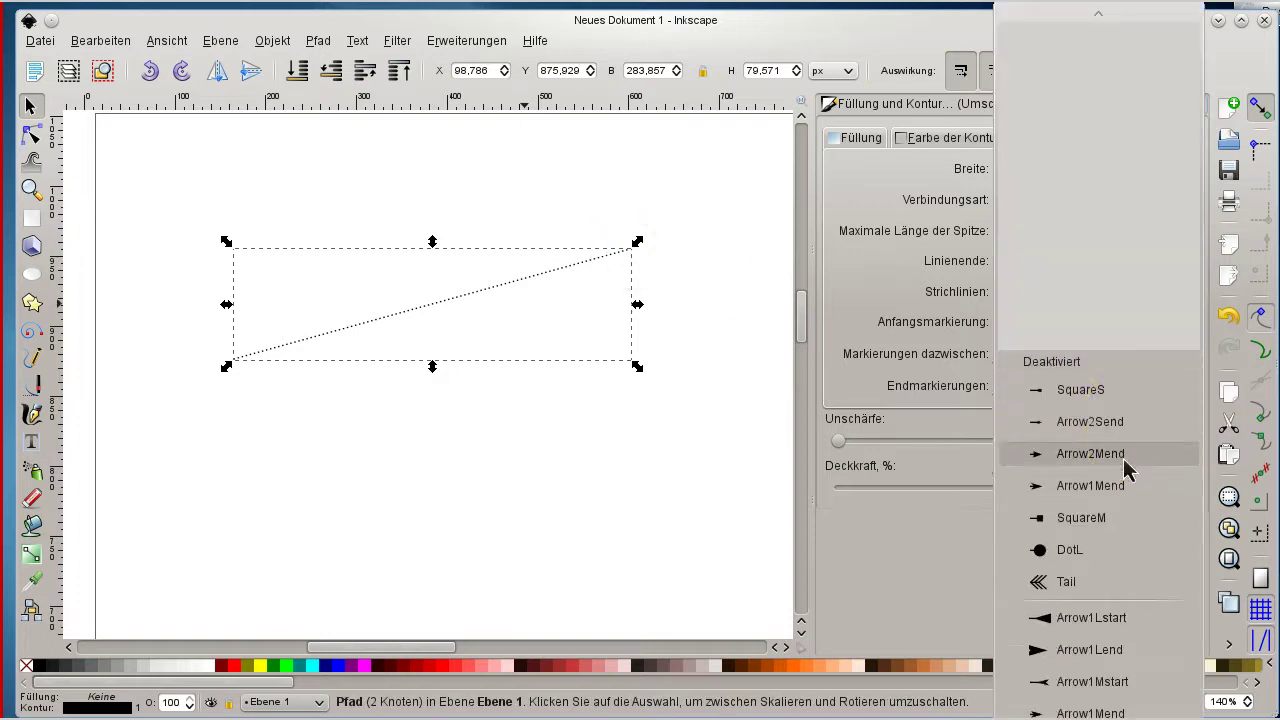
scroll(1128, 470, "down", 3)
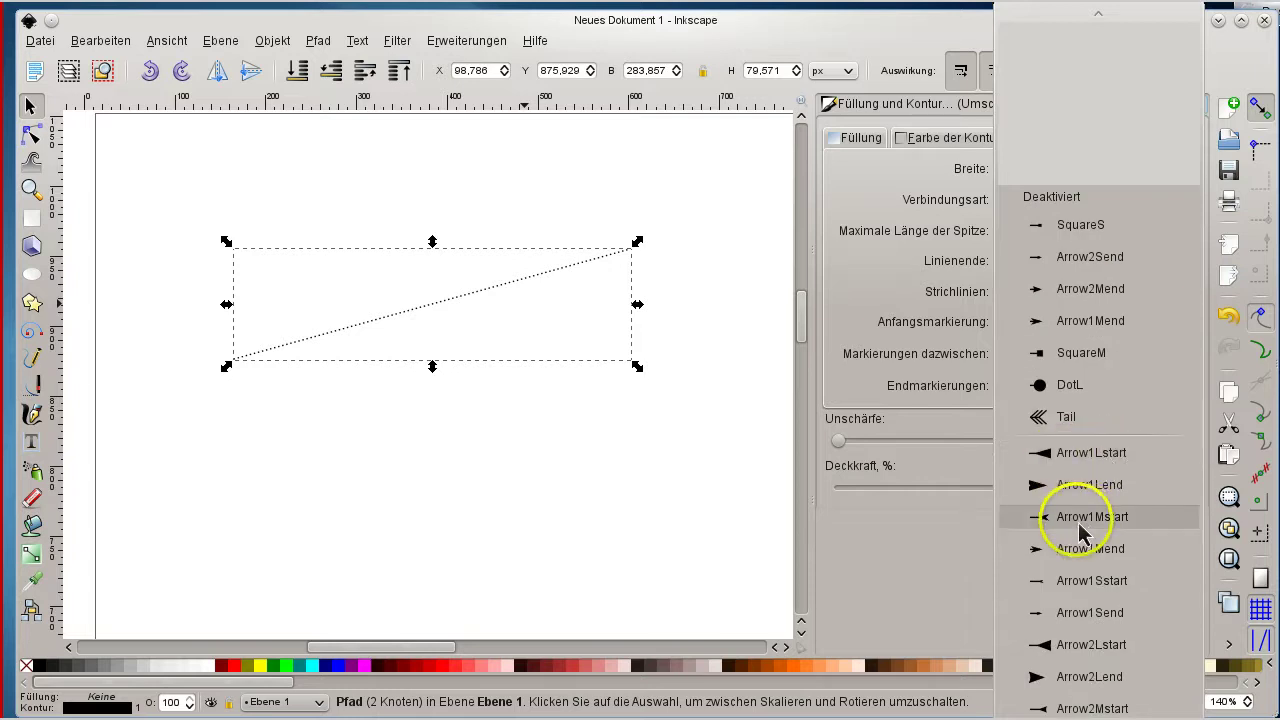
scroll(1080, 560, "down", 4)
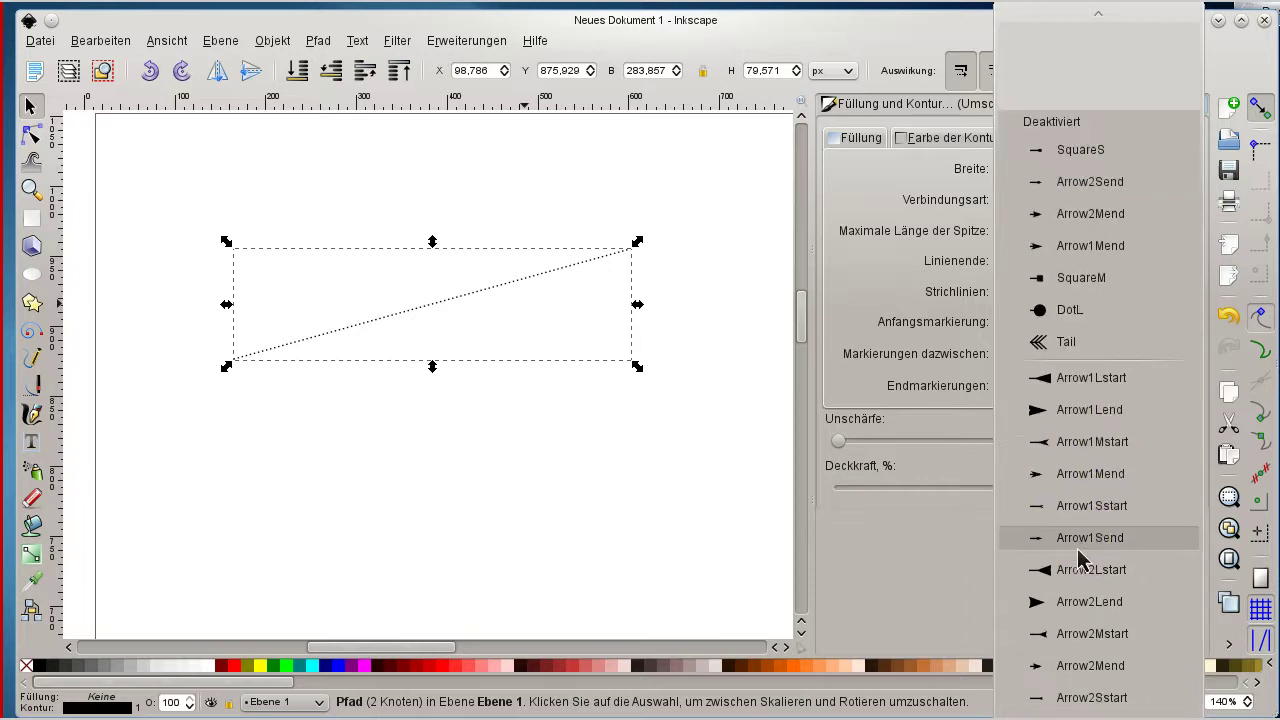
scroll(1080, 560, "up", 3)
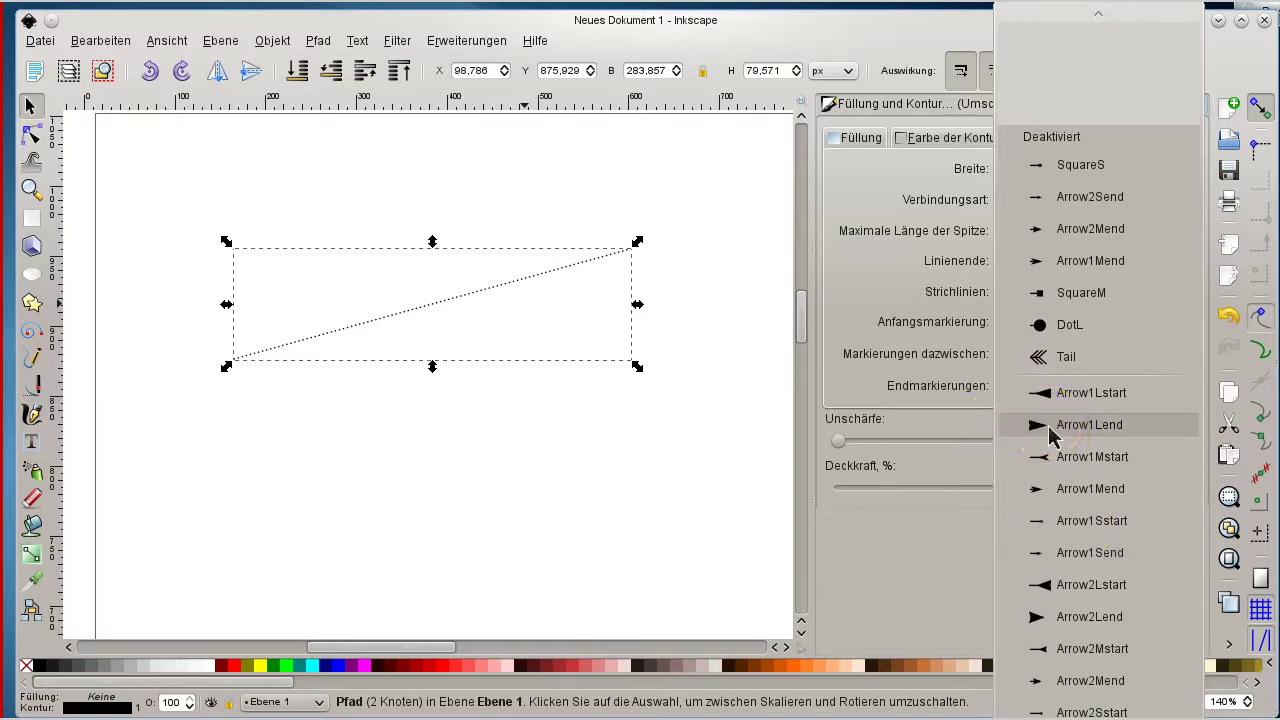
left_click(1119, 443)
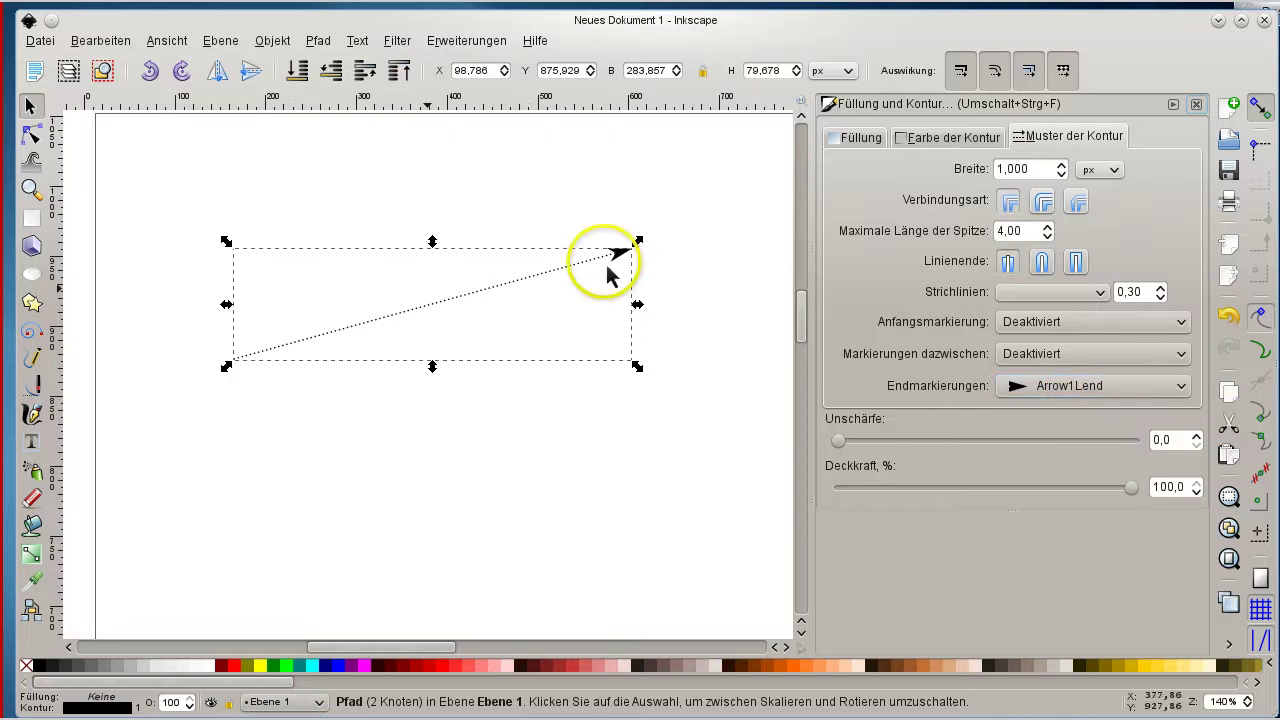
- Set the dotted line's end marker to the small arrowhead Arrow1Send
left_click(1085, 397)
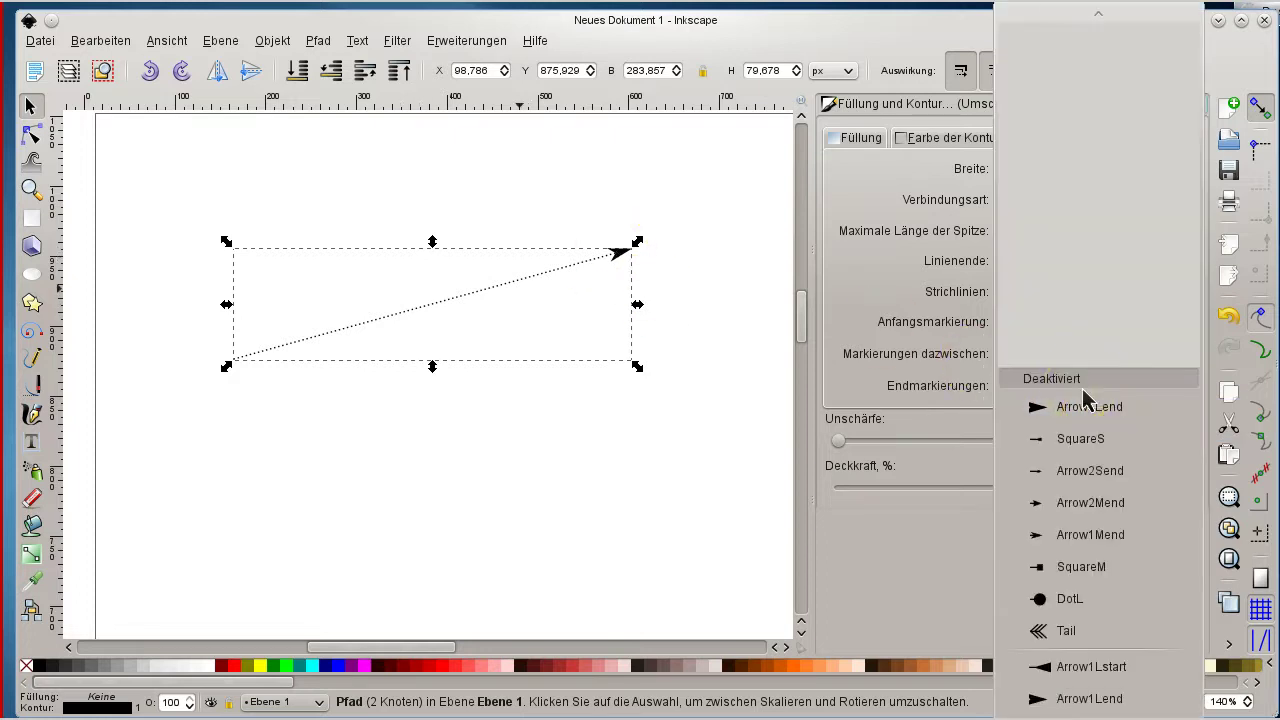
scroll(1191, 606, "down", 2)
scroll(1191, 602, "down", 2)
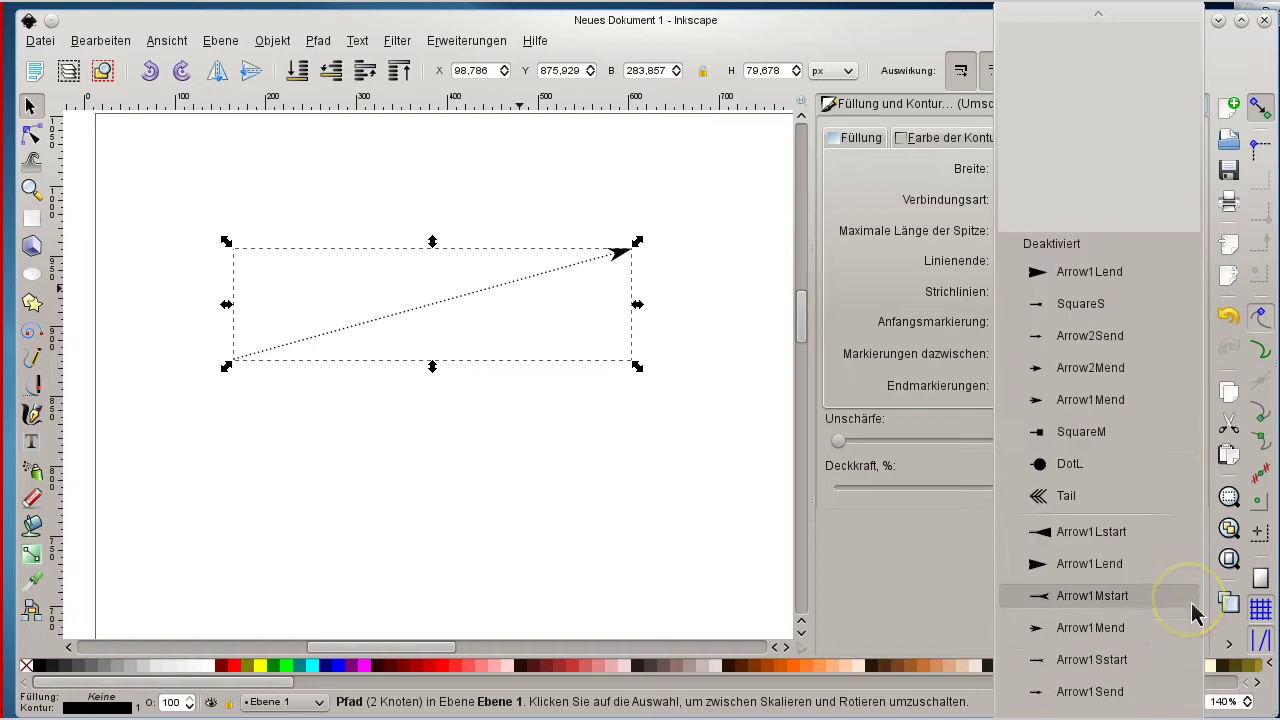
scroll(1157, 560, "up", 2)
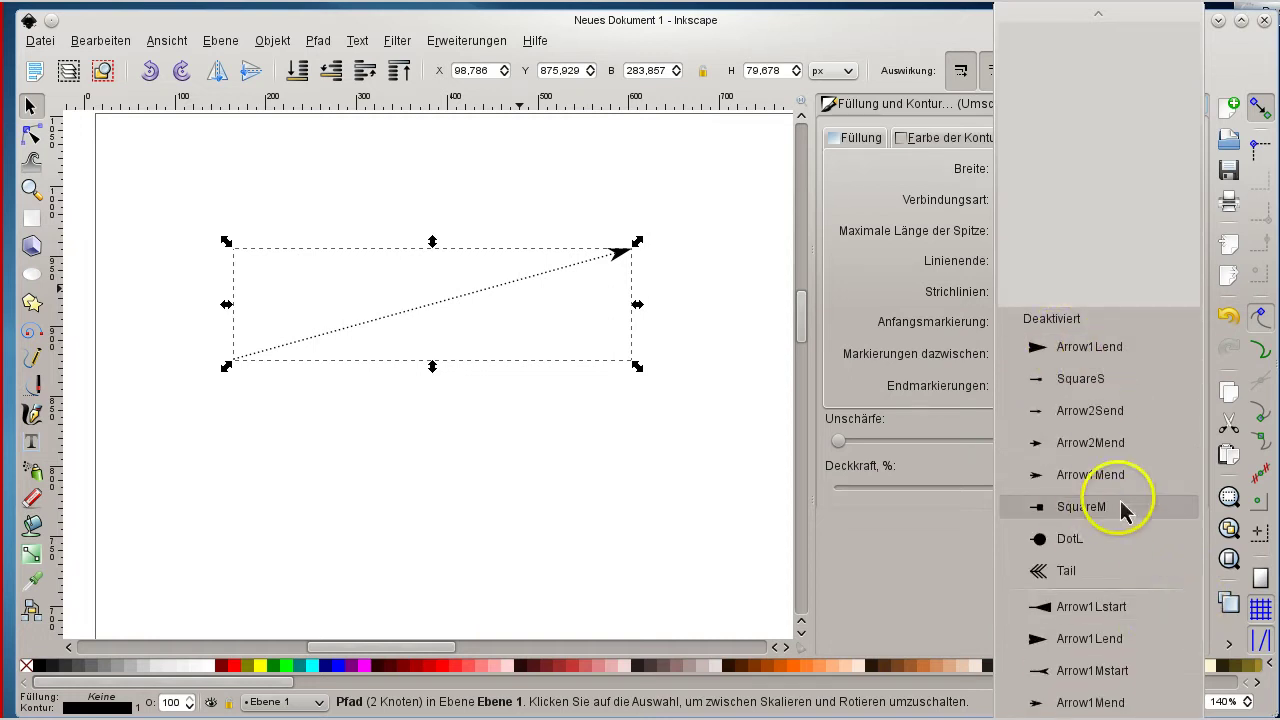
scroll(1128, 497, "down", 2)
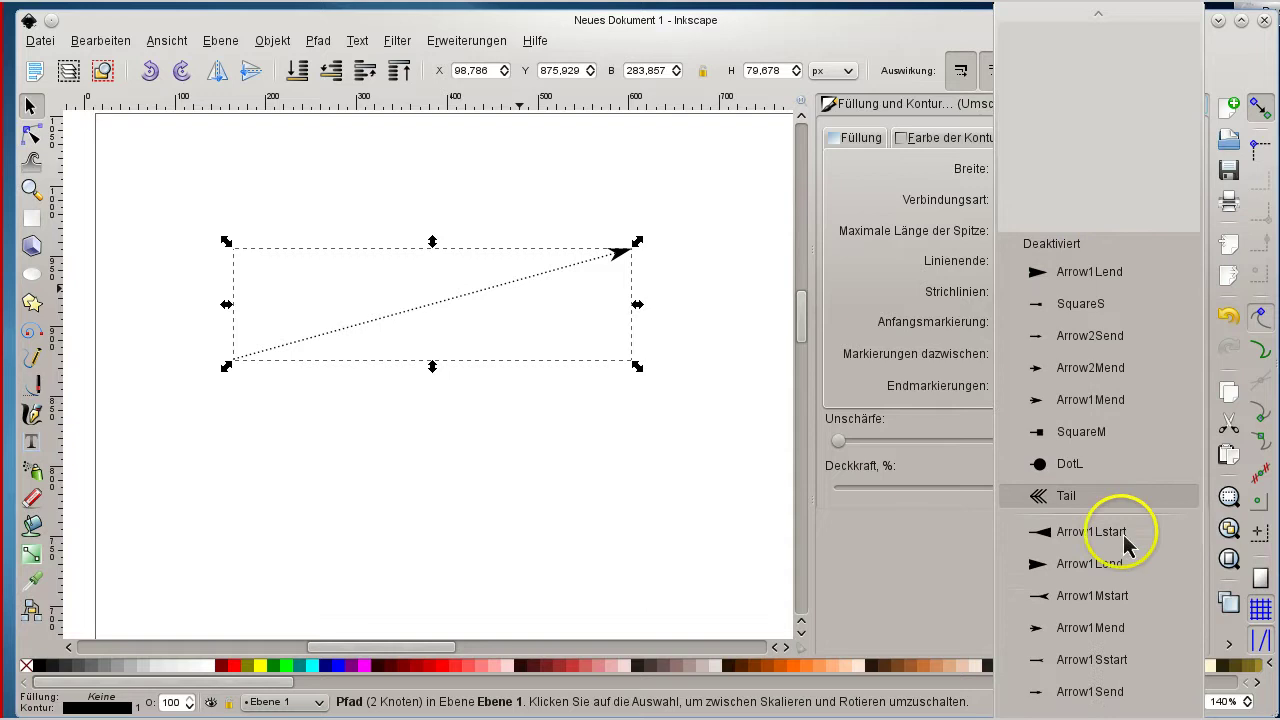
scroll(1123, 560, "down", 2)
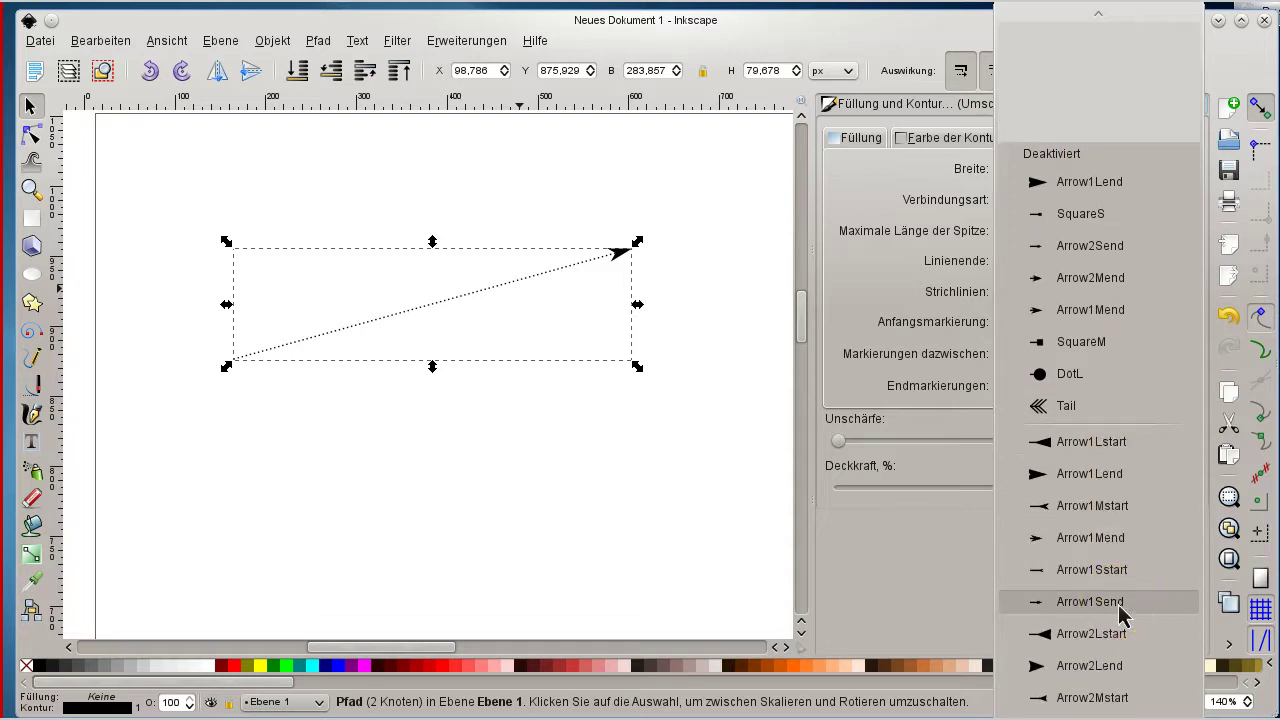
left_click(1119, 606)
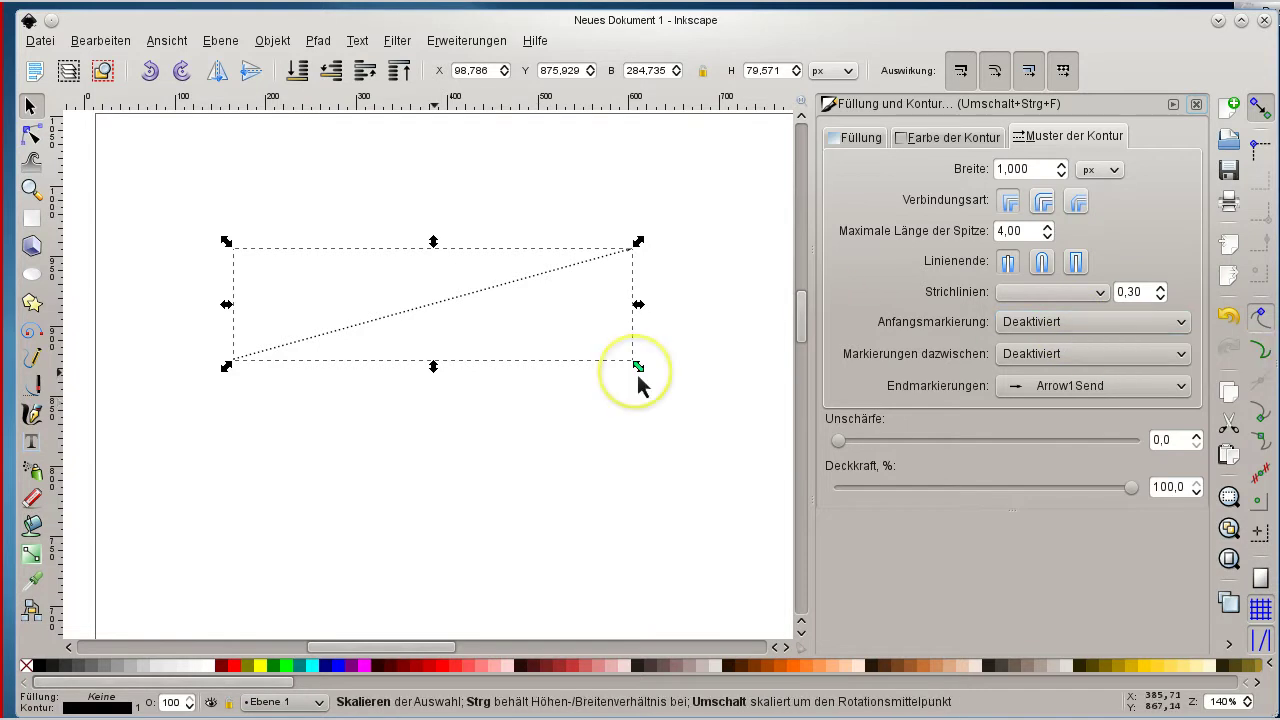
left_click(1128, 393)
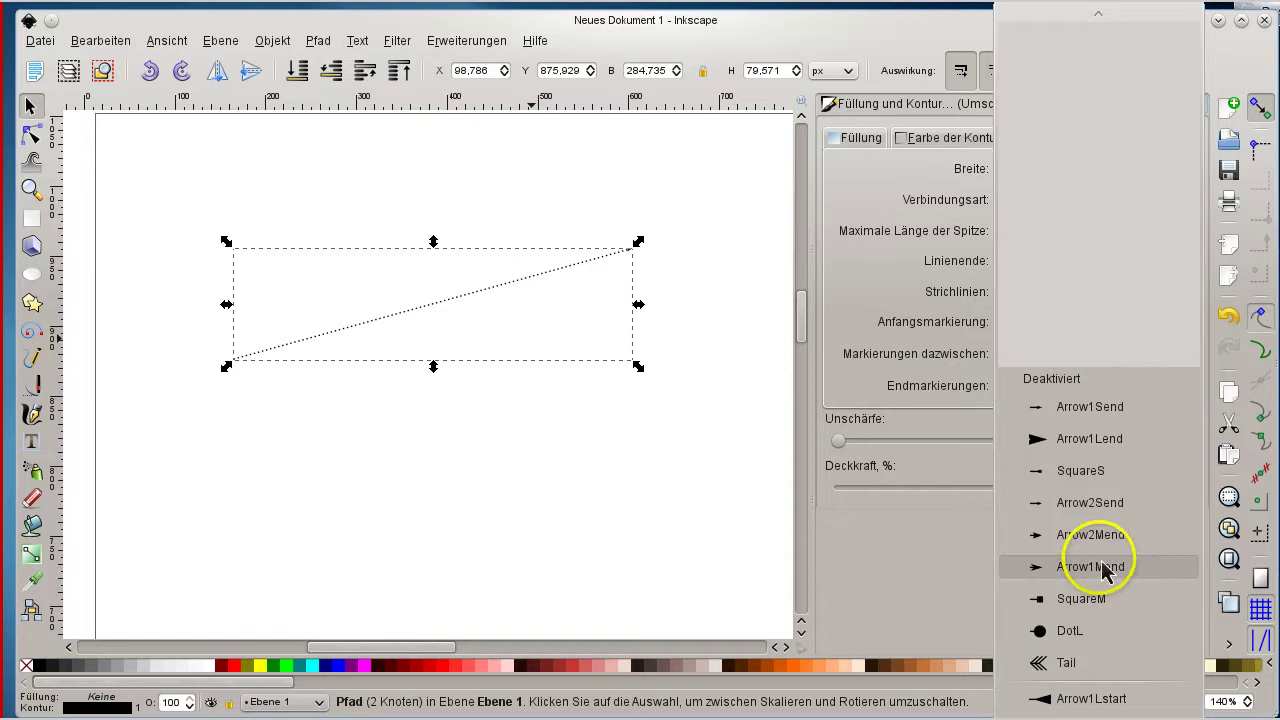
left_click(806, 271)
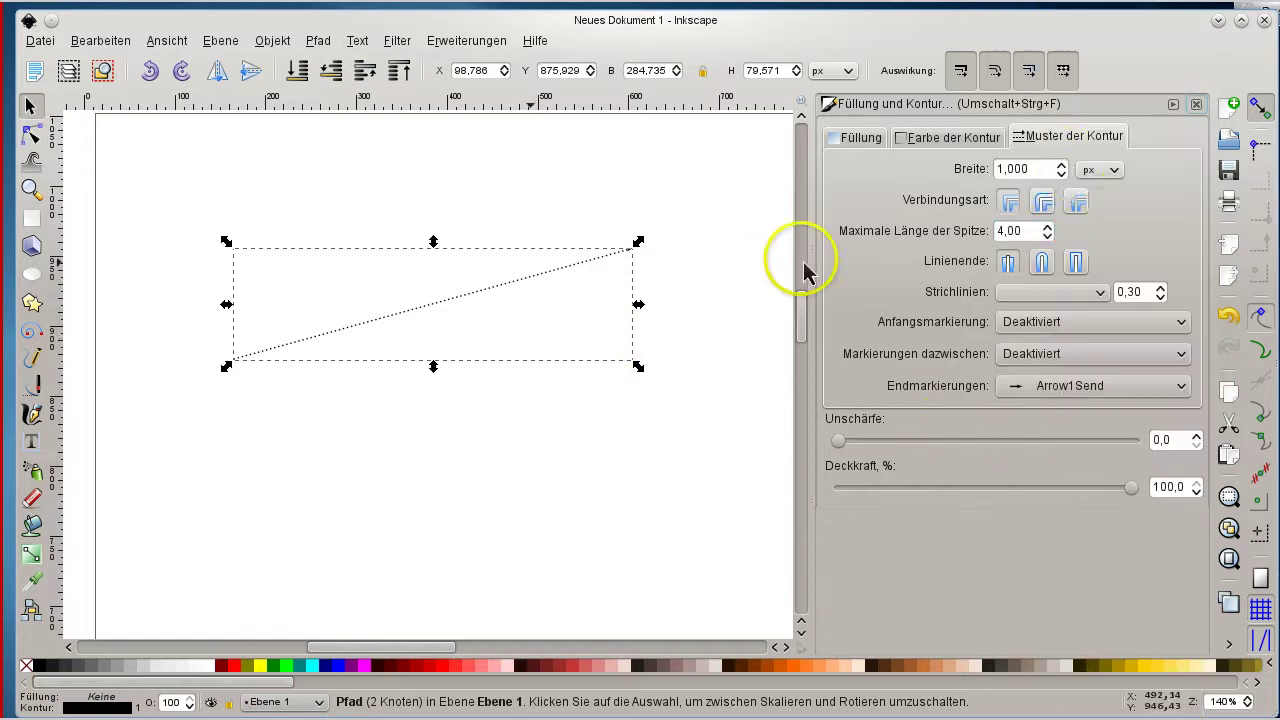
- Increase the stroke width of the dotted arrow line to 5.5 px
left_click(1061, 165)
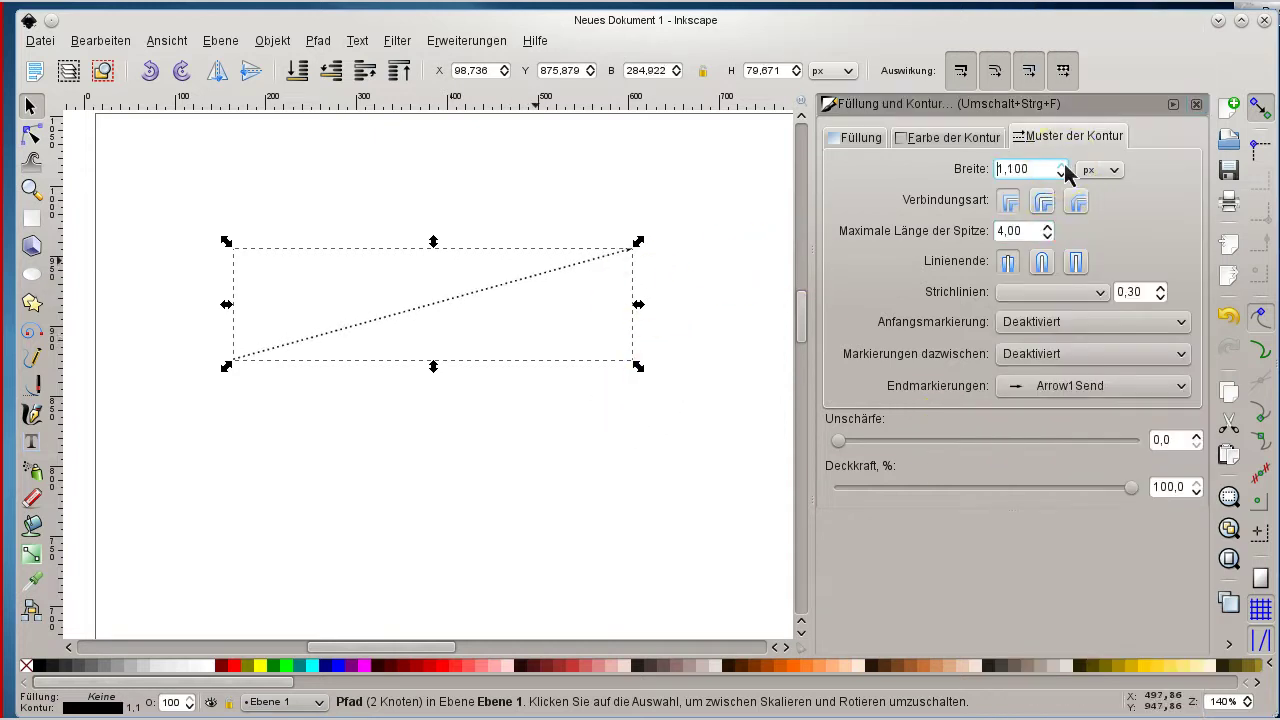
left_click(1061, 165)
left_click(1061, 165)
left_click(1061, 165)
left_click(1061, 165)
left_click(1061, 165)
left_click(1061, 165)
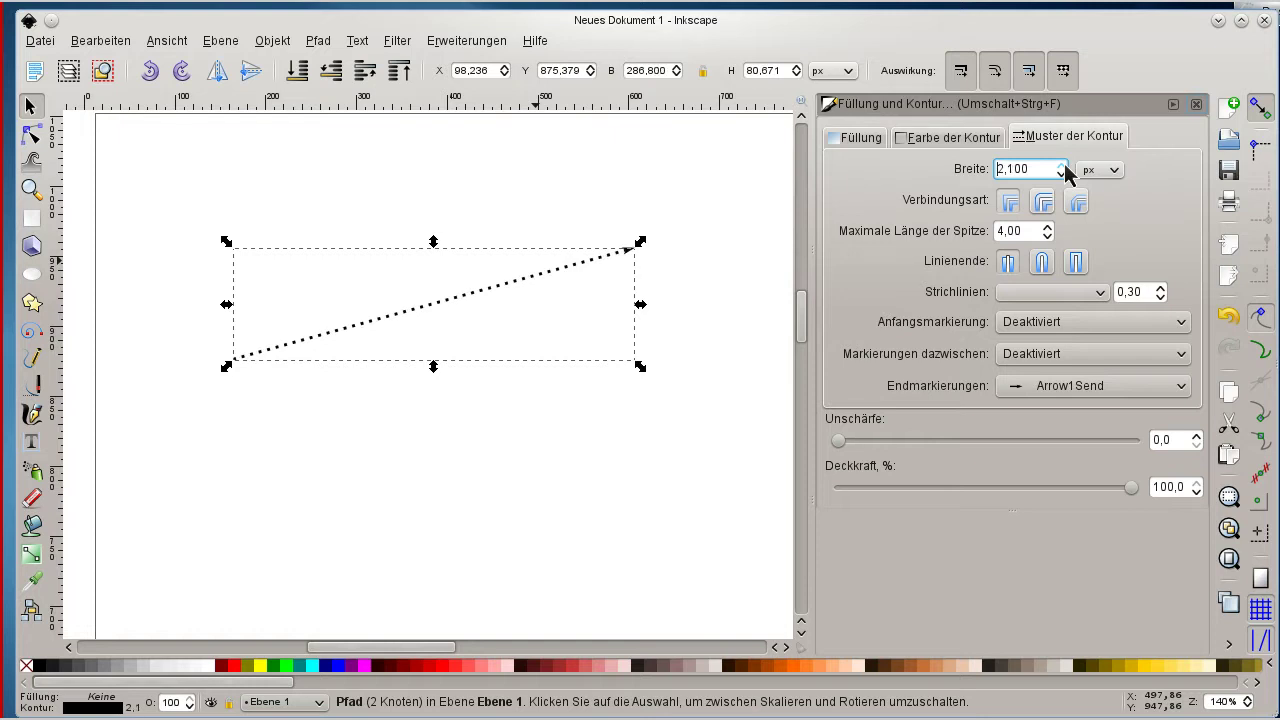
left_click(1061, 165)
left_click(1061, 165)
left_click(1061, 165)
left_click(1061, 165)
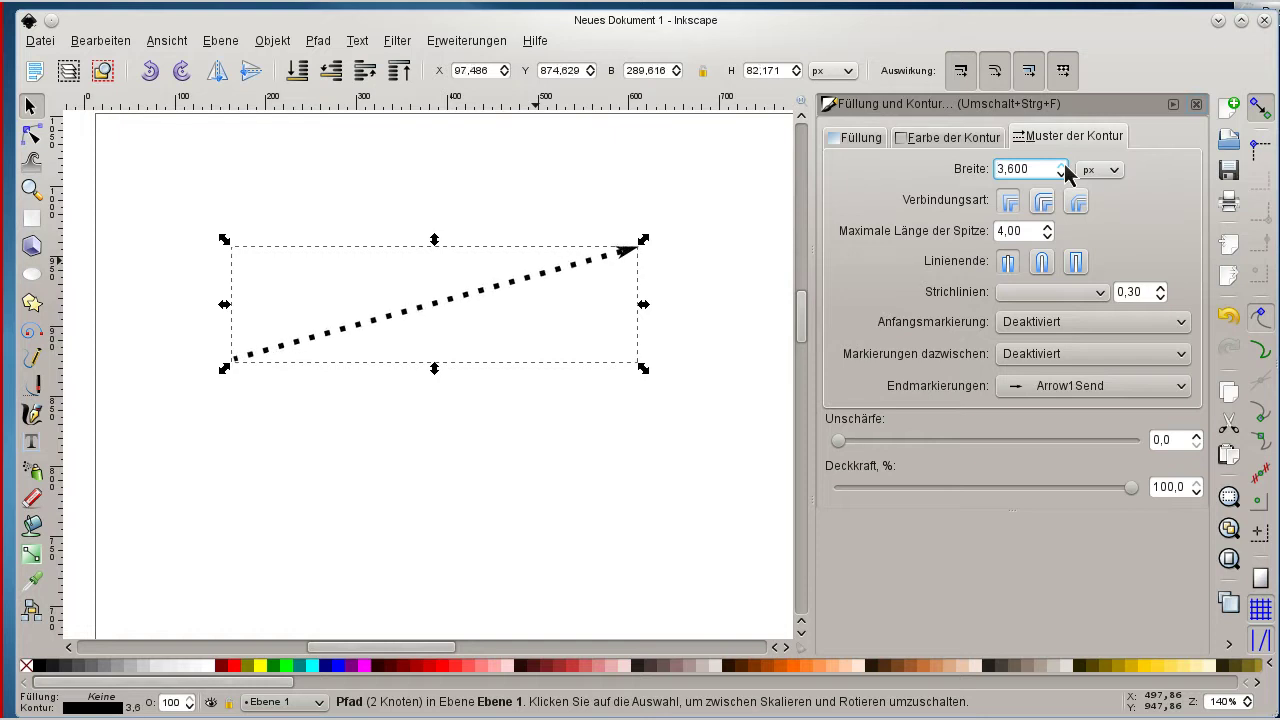
left_click(1061, 165)
left_click(1061, 165)
left_click(1061, 165)
left_click(1061, 165)
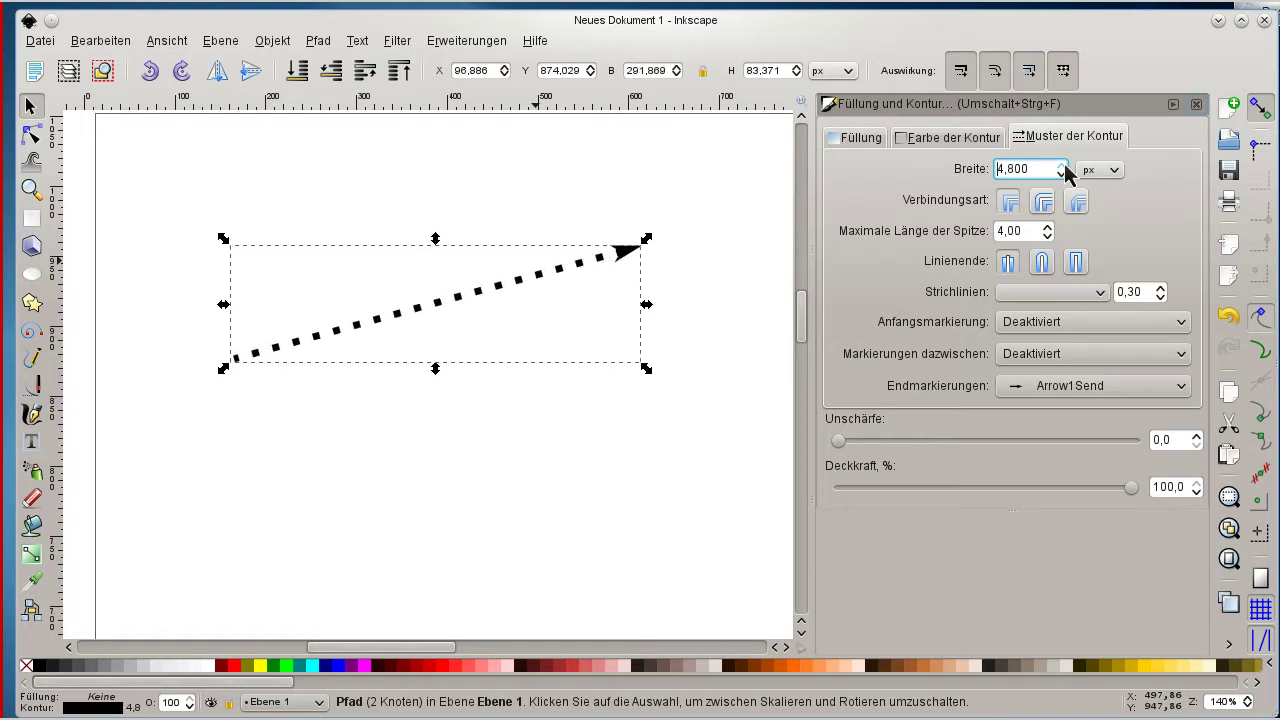
left_click(1061, 165)
left_click(1063, 166)
left_click(1063, 166)
left_click(1063, 166)
left_click(1063, 166)
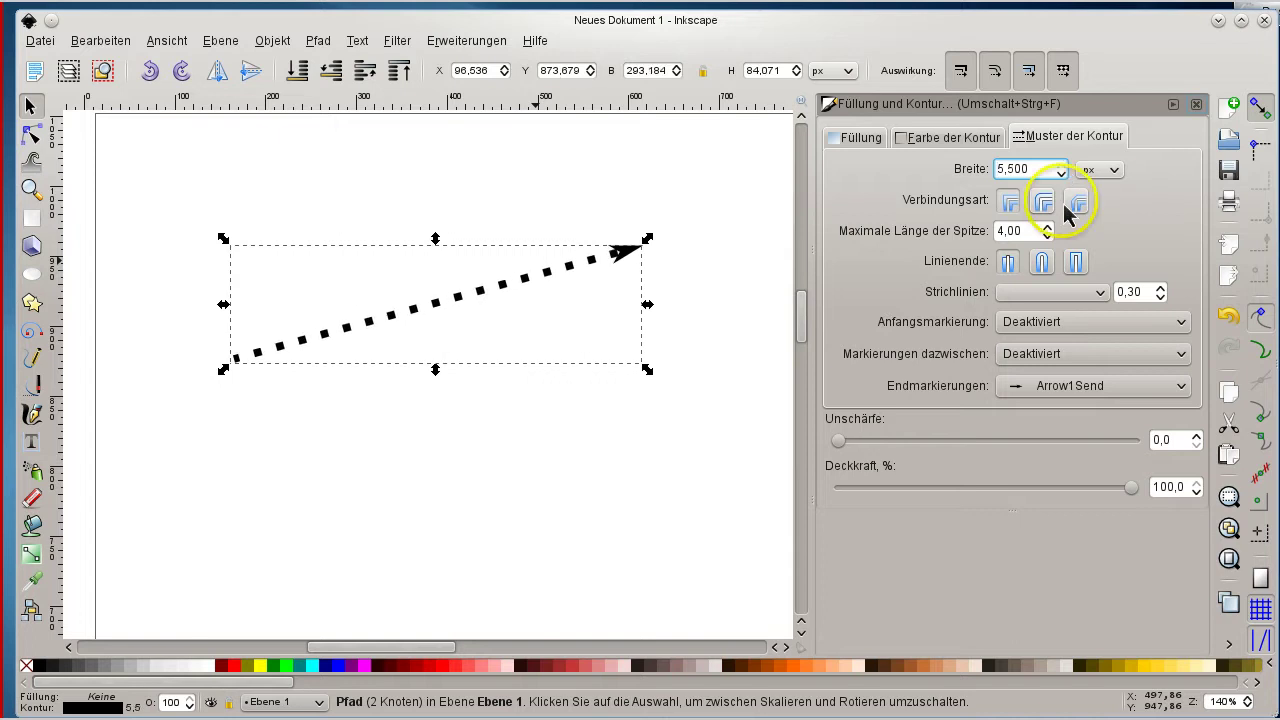
- Make the dotted arrow line's stroke solid and set its start marker to Arrow2Send
left_click(1051, 292)
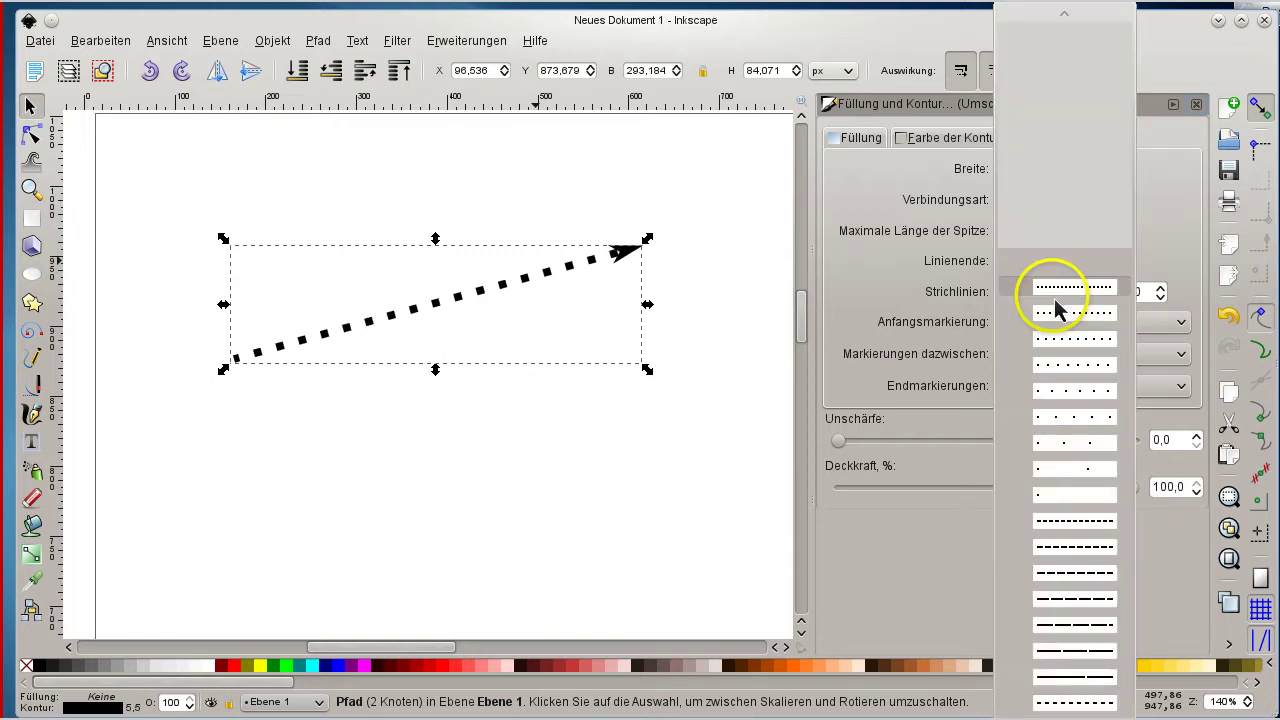
left_click(1085, 355)
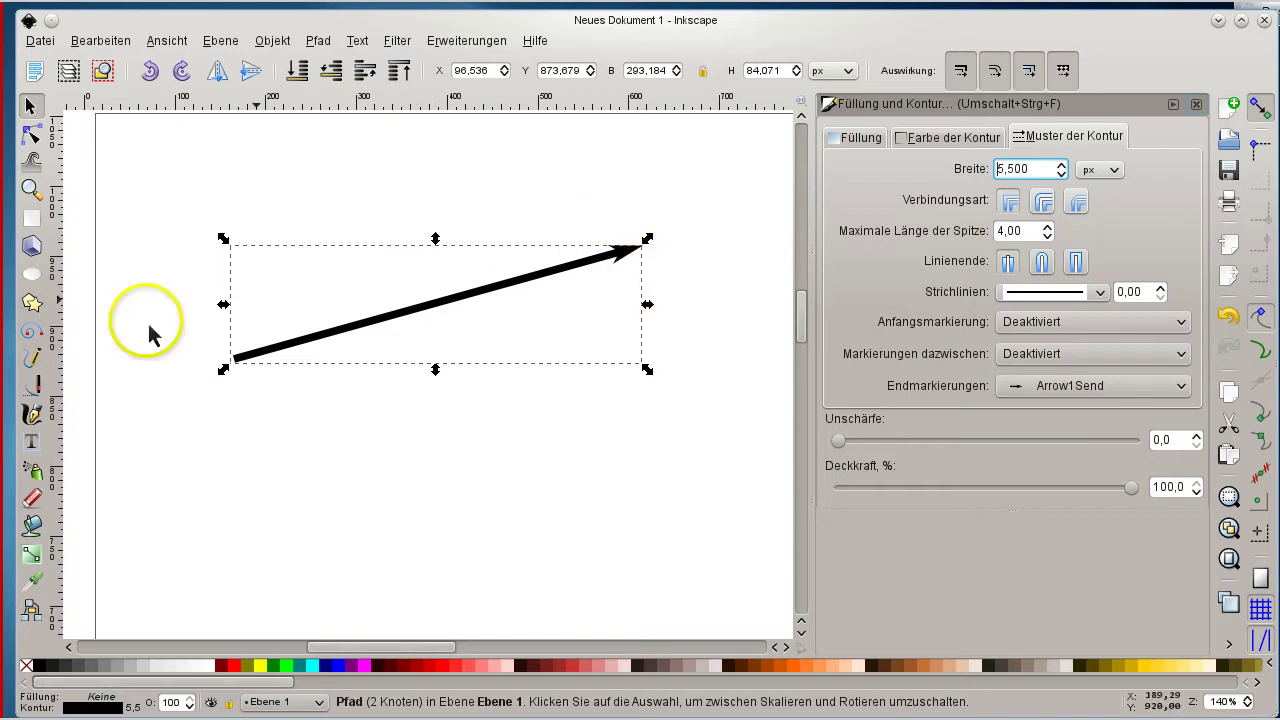
left_click(254, 365)
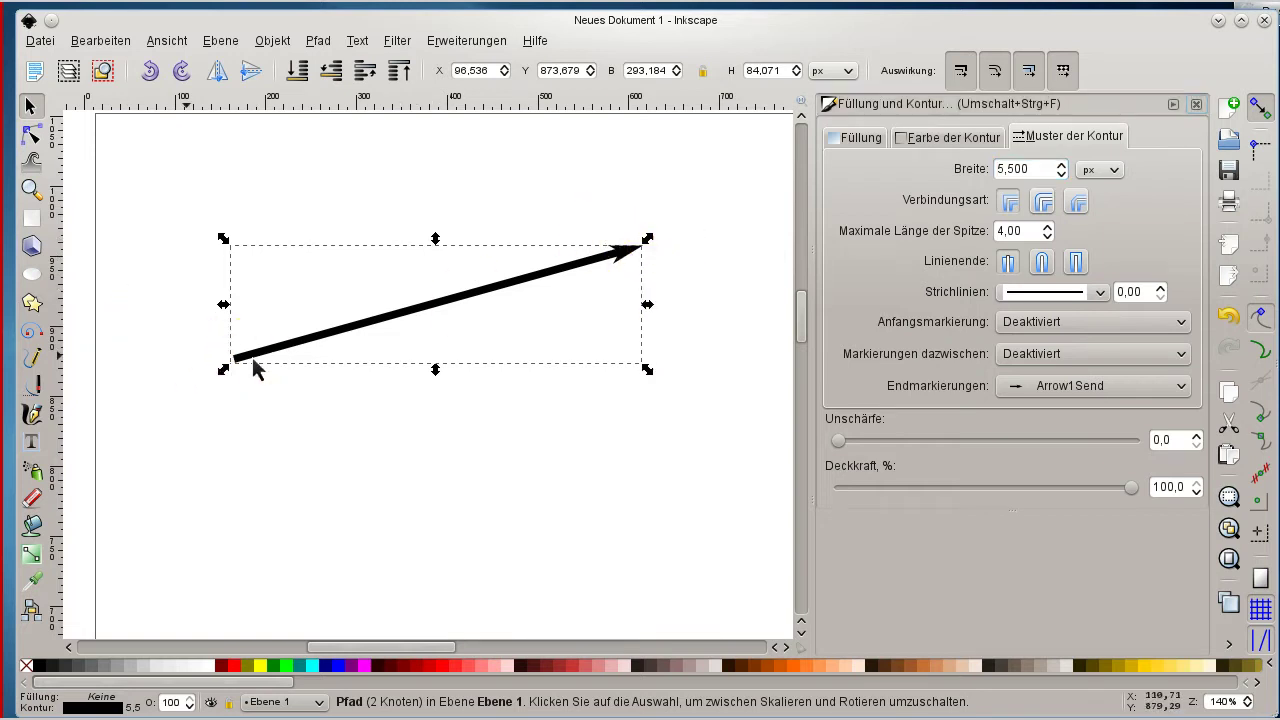
left_click(1040, 333)
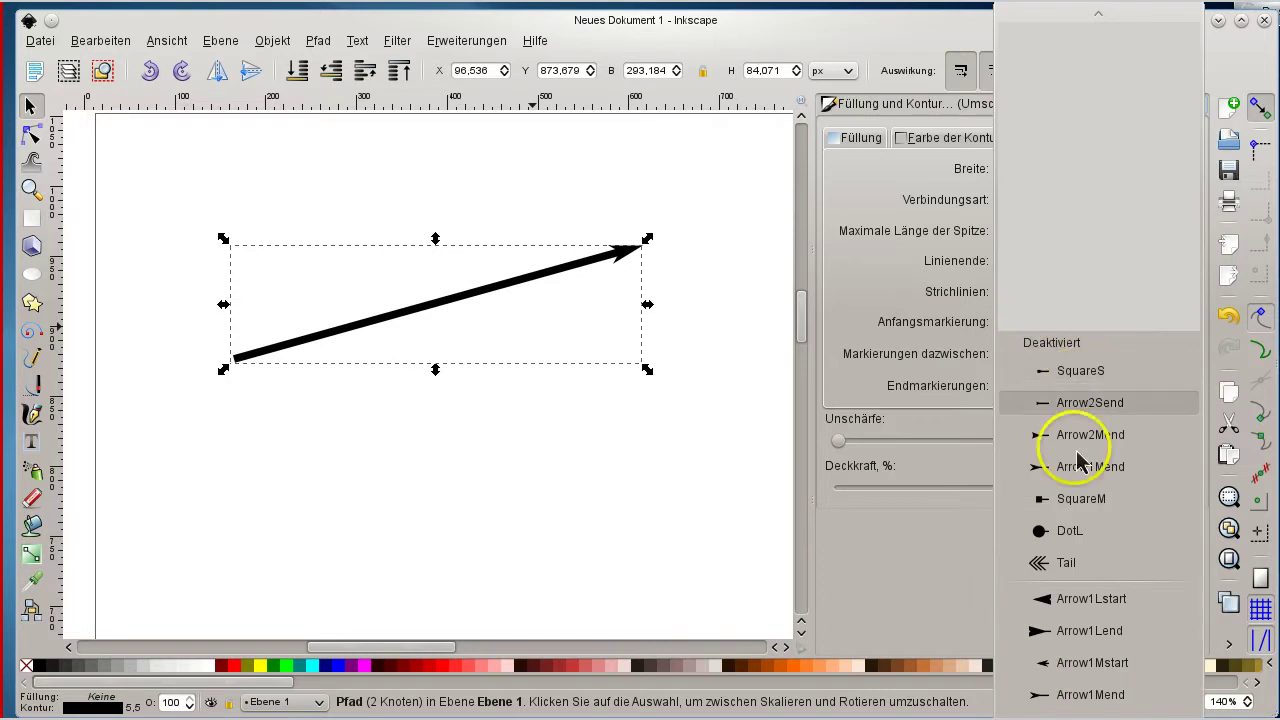
left_click(1085, 403)
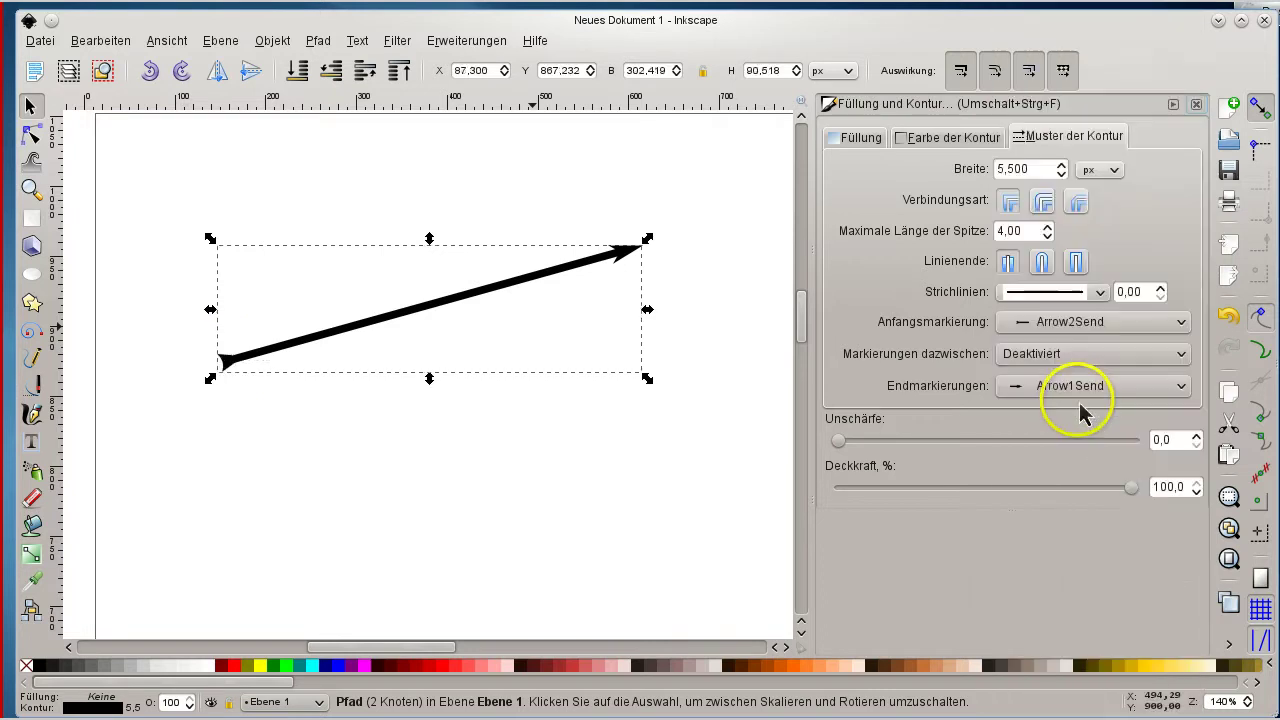
left_click(280, 362)
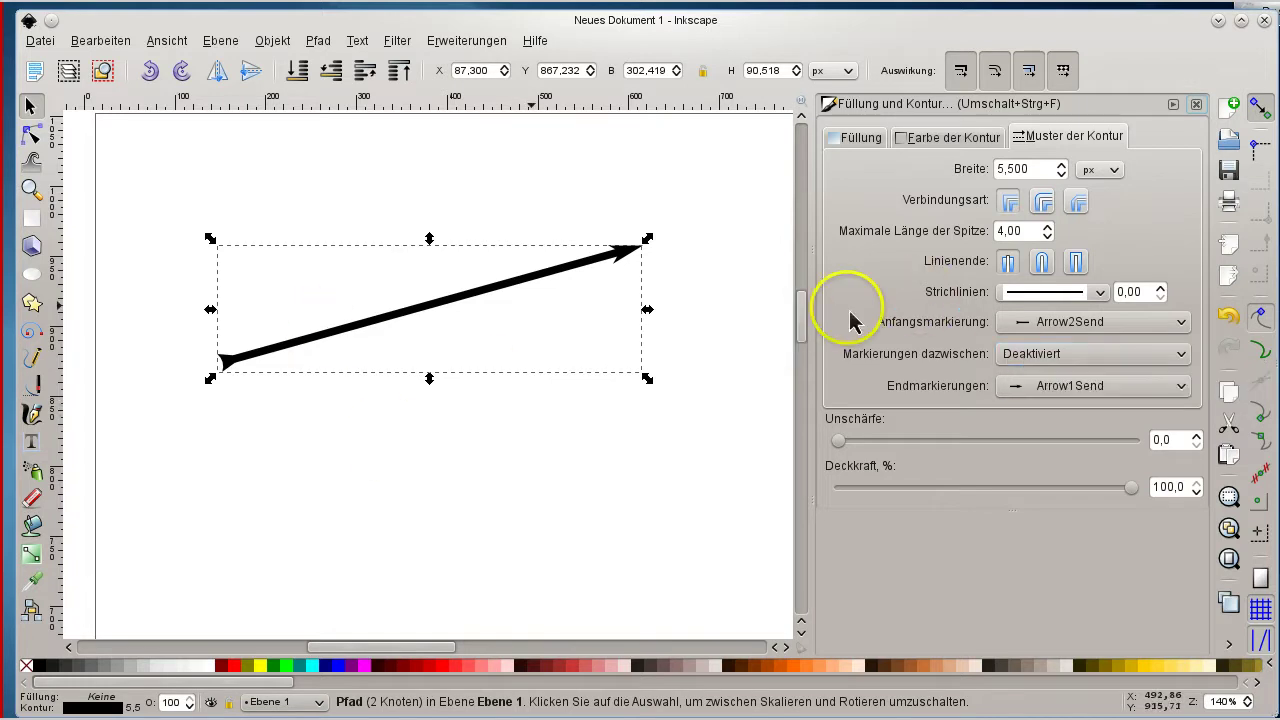
- Try SquareS as the mid marker of the solid arrow line, and deactivate its mid markers again
left_click(1066, 354)
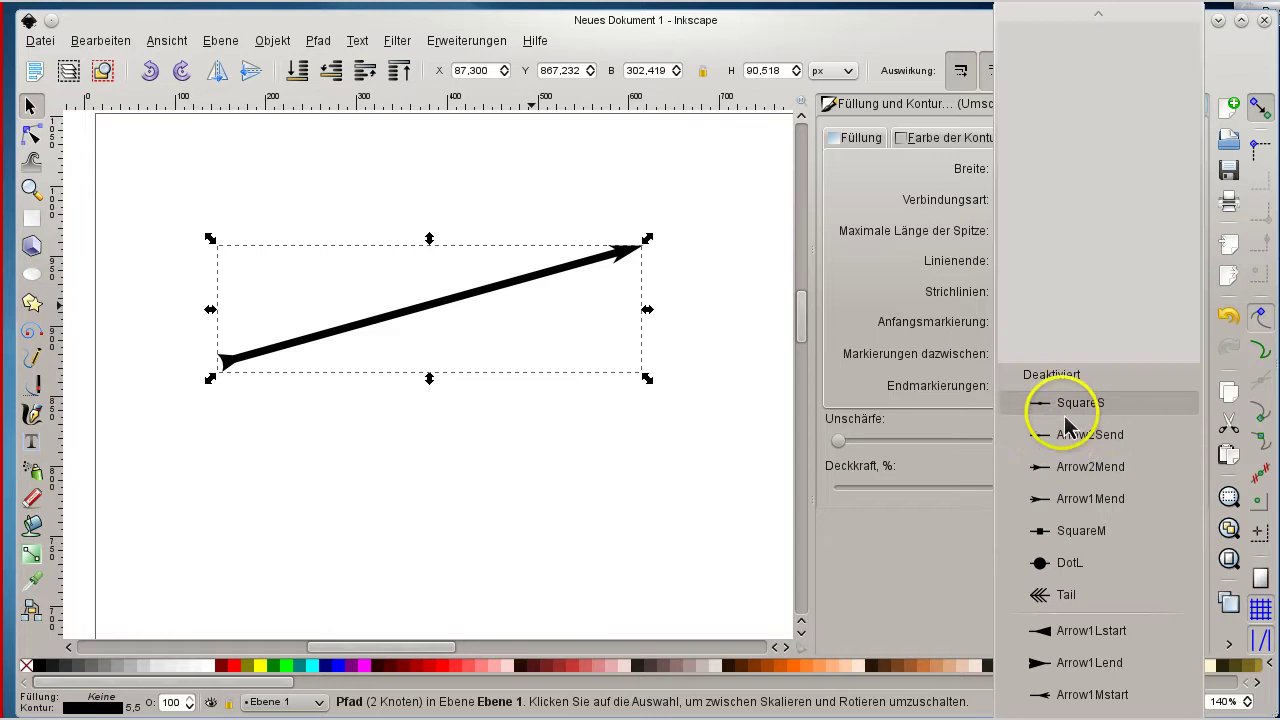
left_click(1066, 408)
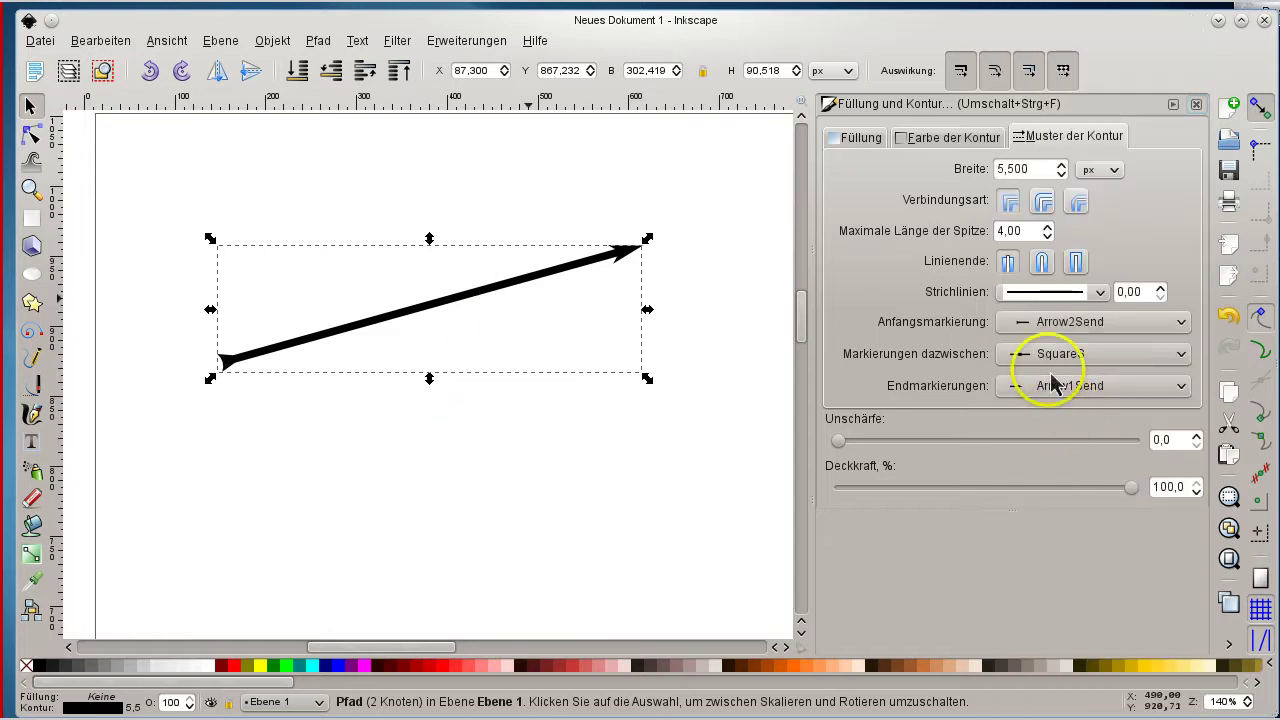
left_click(1055, 358)
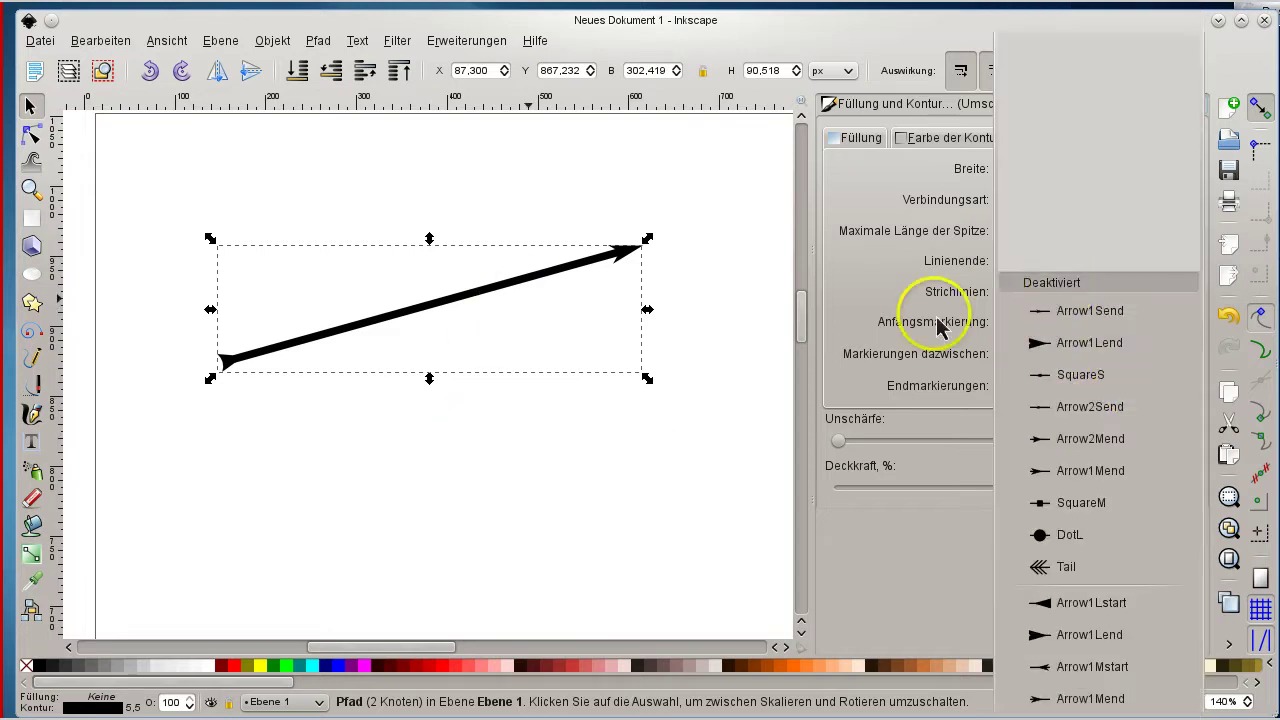
left_click(1051, 282)
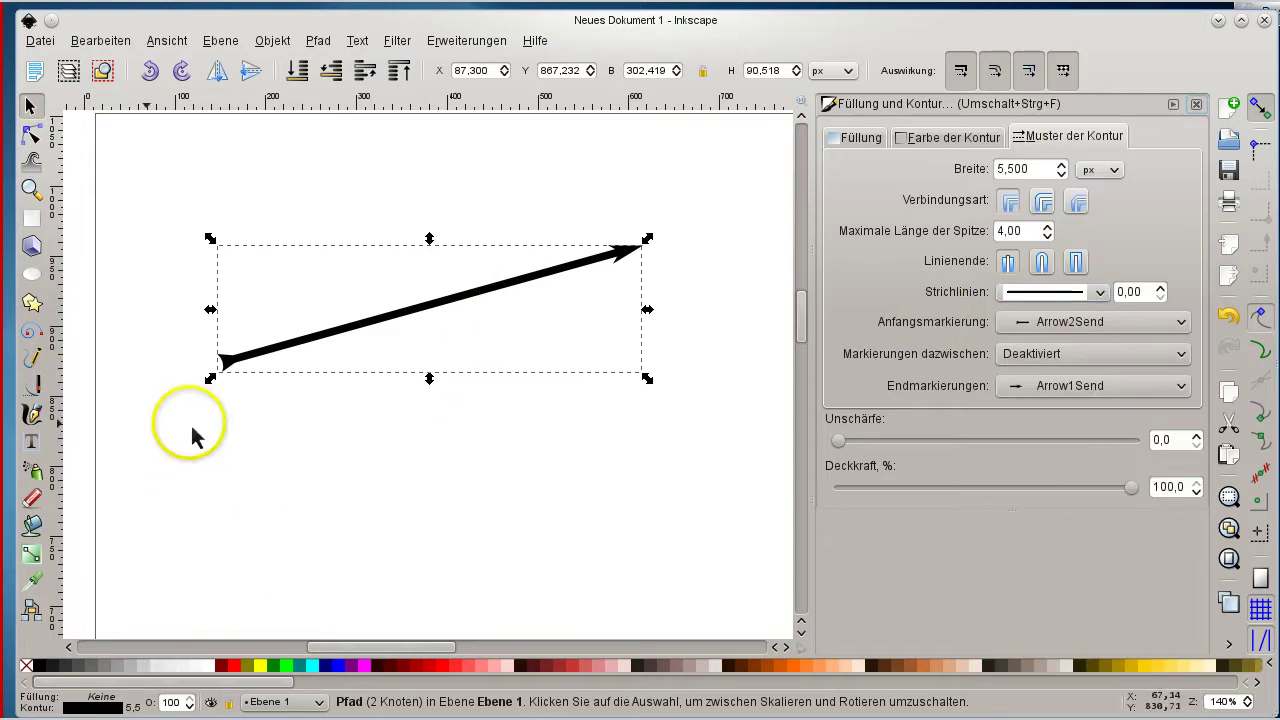
- Draw an open four-node path of straight segments below the thick arrow line, rising steeply at its end
left_click(33, 386)
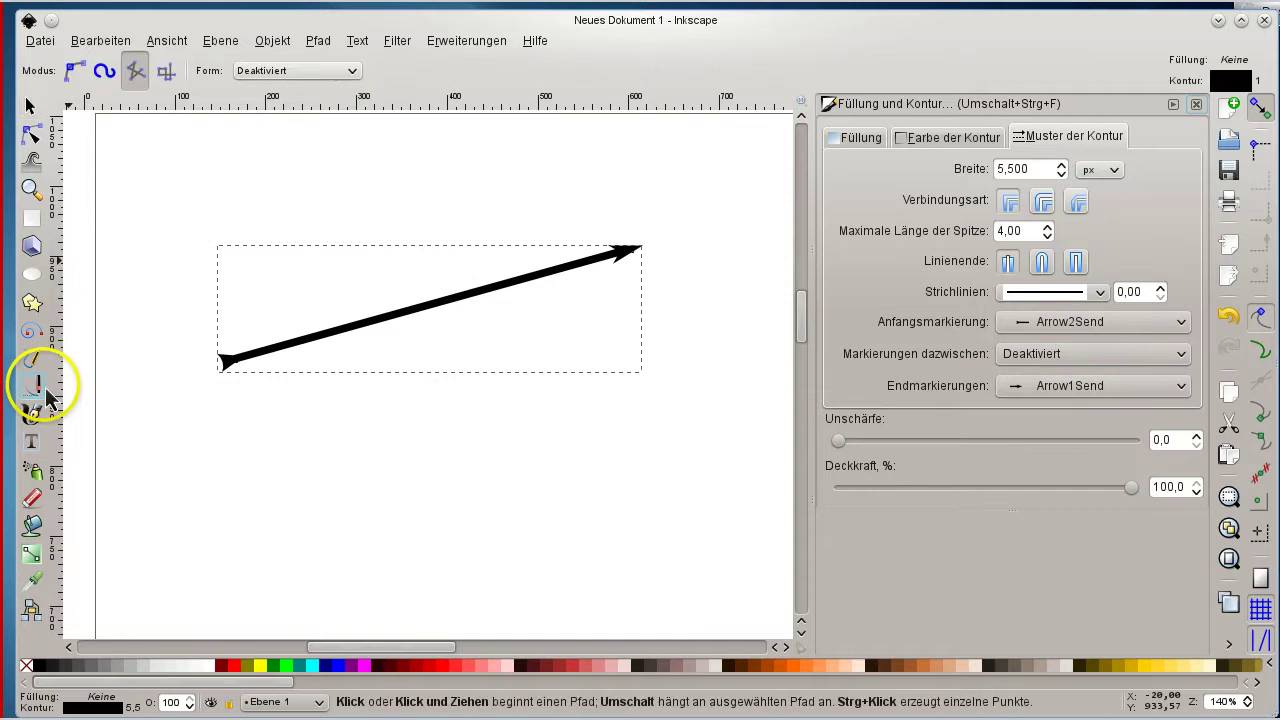
left_click(296, 518)
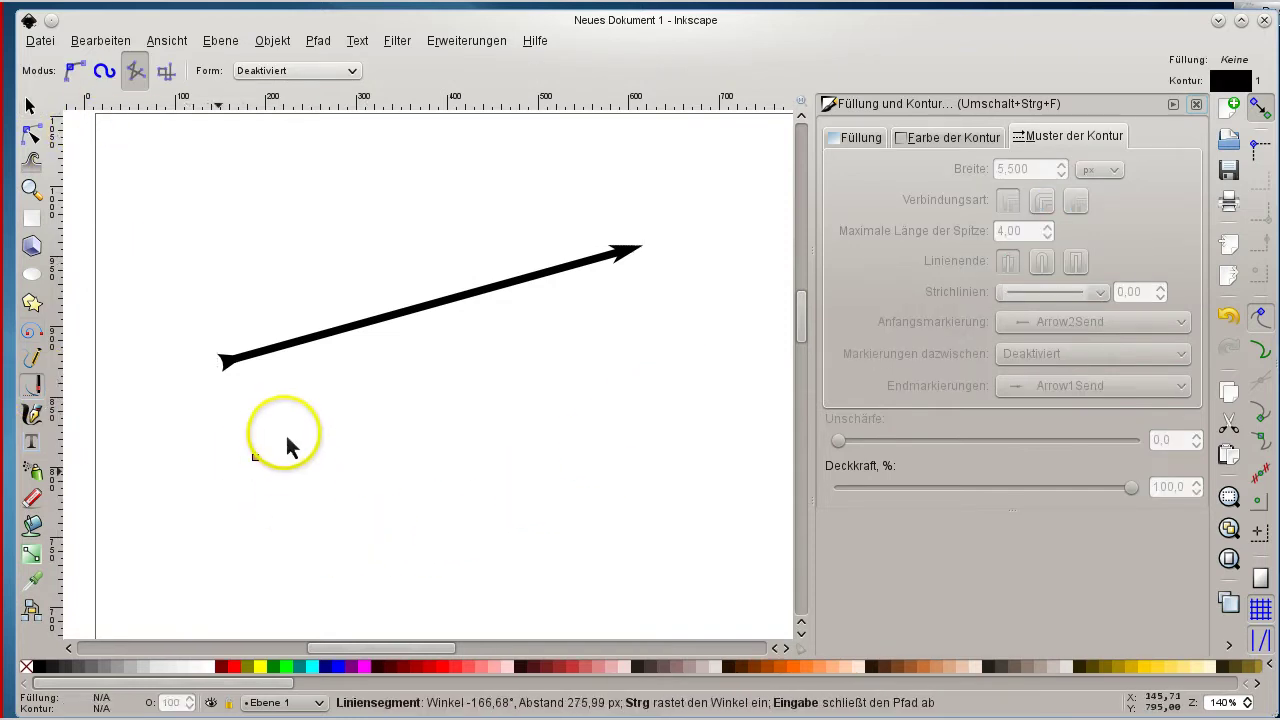
left_click(535, 483)
left_click(676, 381)
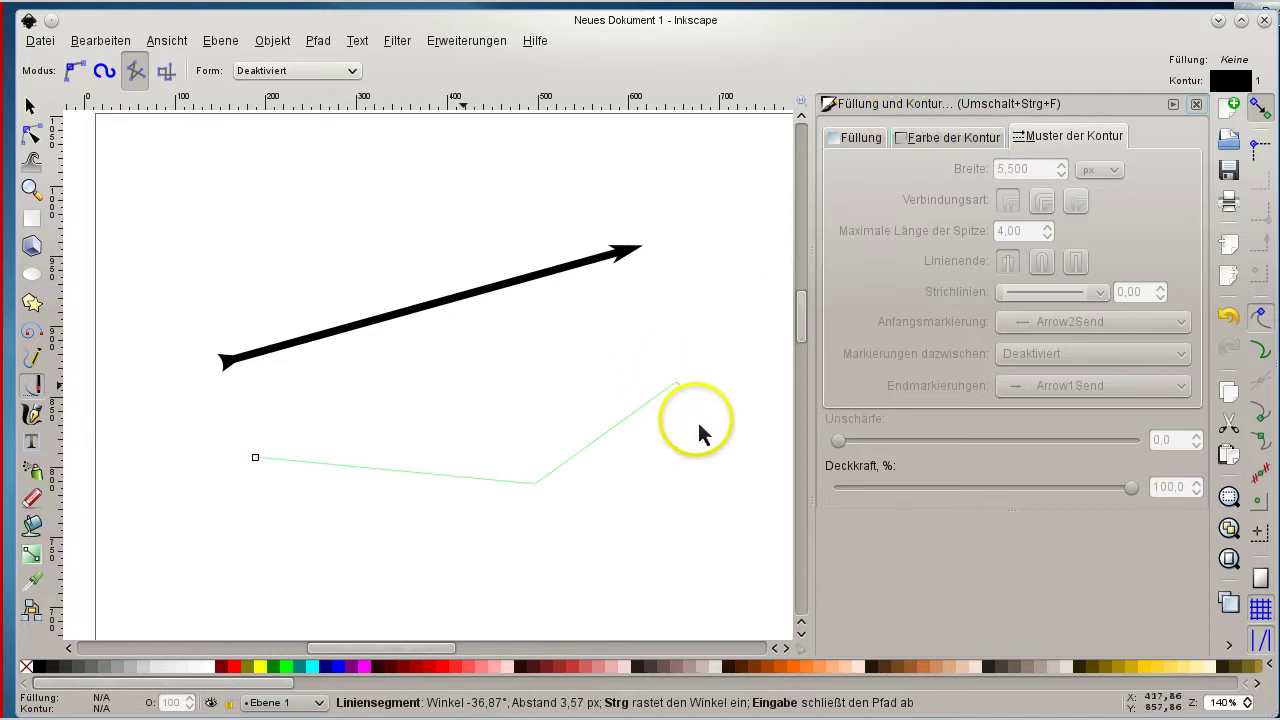
double_click(698, 333)
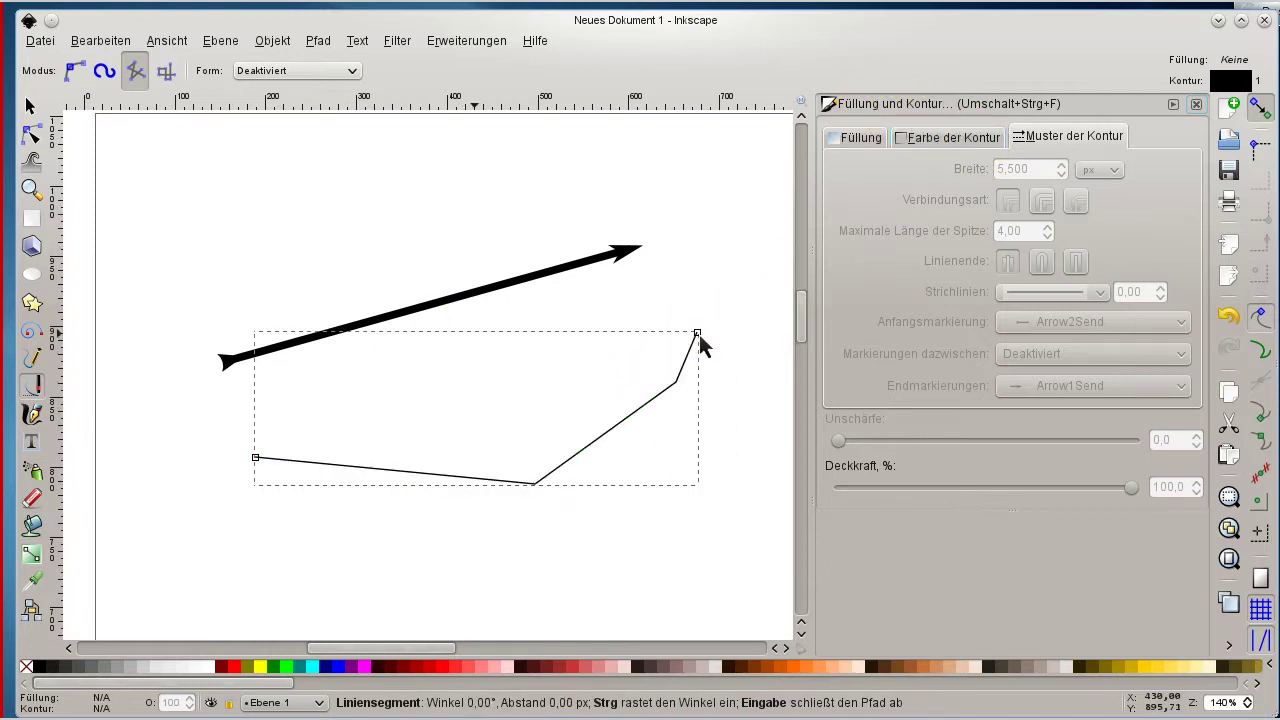
- Set the mid marker of the new four-node path to SquareM and deselect the path
left_click(30, 134)
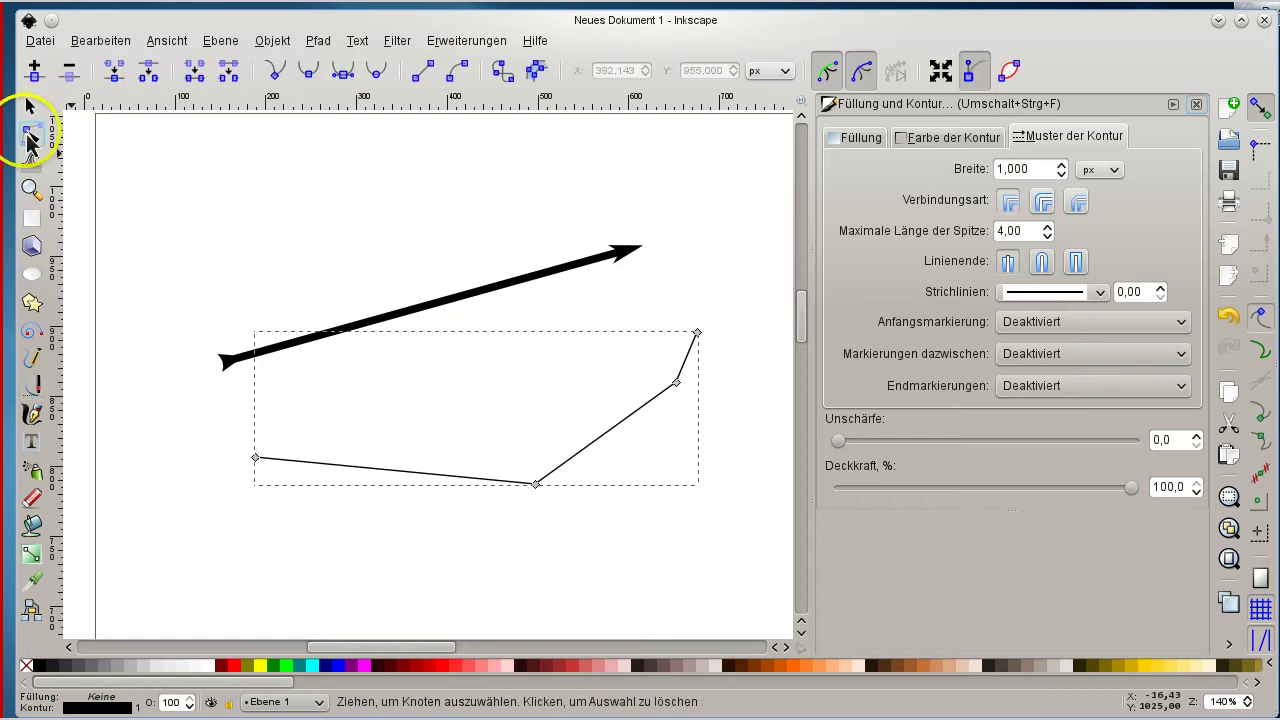
left_click(1020, 360)
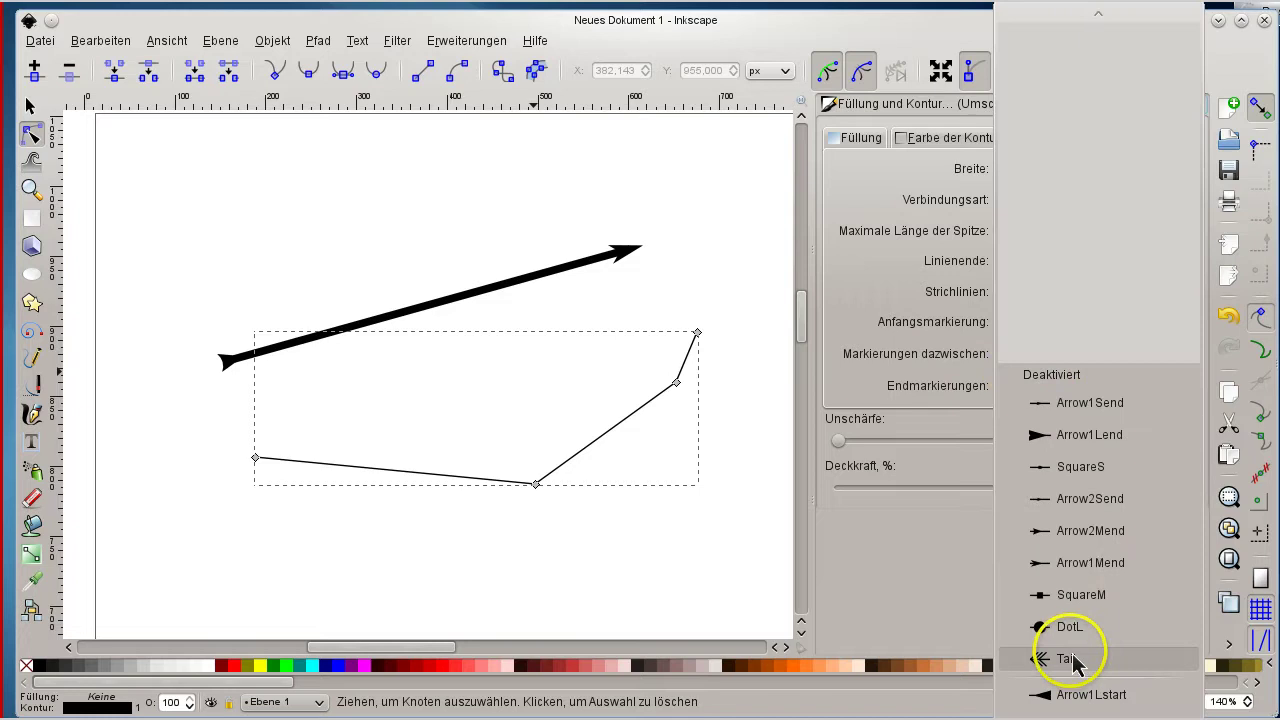
left_click(1078, 604)
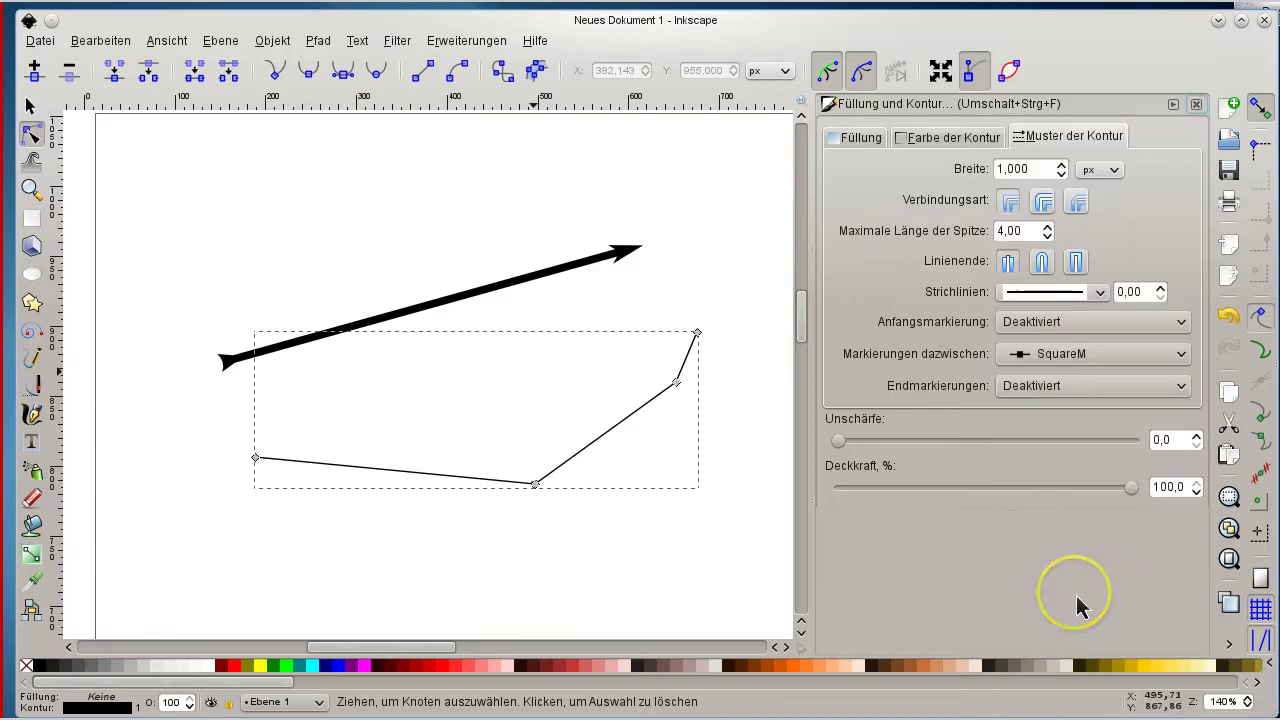
left_click(595, 558)
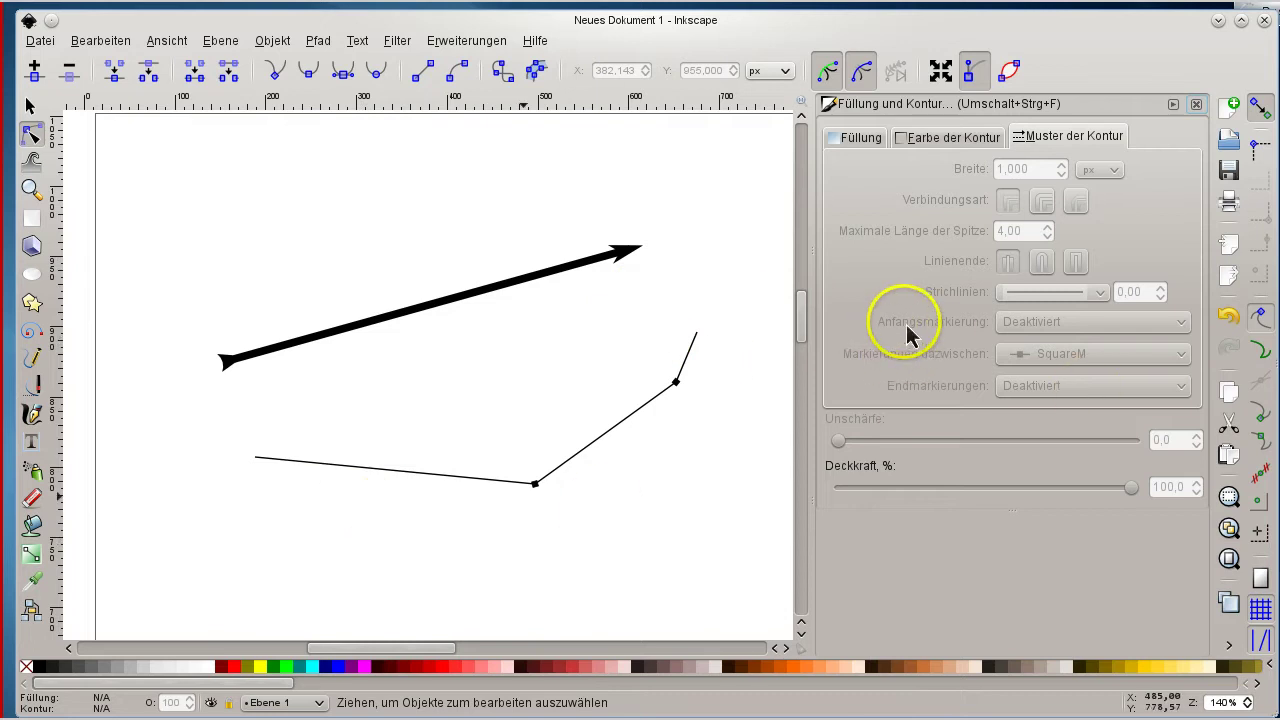
- Set both the start marker and the end marker of the thin four-node path to Tail
left_click(690, 366)
left_click(1034, 322)
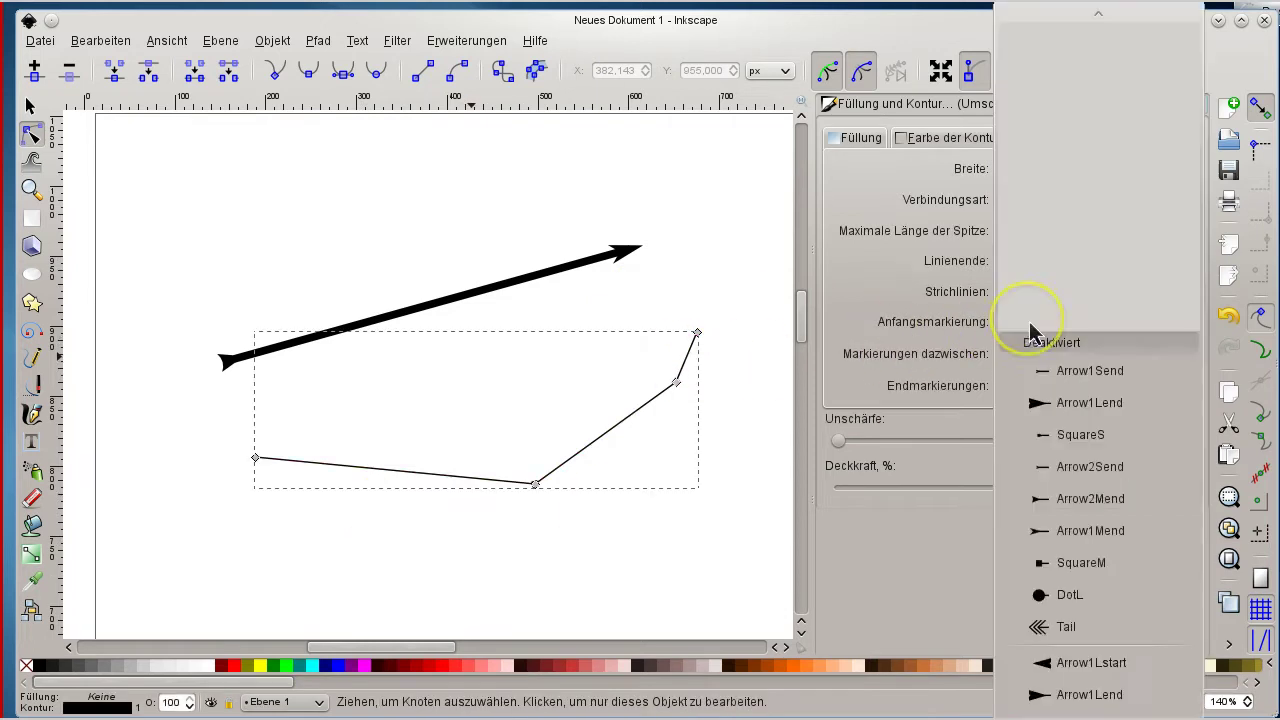
left_click(1045, 626)
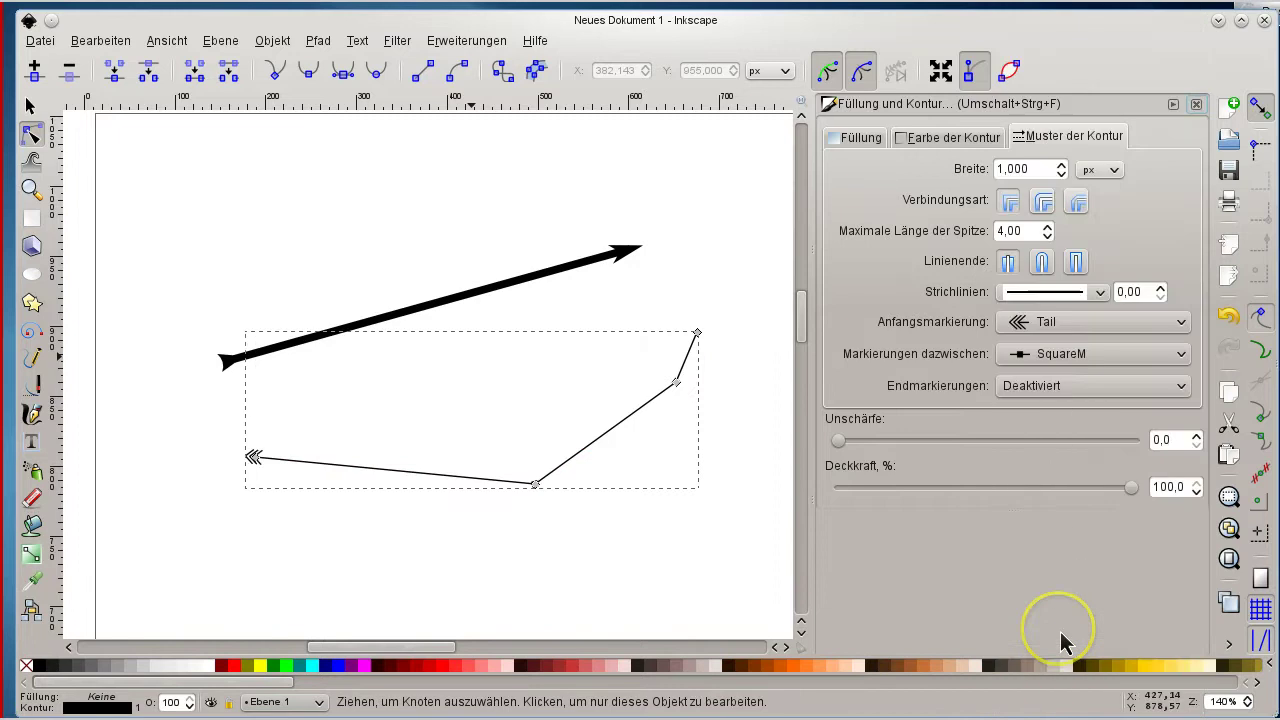
left_click(697, 333)
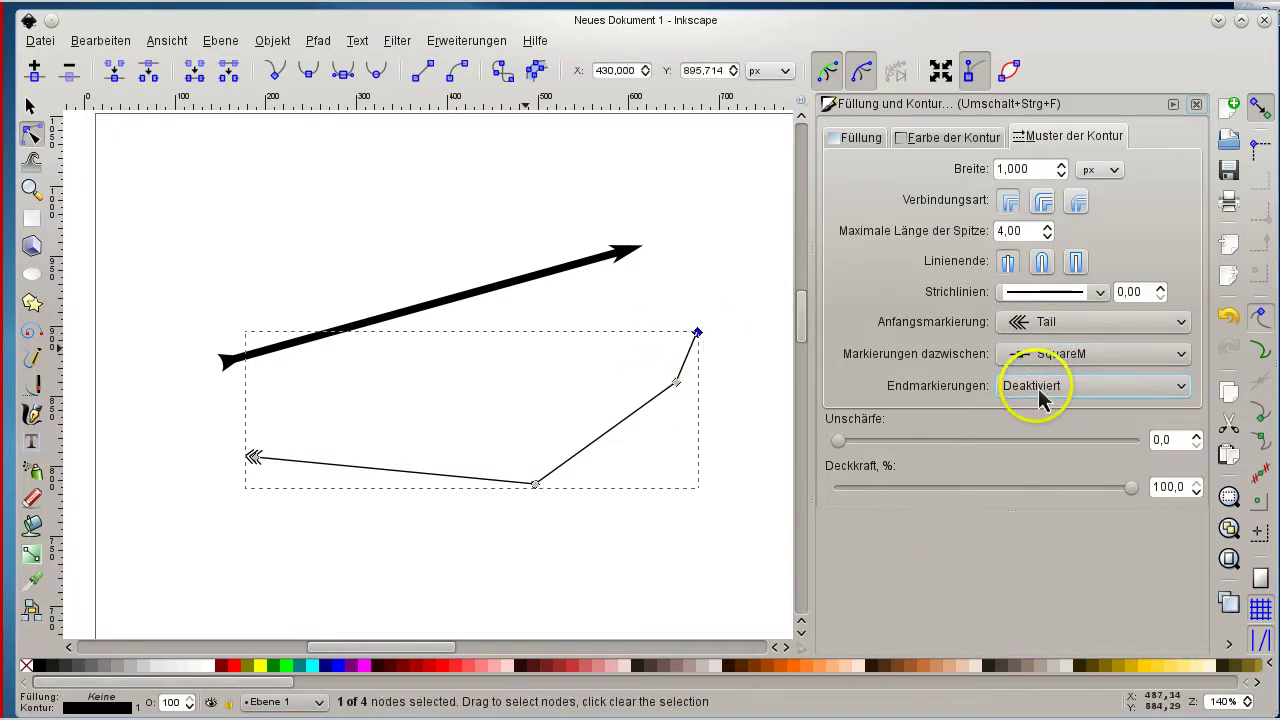
left_click(1038, 390)
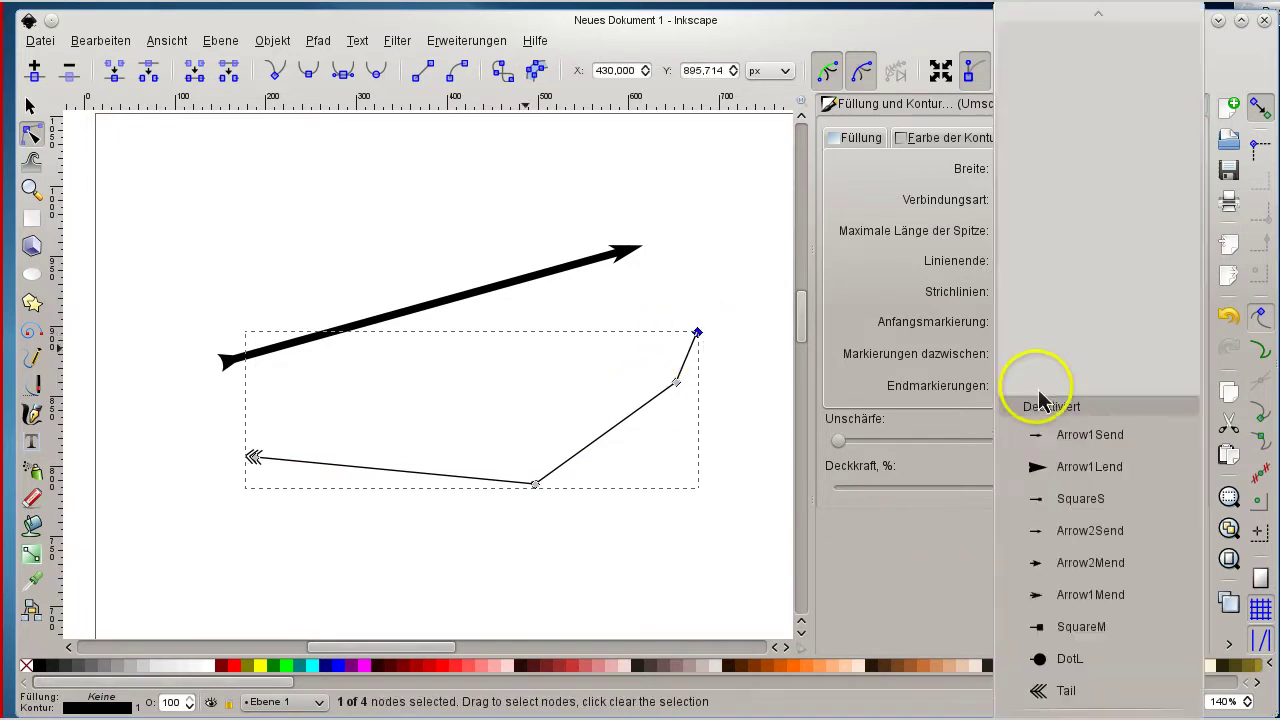
left_click(1130, 677)
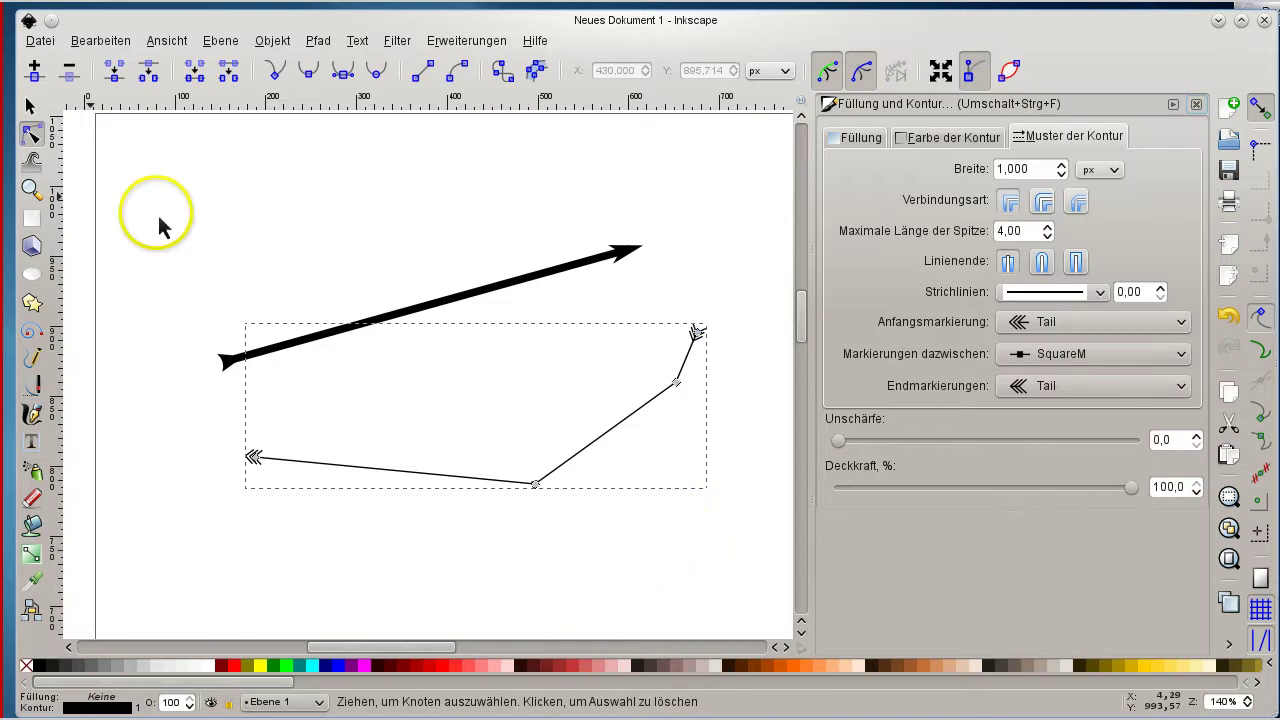
left_click(36, 110)
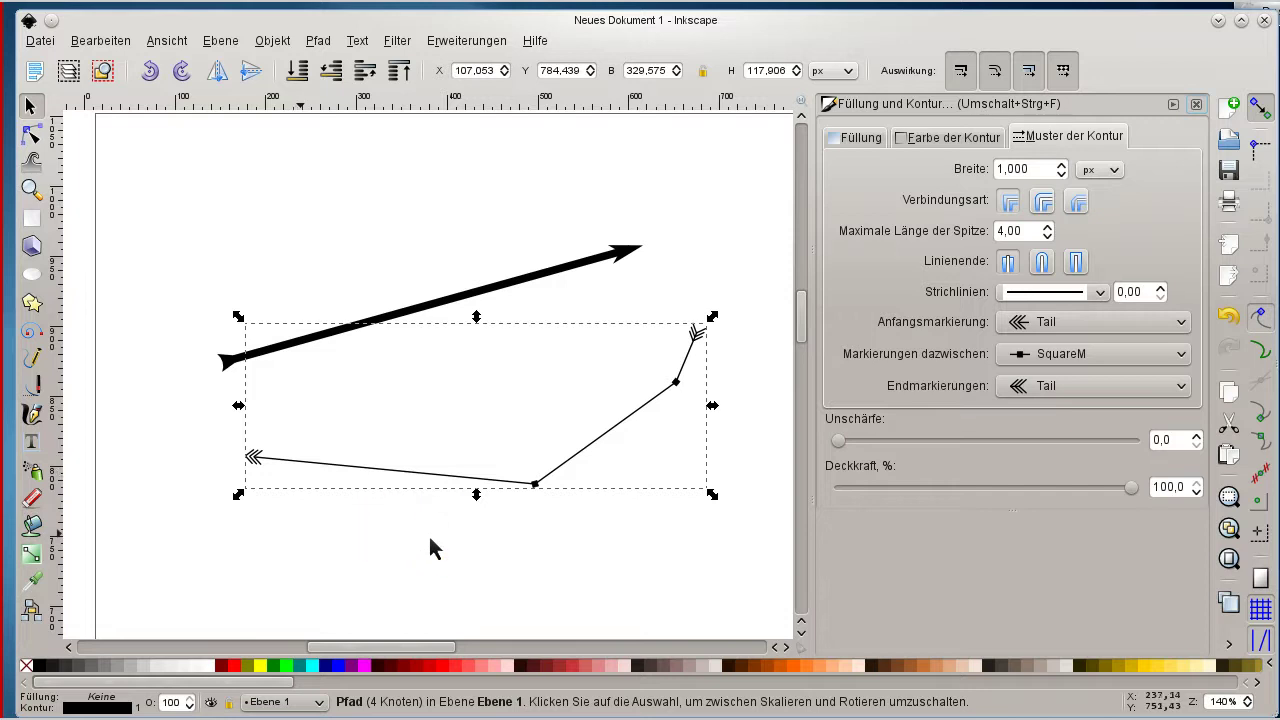
- Bend the thick arrow line upward near its start, undoing a first try, and select the curved segment to show its node handles
left_click(35, 388)
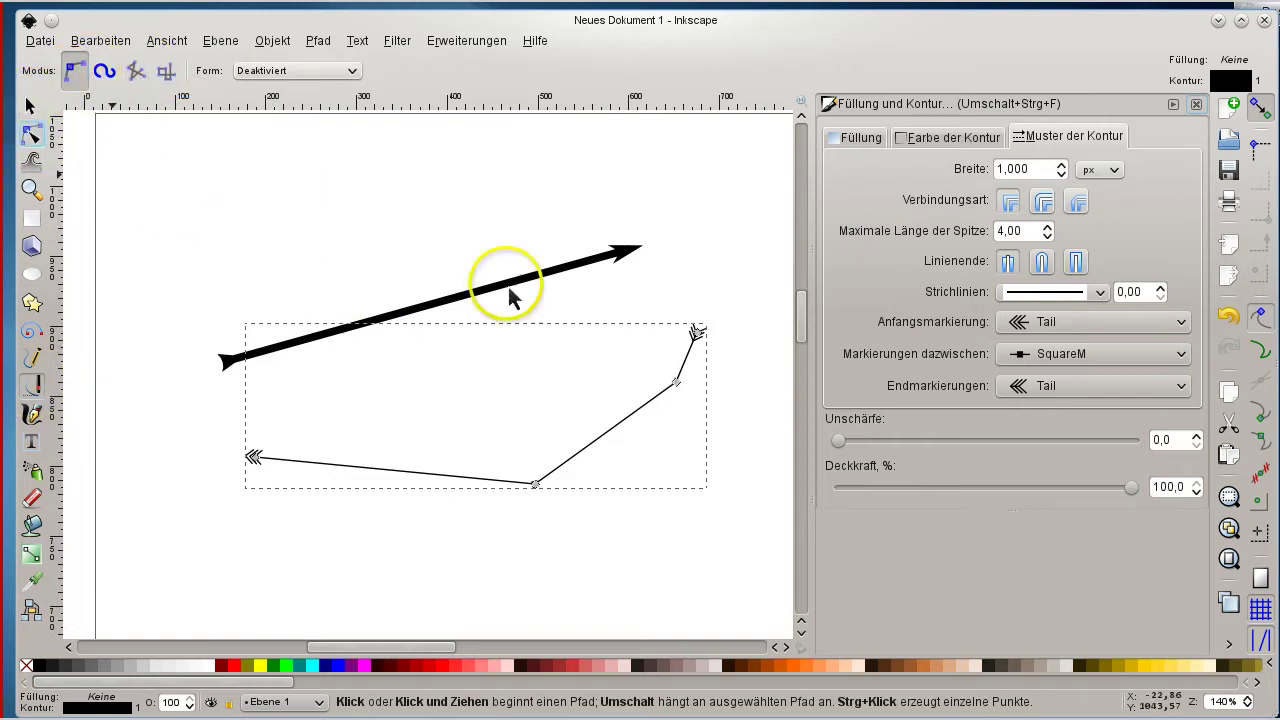
key("n")
left_click(458, 300)
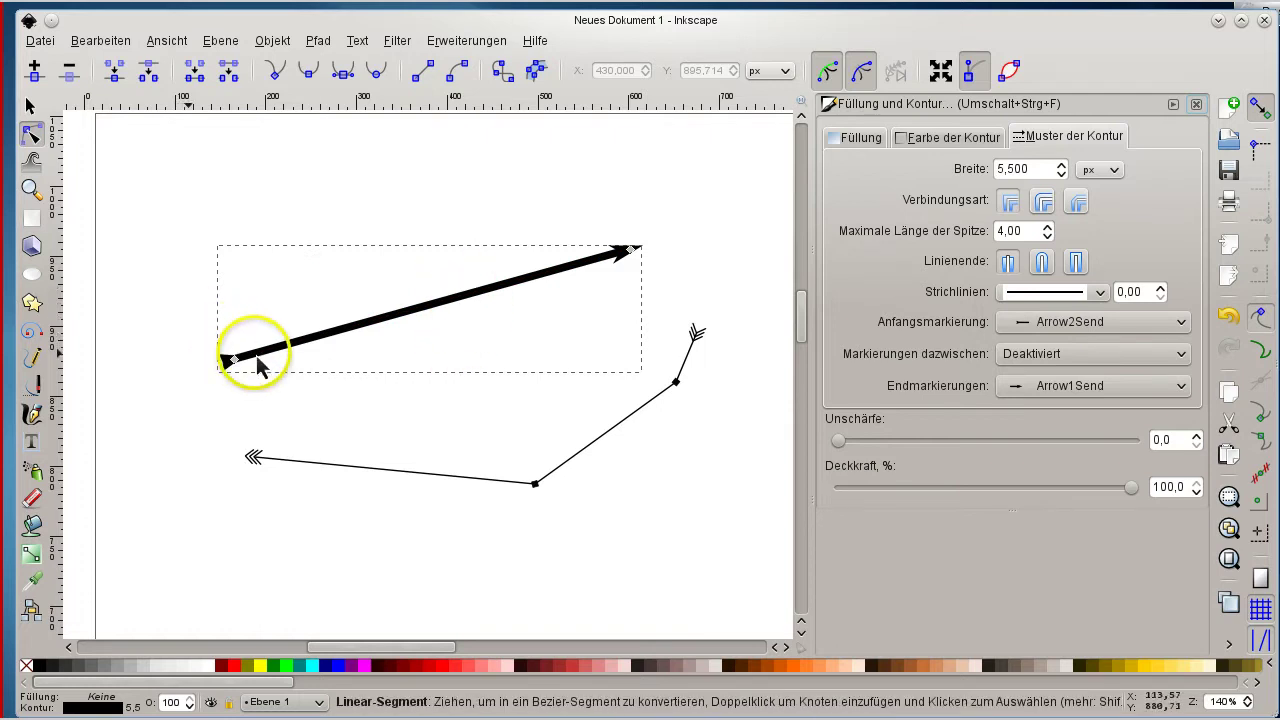
left_click_drag(258, 358, 321, 318)
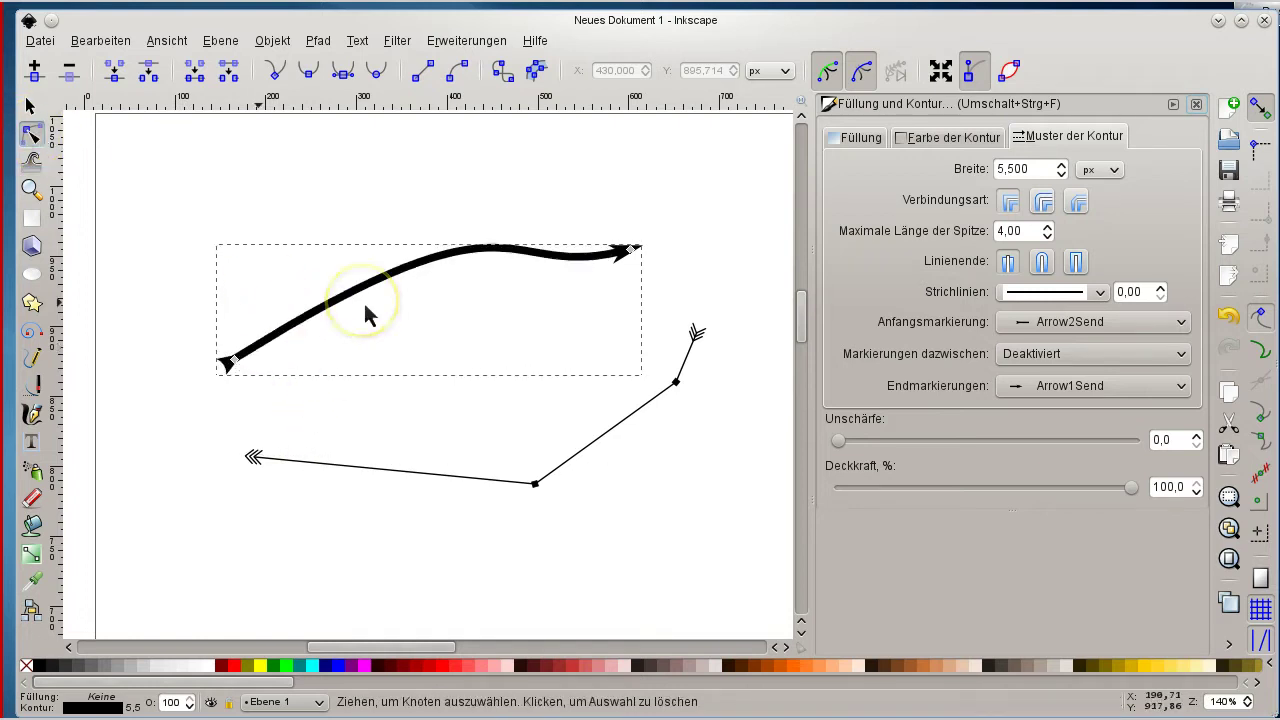
key("ctrl+z")
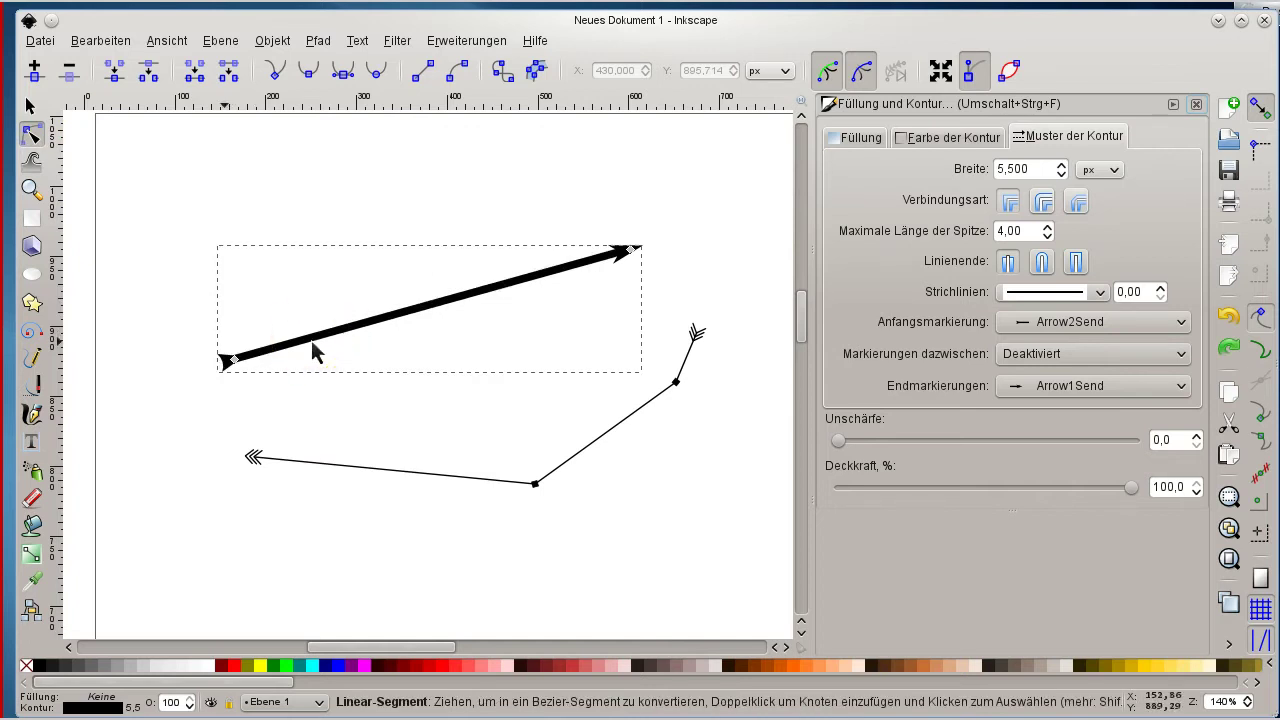
left_click_drag(313, 340, 314, 289)
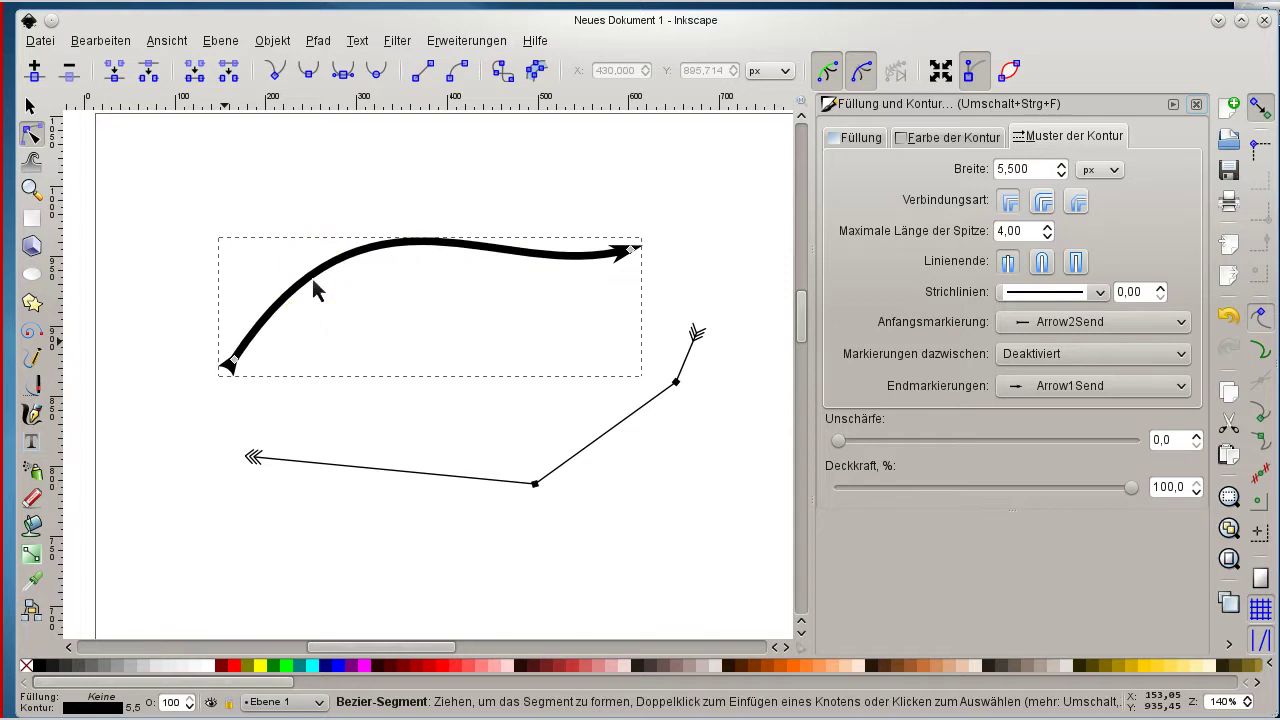
left_click(314, 282)
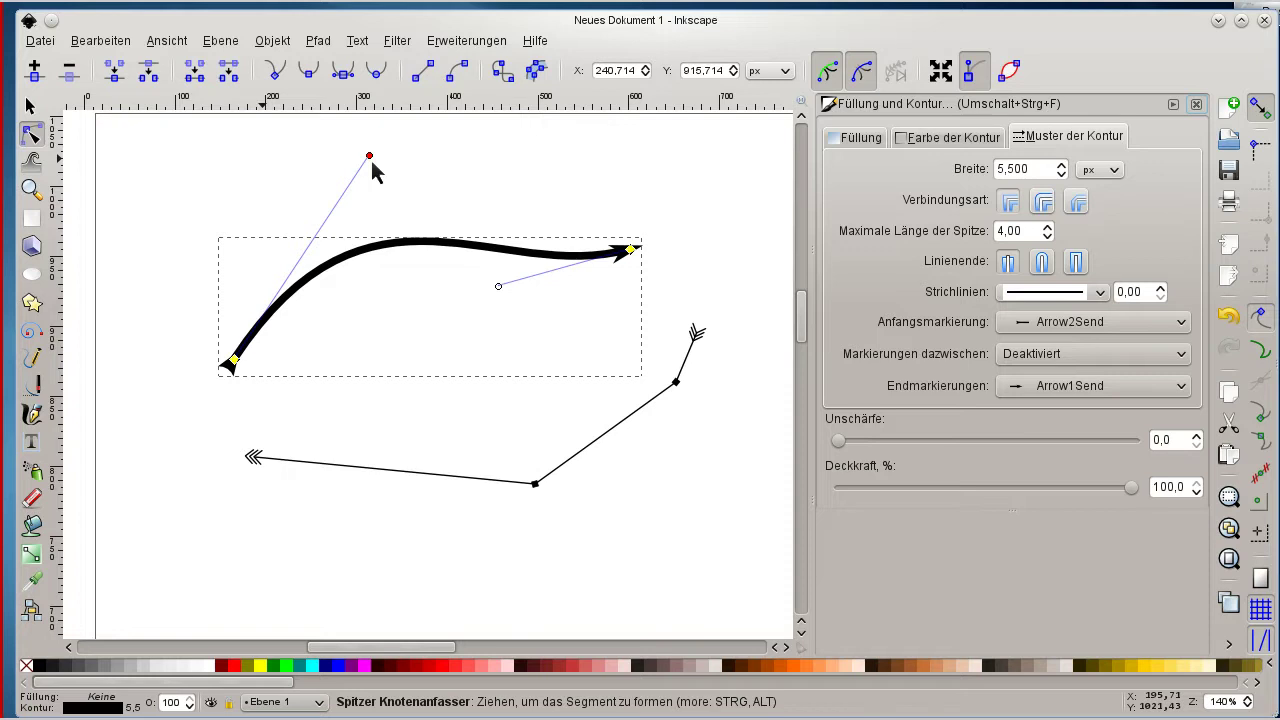
- Reshape the thick arrow into an arch, moving the start node's handle straight above its node and the end node's handle just above its own
left_click_drag(370, 160, 276, 226)
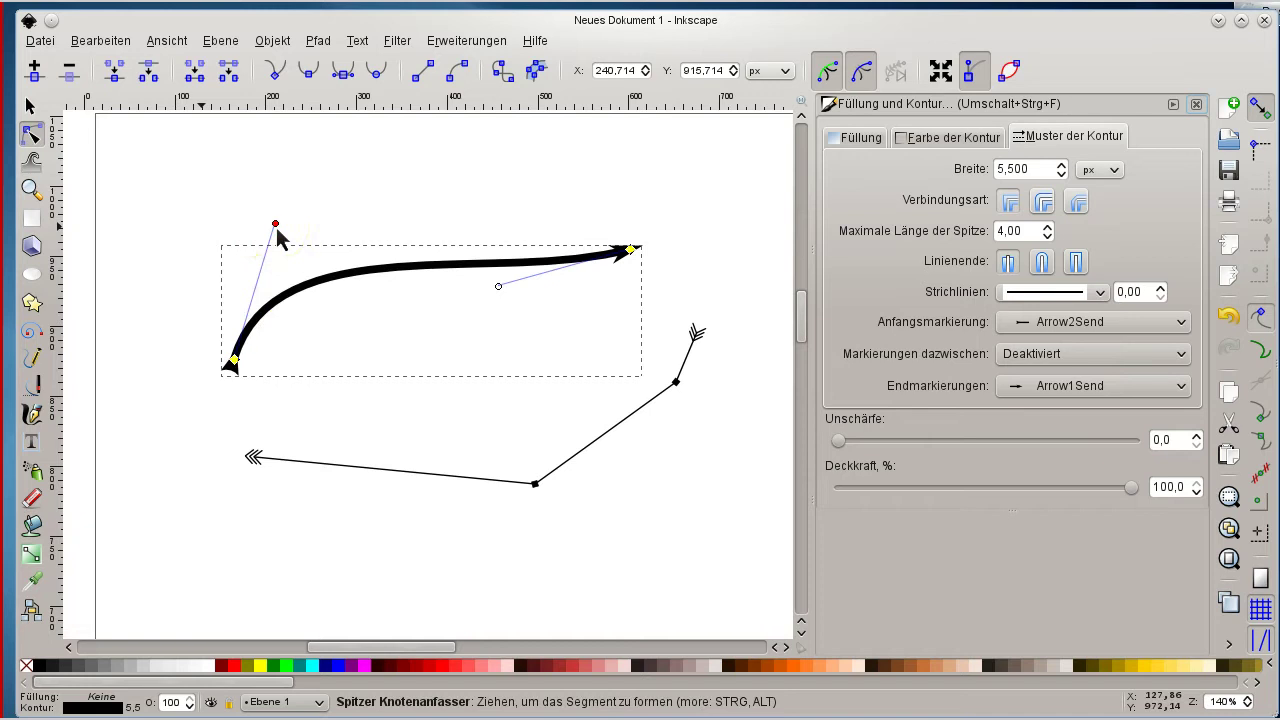
left_click_drag(278, 229, 236, 149)
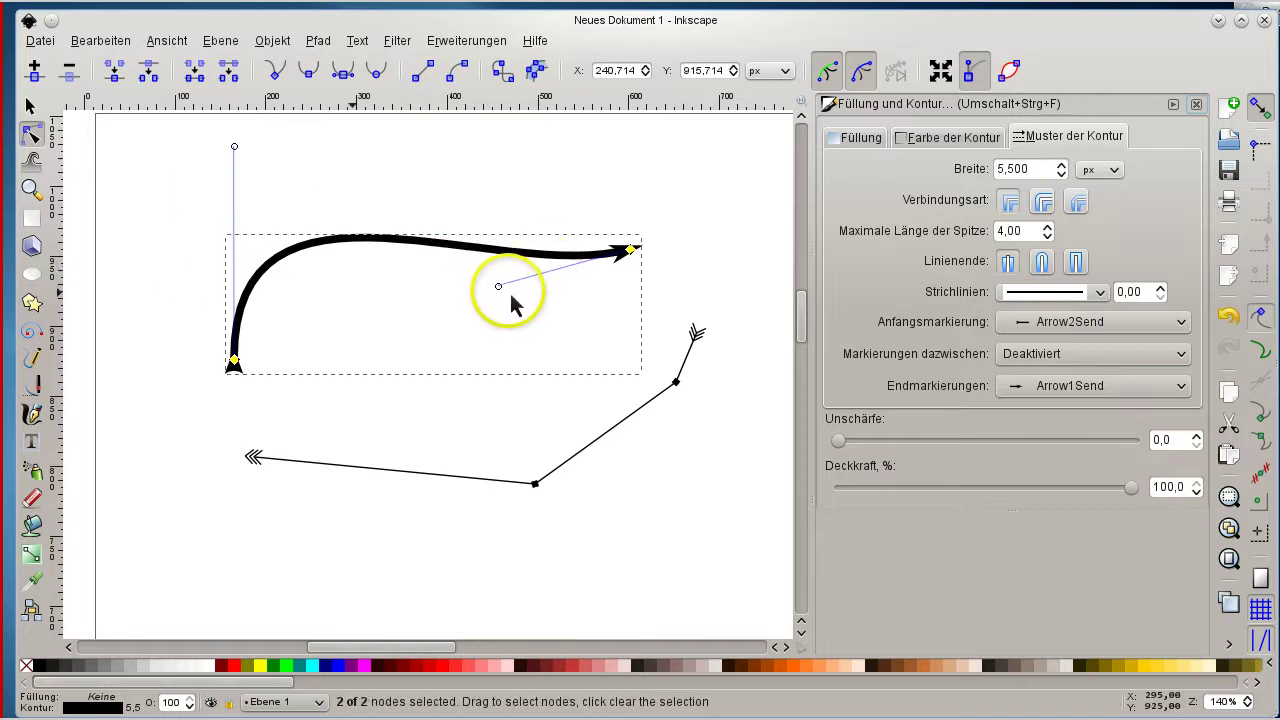
left_click_drag(498, 286, 582, 171)
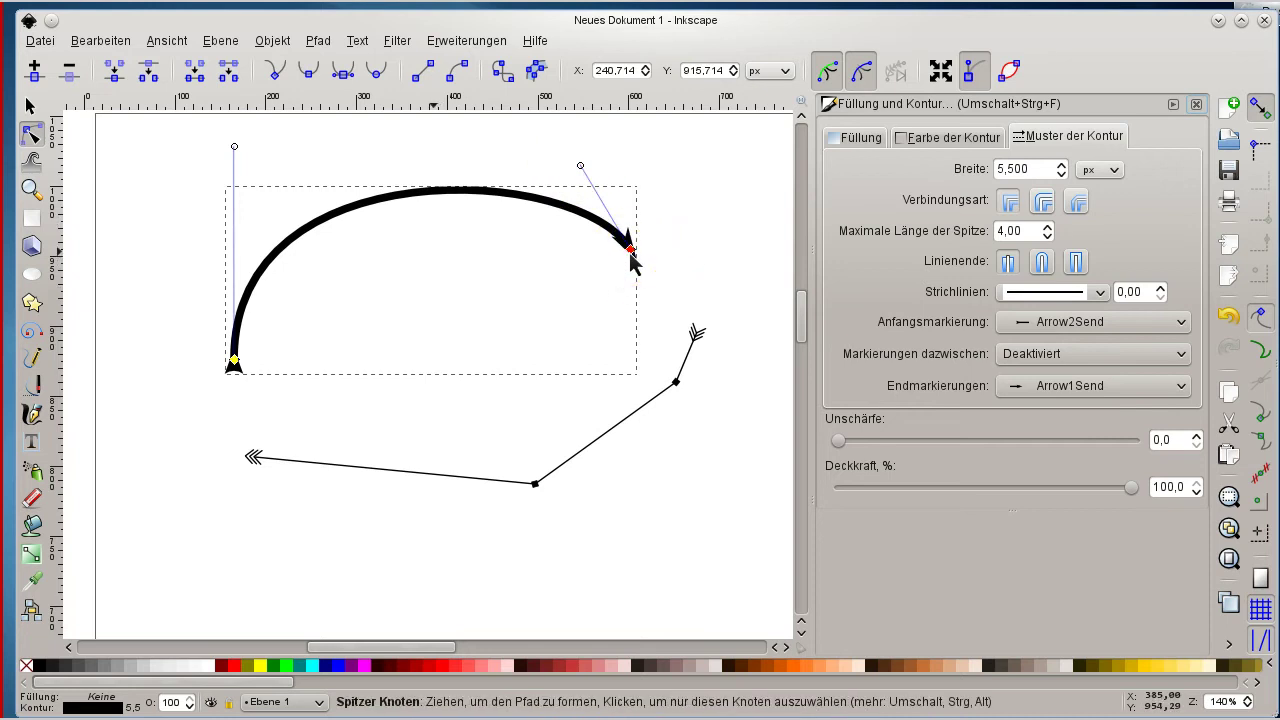
left_click(581, 167)
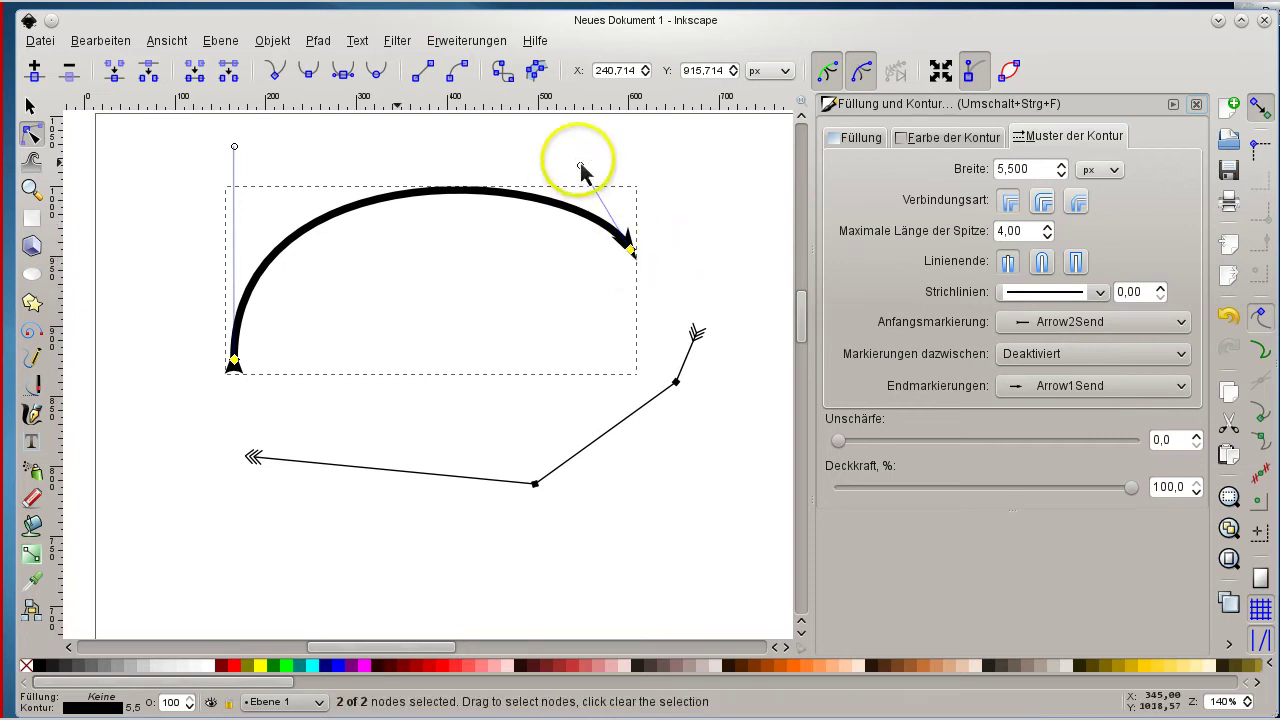
left_click_drag(557, 197, 647, 217)
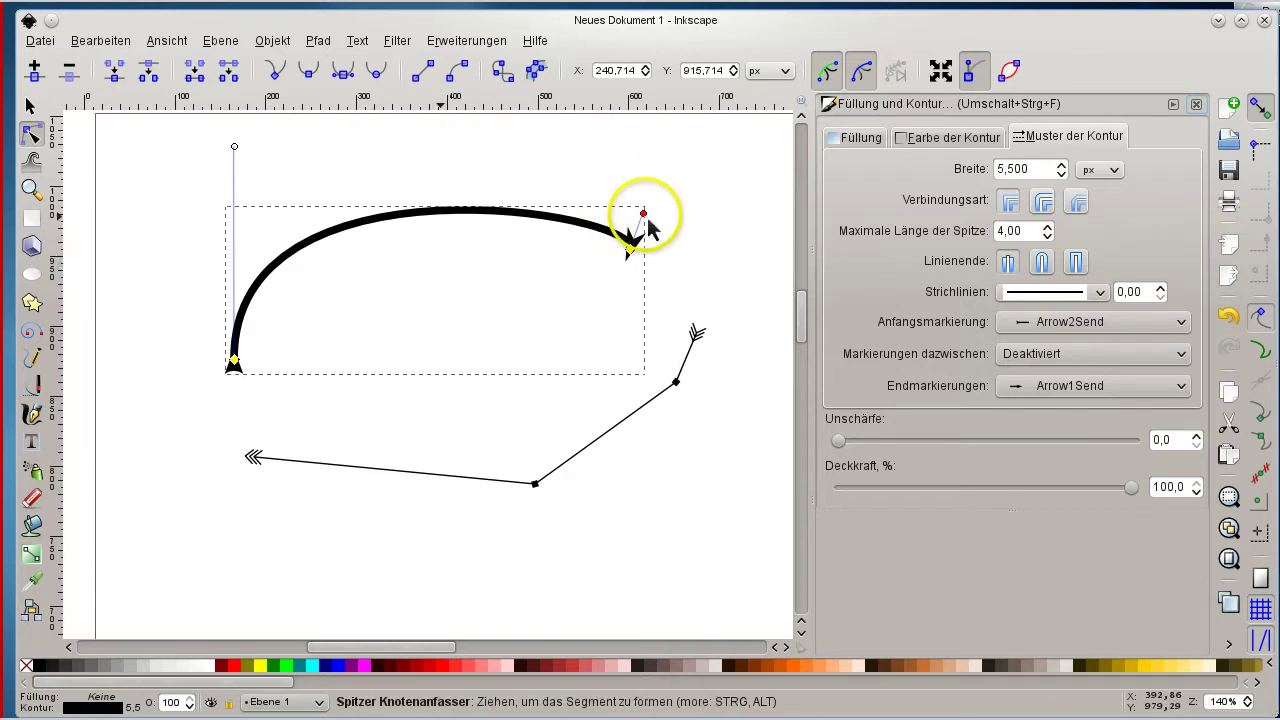
- Flatten the thick arch's end by moving the end node's handle back above the curve, and insert a node just before the arrowhead
left_click_drag(645, 207, 521, 197)
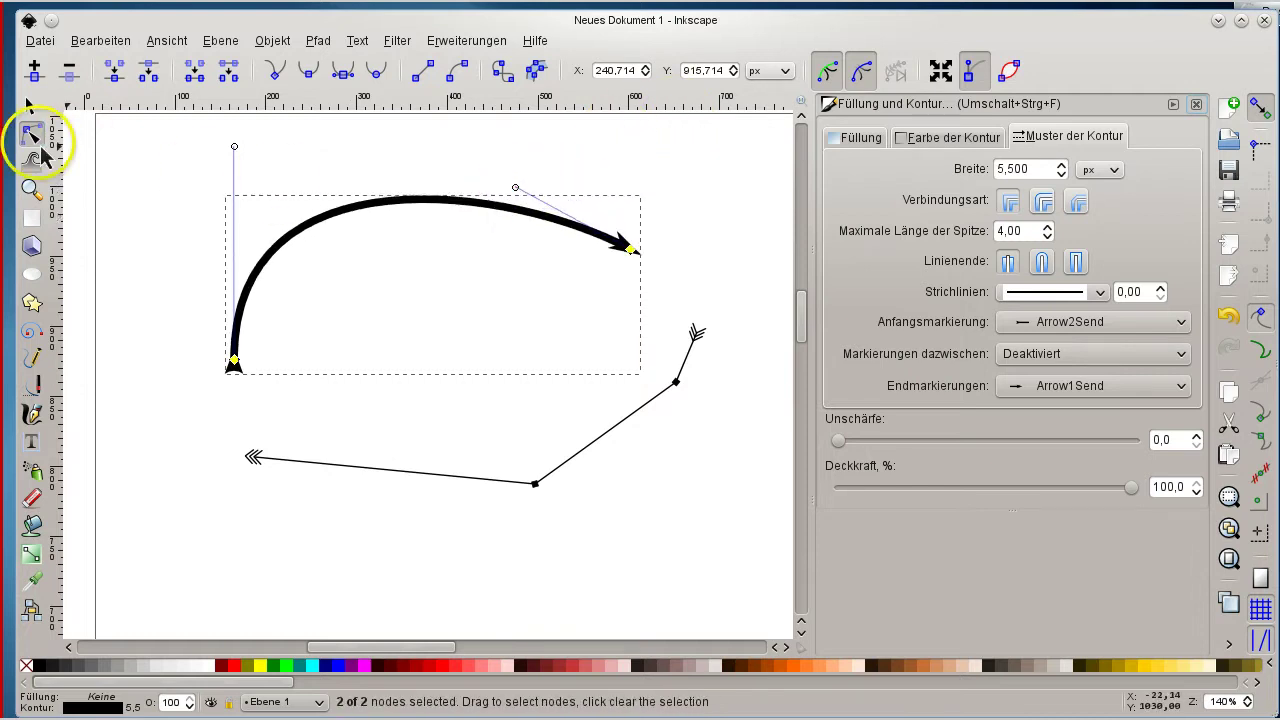
double_click(596, 238)
left_click(580, 412)
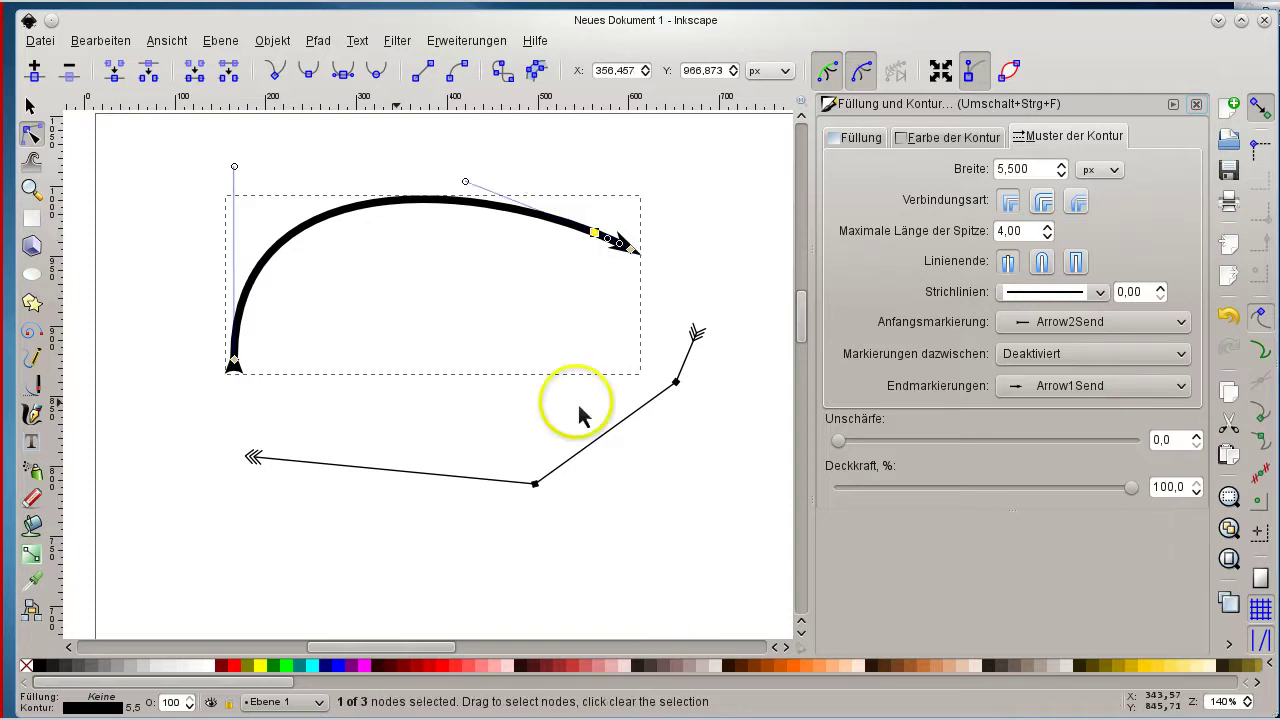
- Turn the arrow tip downward by moving the end node's handle above its node and the inserted node up to about X 367, Y 984 px
left_click(630, 247)
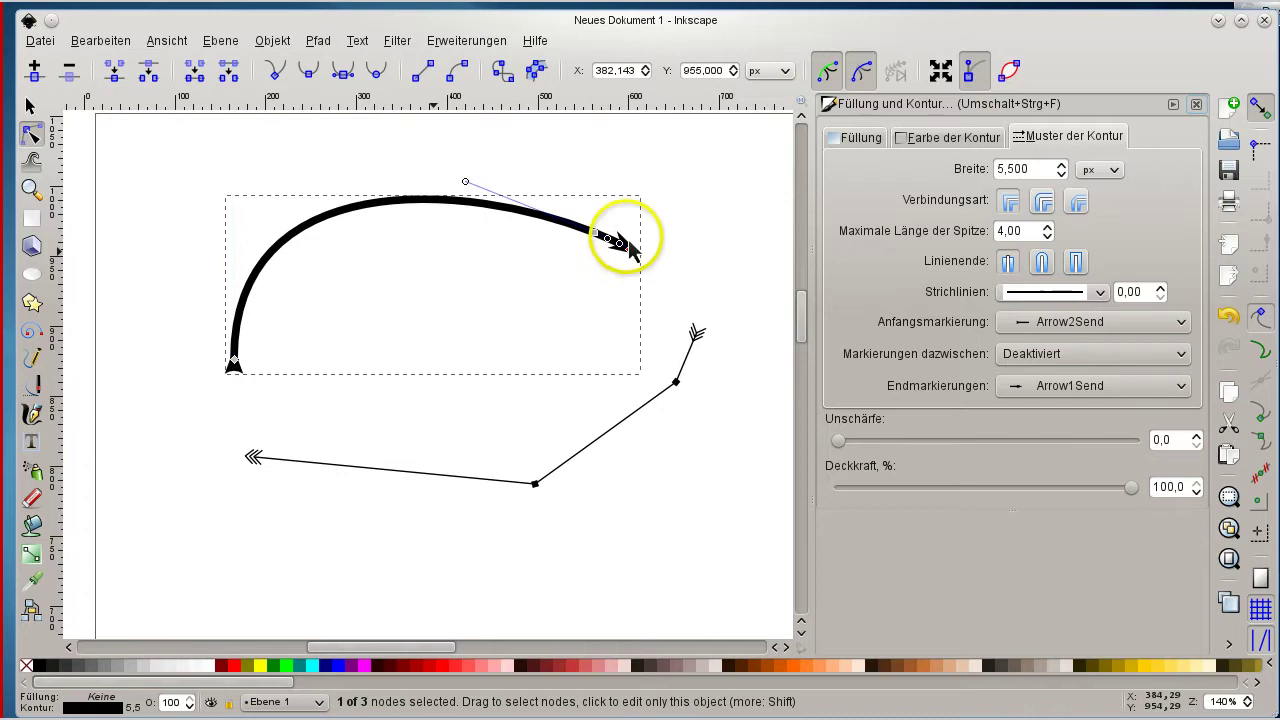
mouse_move(626, 231)
left_mouse_down()
mouse_move(645, 205)
mouse_move(598, 214)
mouse_move(636, 213)
left_mouse_up()
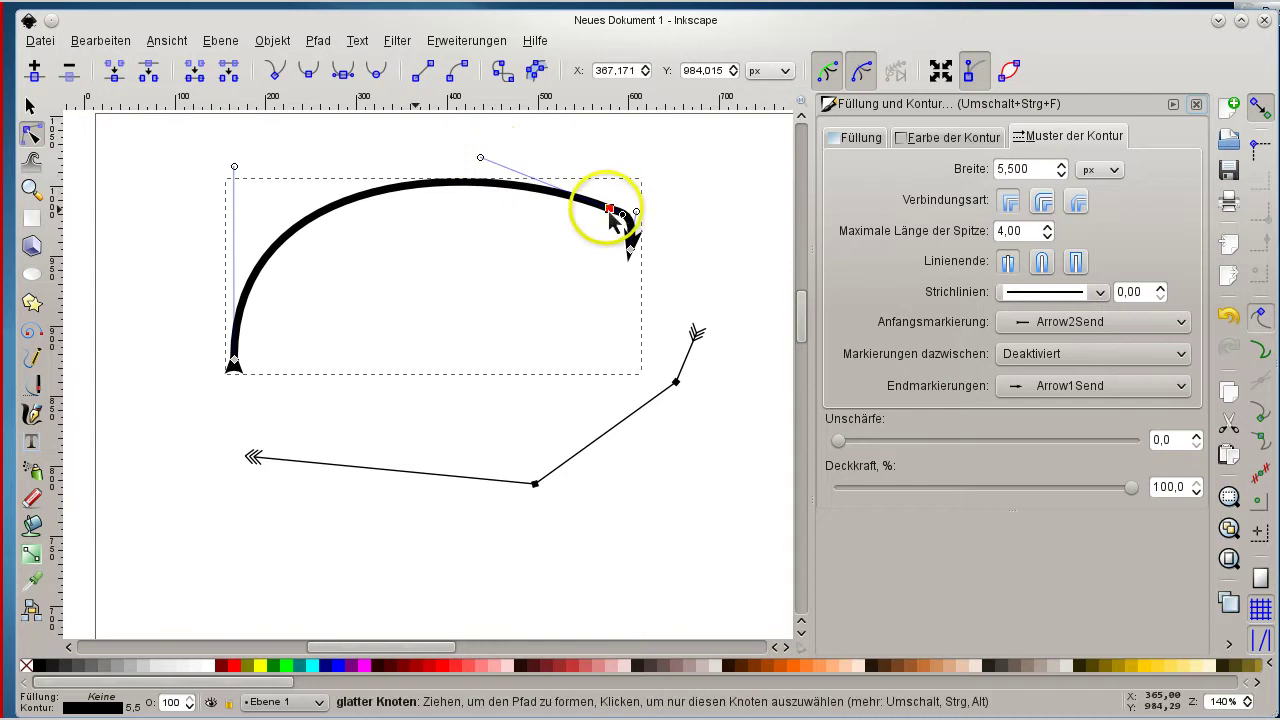
left_click_drag(624, 213, 632, 221)
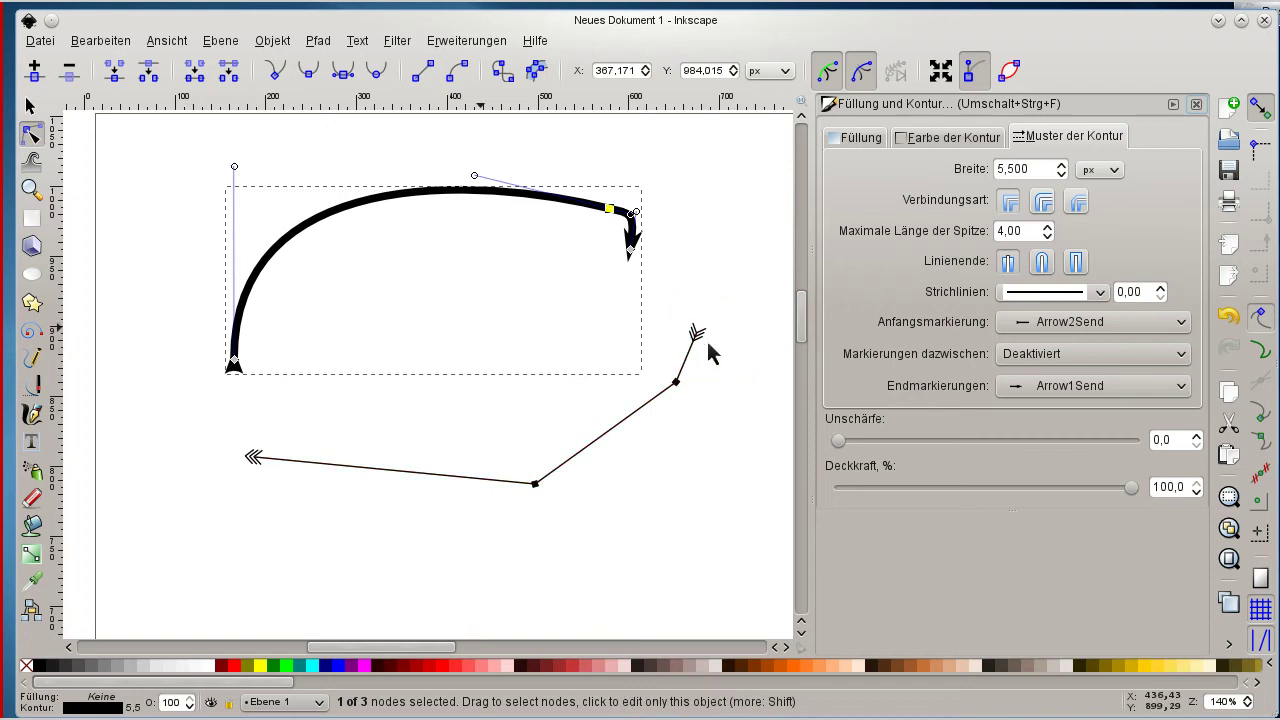
- Select the thin four-node path and look through the available start marker shapes without choosing a new one
left_click(254, 457)
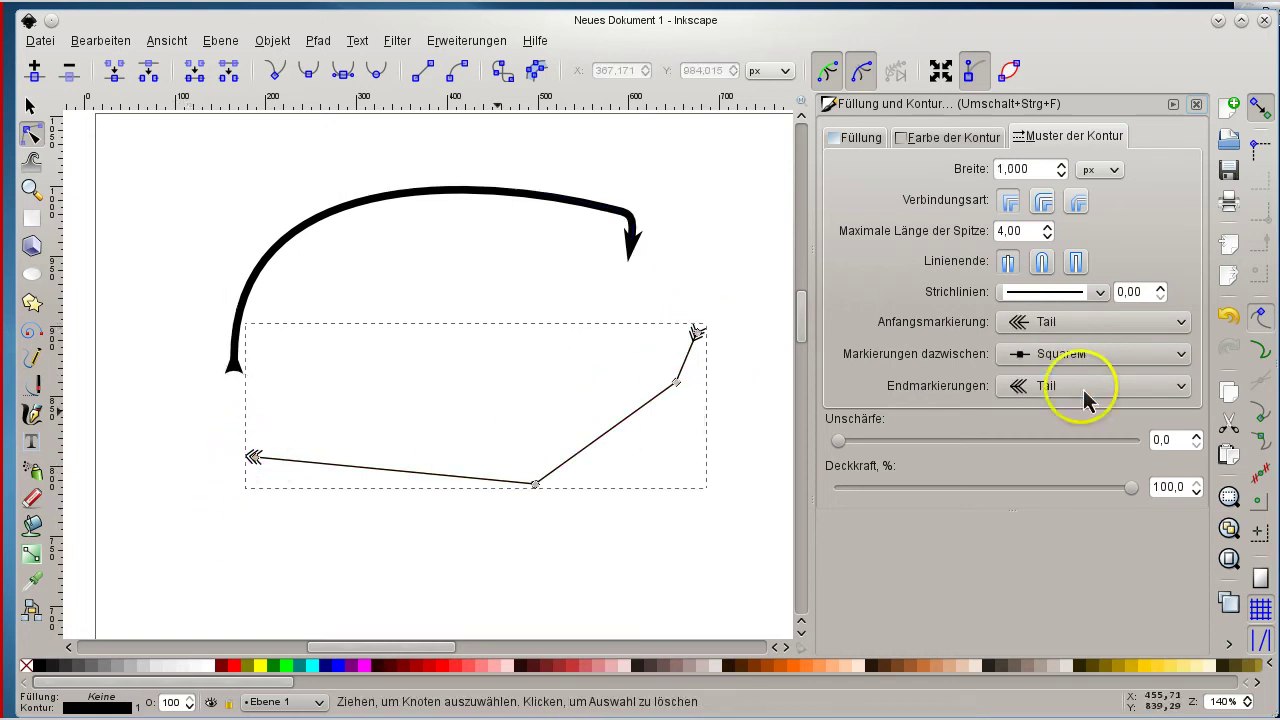
left_click(1052, 322)
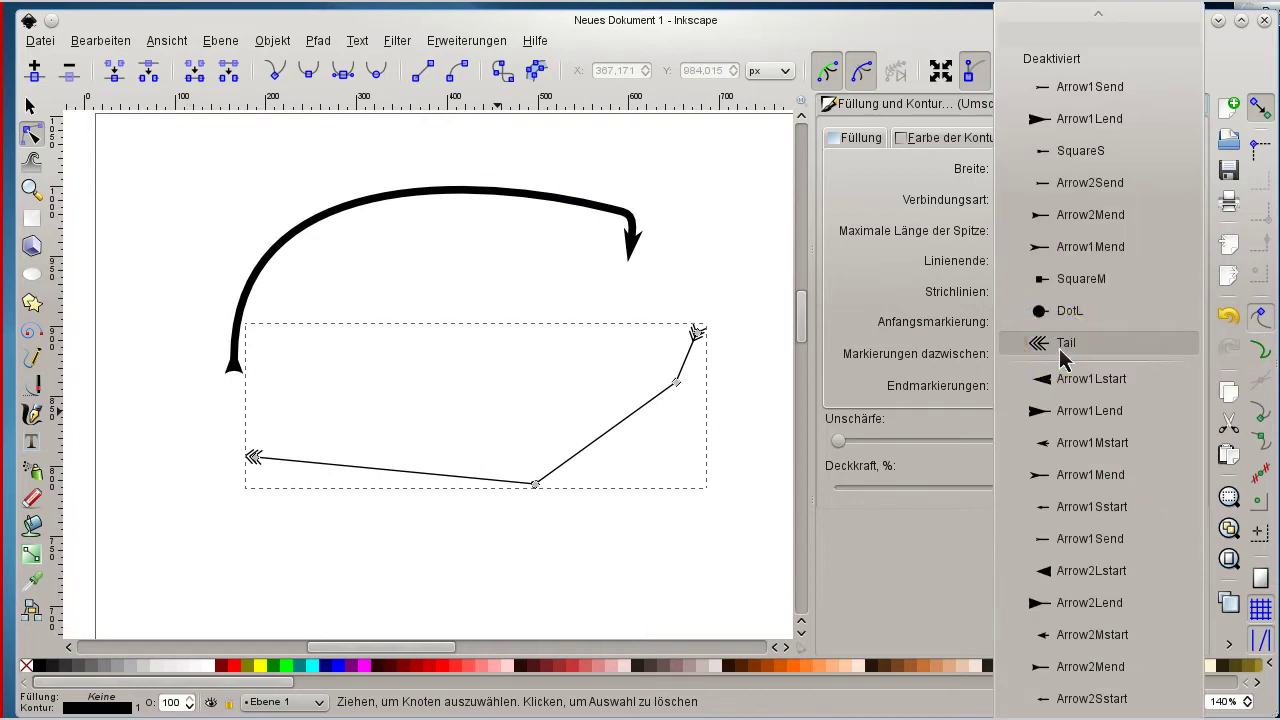
scroll(1110, 495, "down", 3)
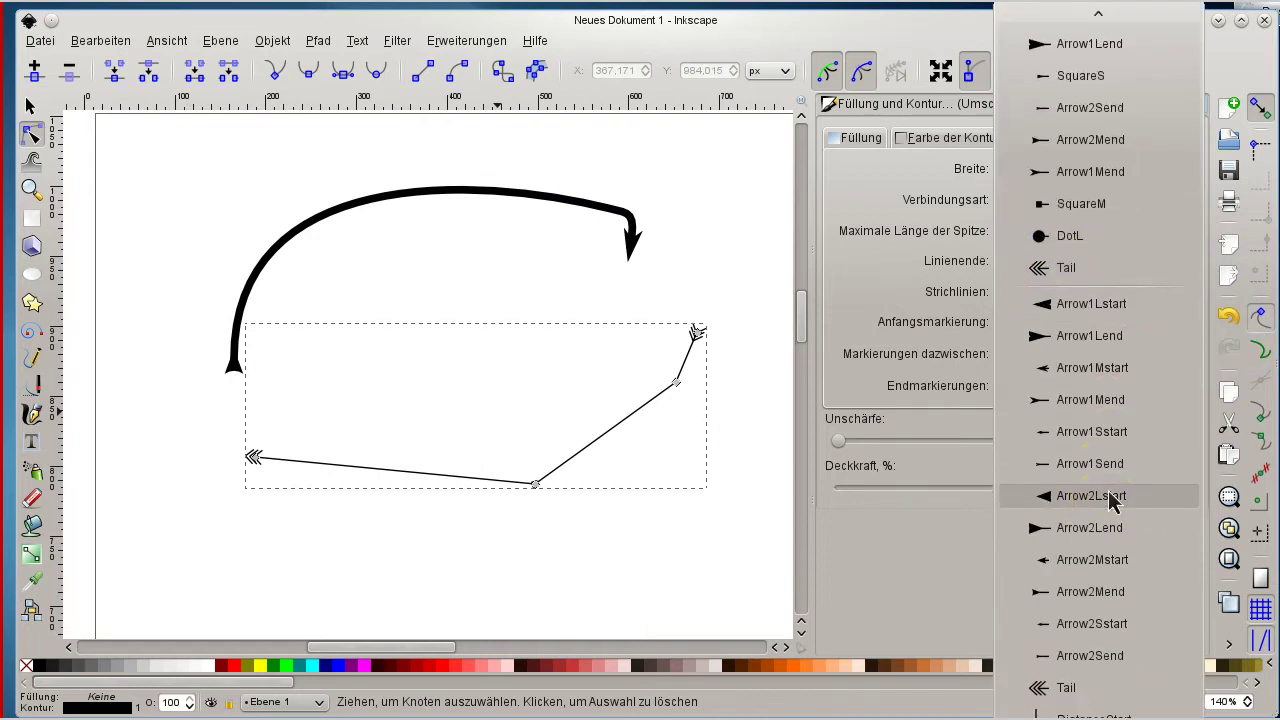
scroll(1100, 560, "down", 9)
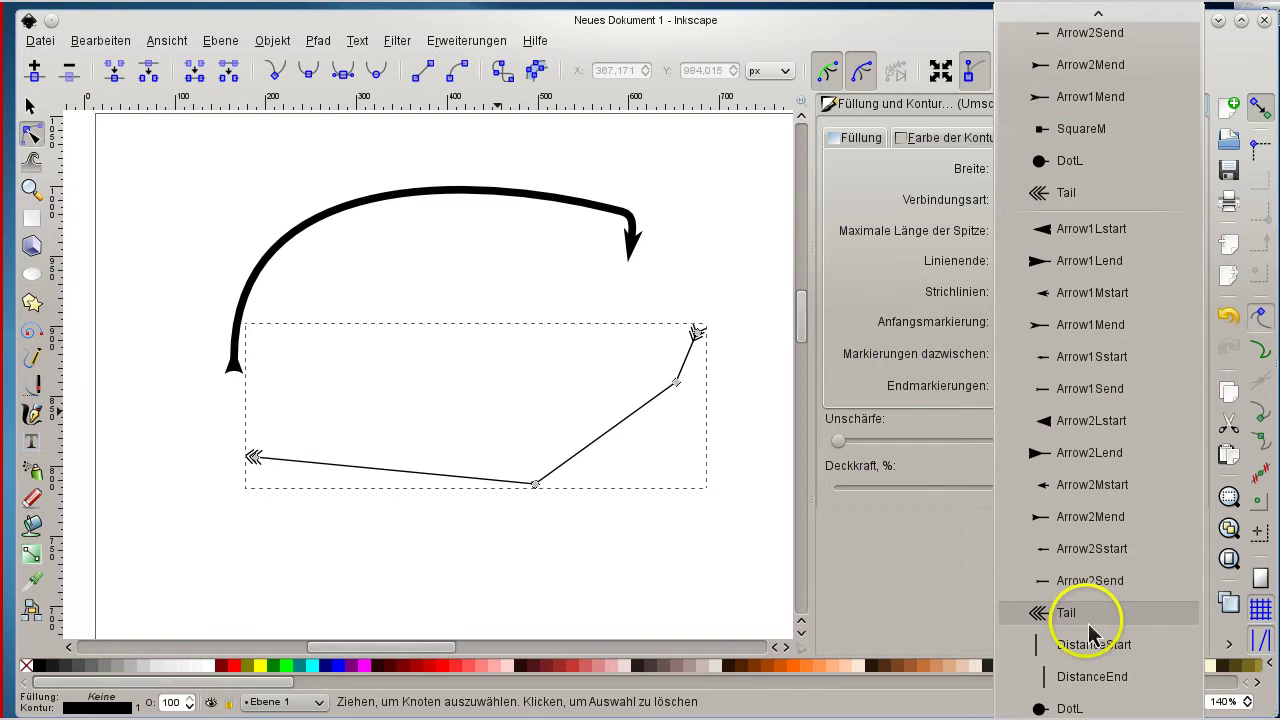
scroll(1092, 624, "down", 18)
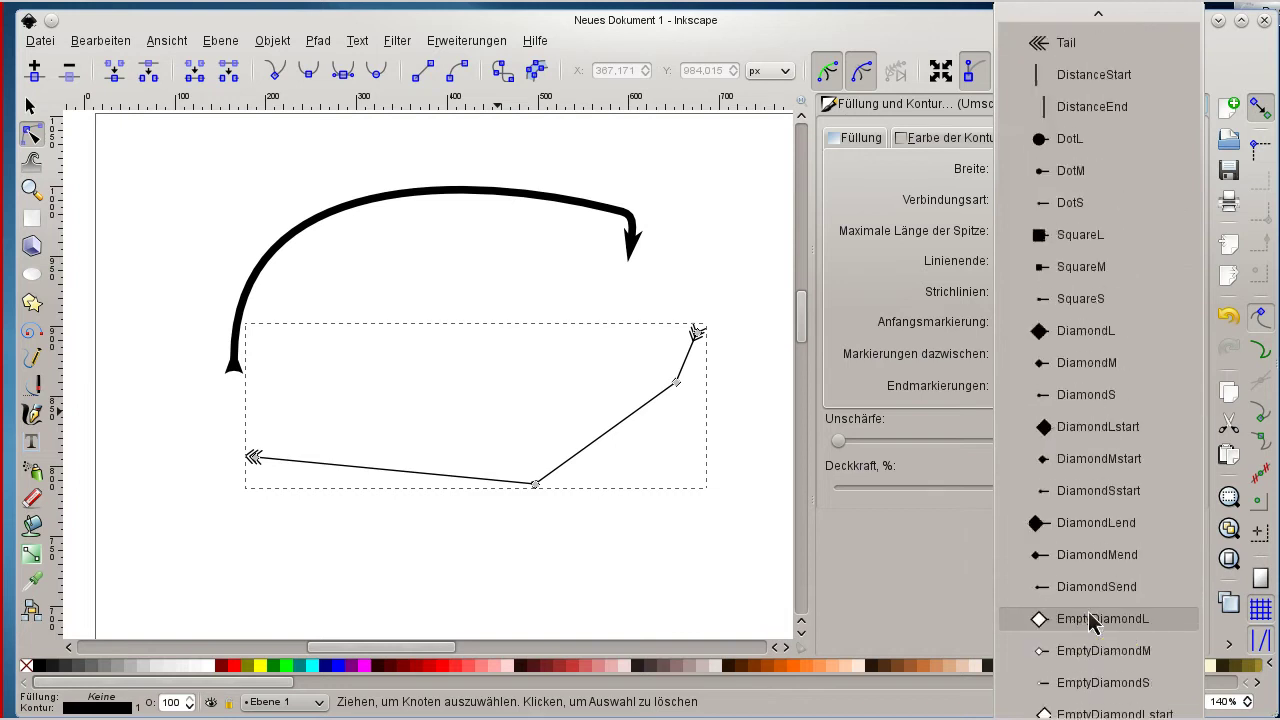
scroll(1092, 624, "down", 18)
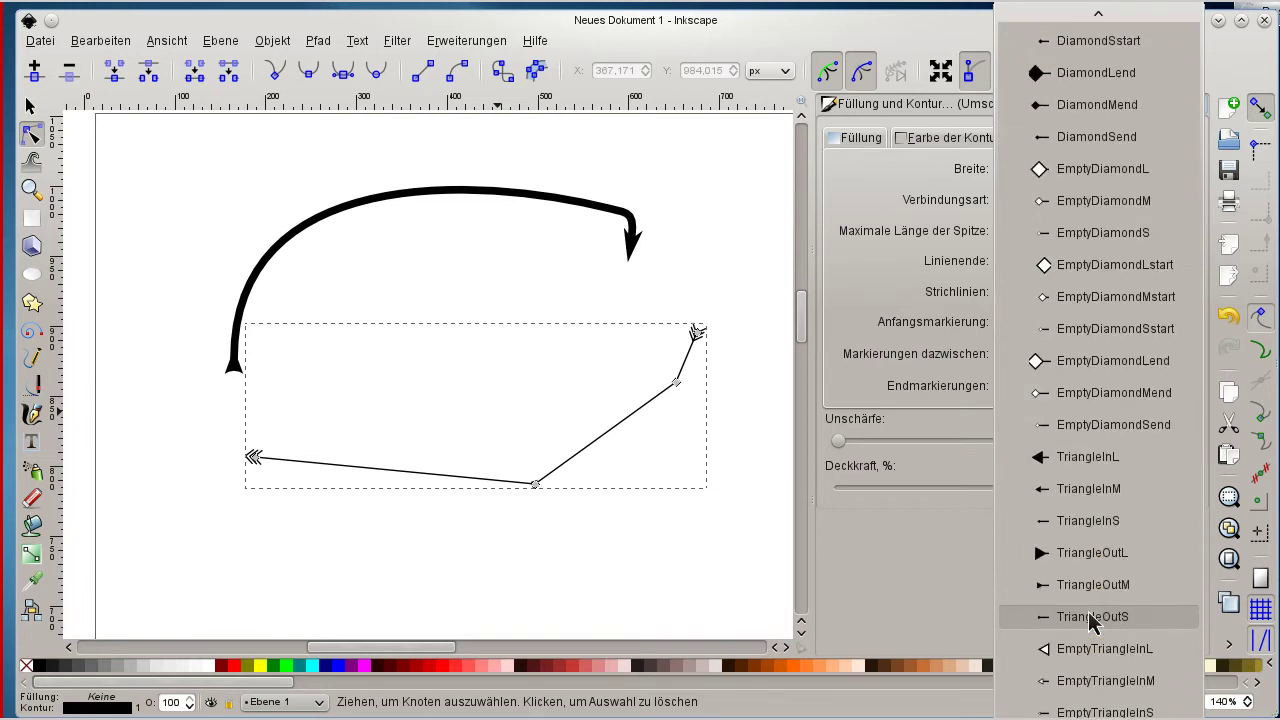
scroll(1092, 624, "down", 10)
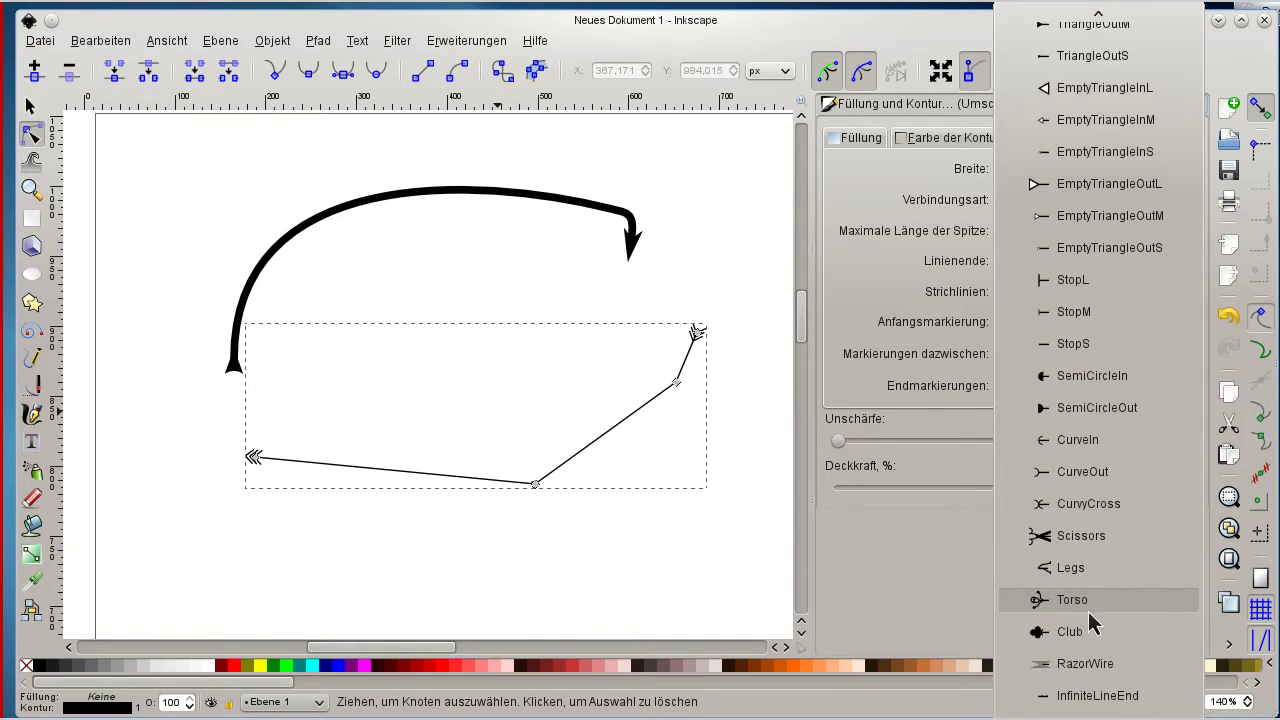
scroll(1092, 624, "up", 10)
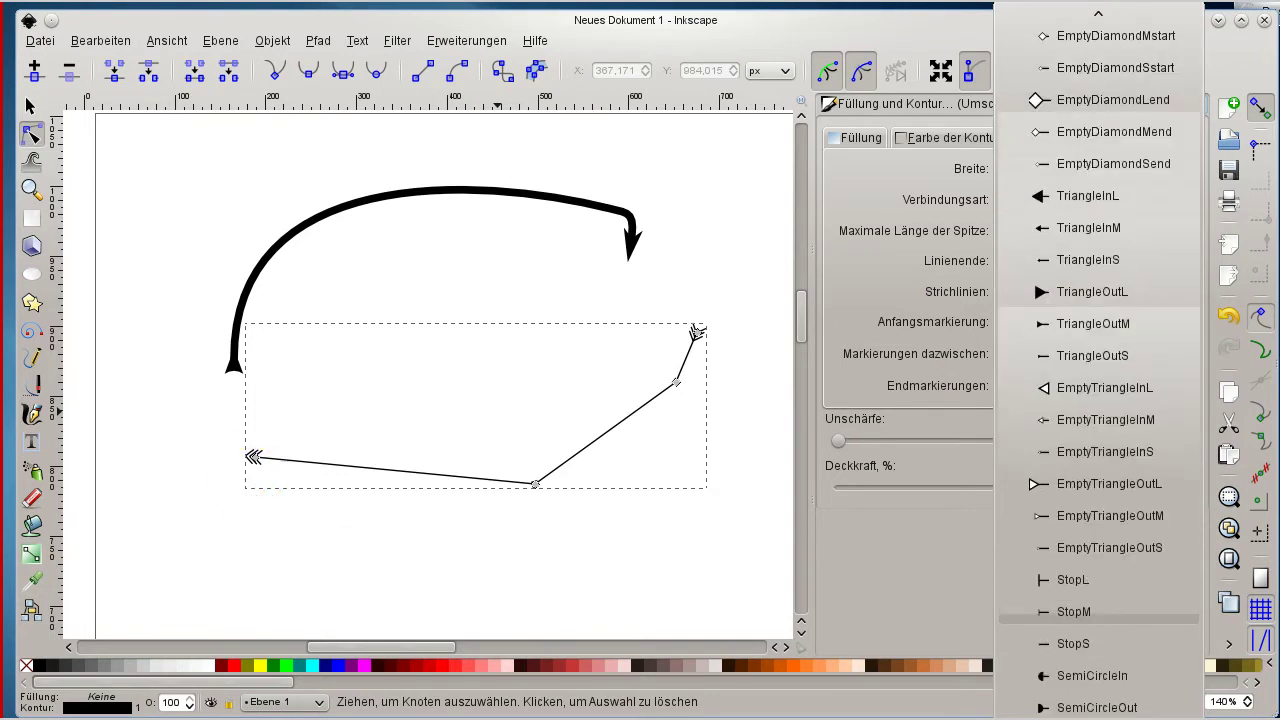
left_click(36, 140)
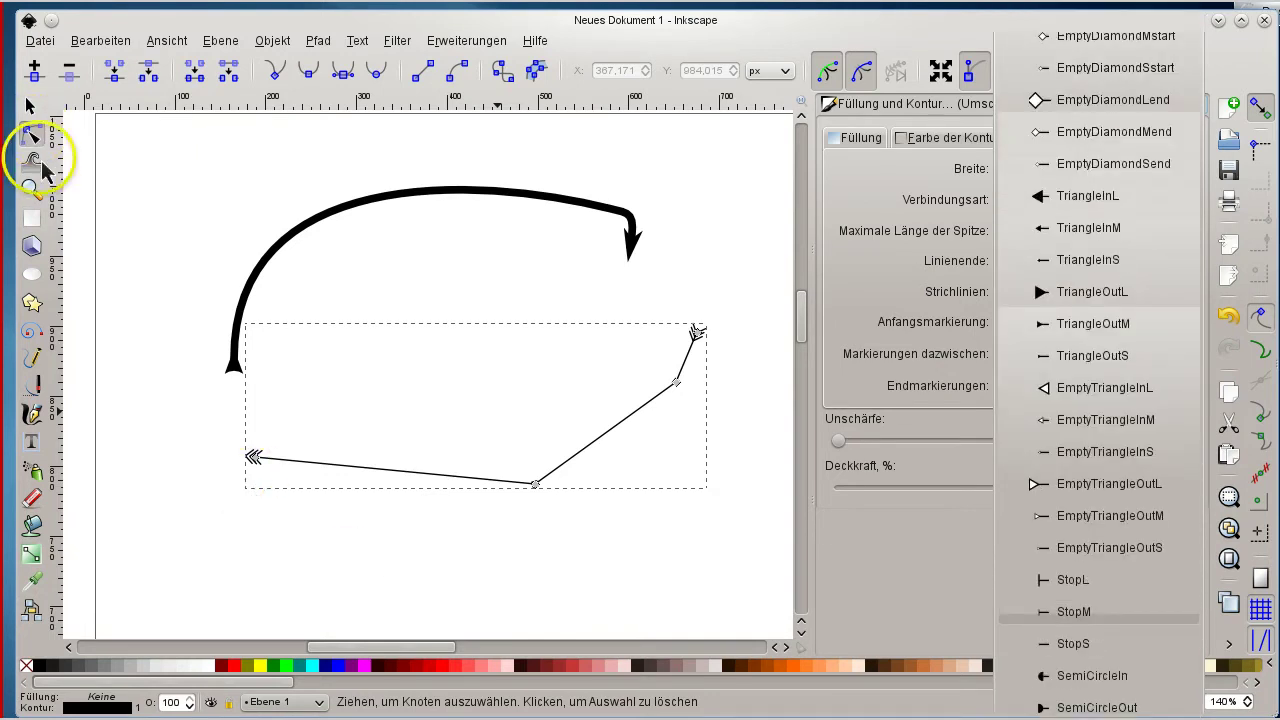
- Swap the thin path's ends, start node to about X 467, Y 866 px, end node to X 141, Y 770 px, and spread the middle nodes between them
left_click(254, 458)
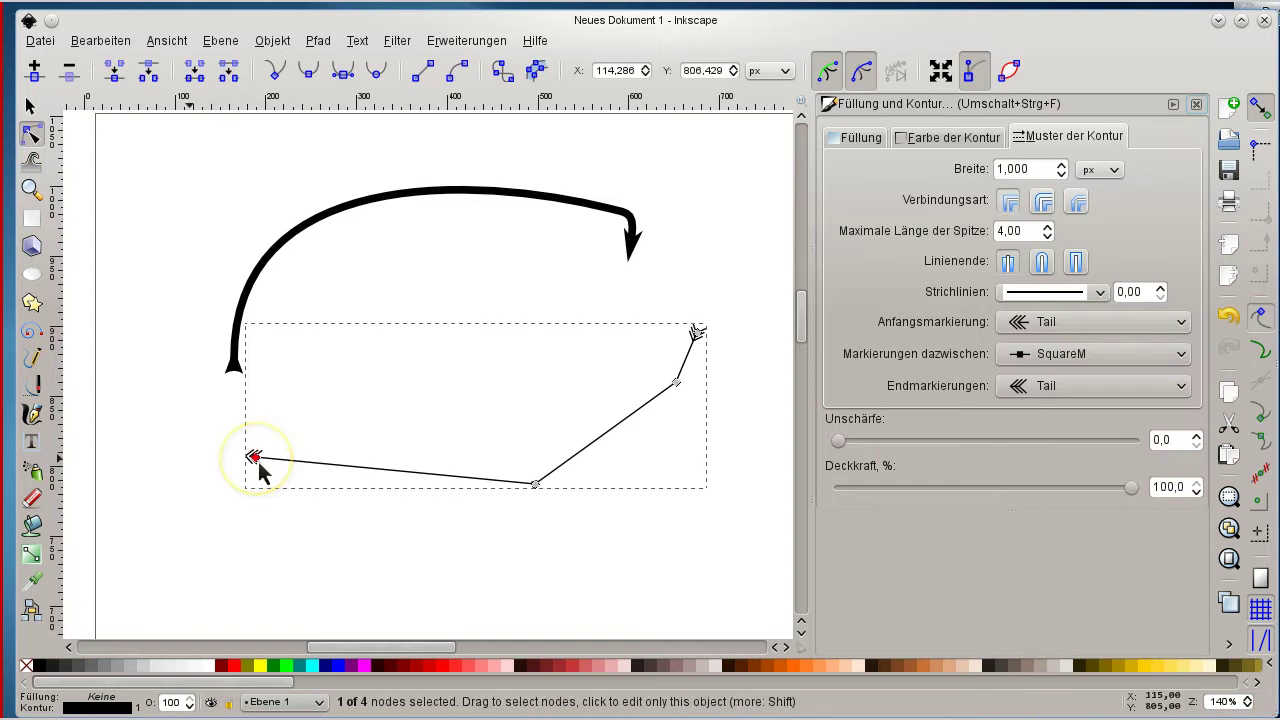
left_click_drag(258, 463, 753, 390)
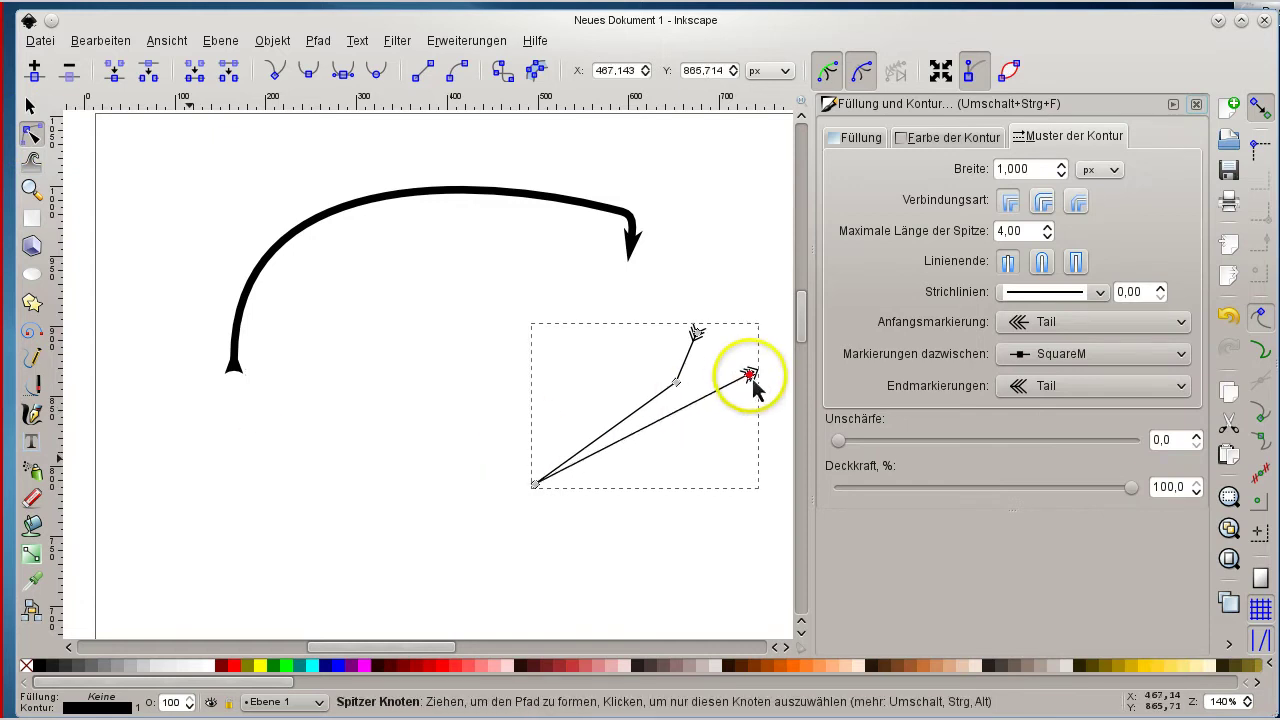
left_click_drag(695, 333, 430, 399)
left_click_drag(316, 503, 294, 508)
left_click(677, 384)
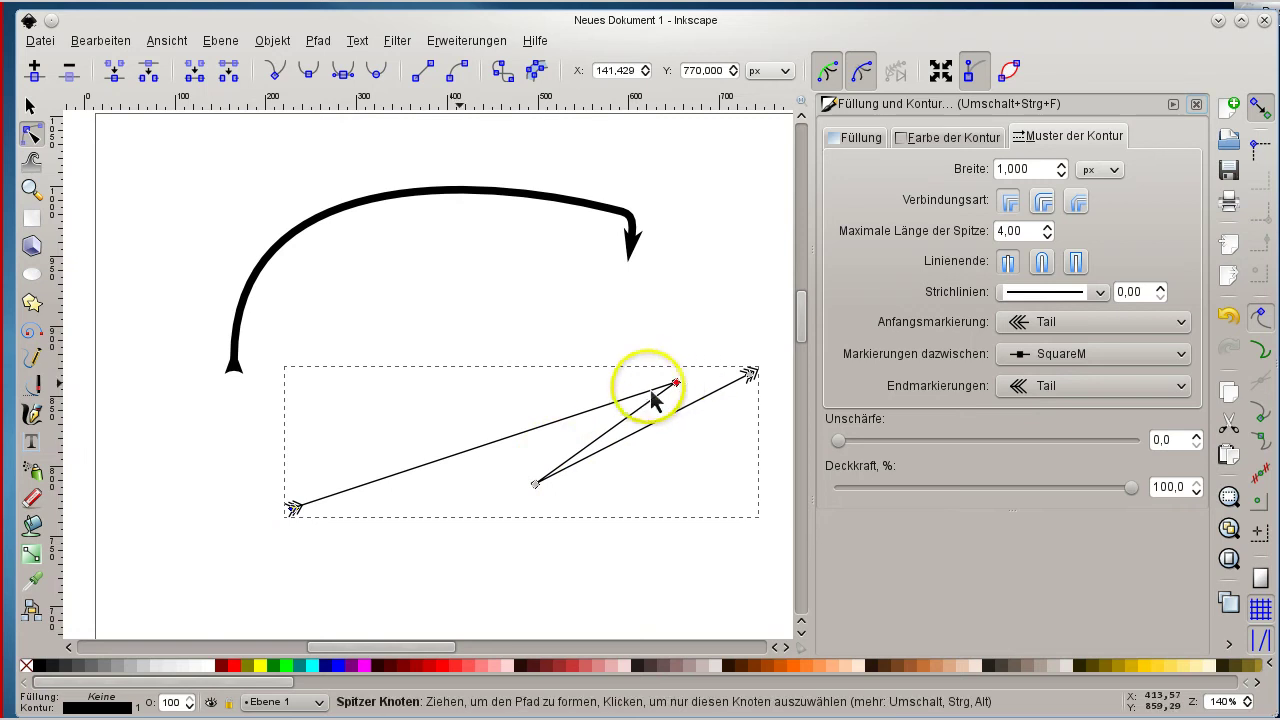
left_click_drag(676, 386, 623, 491)
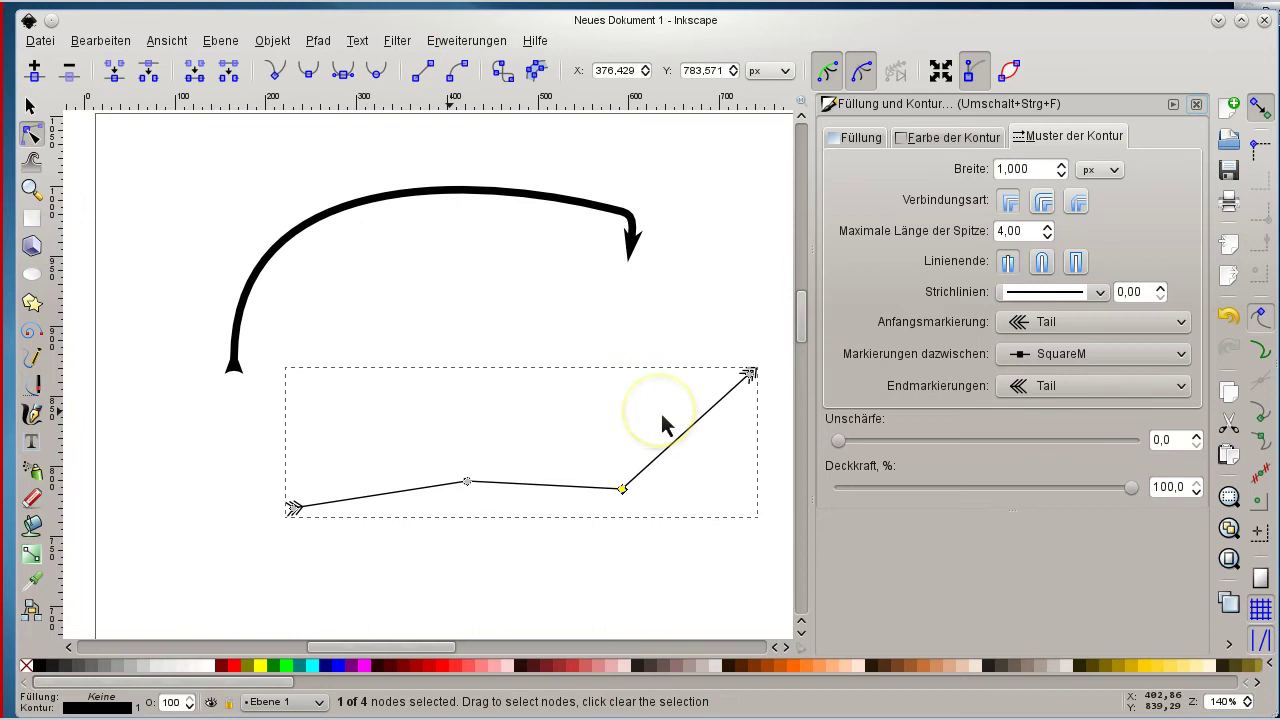
left_click(1079, 318)
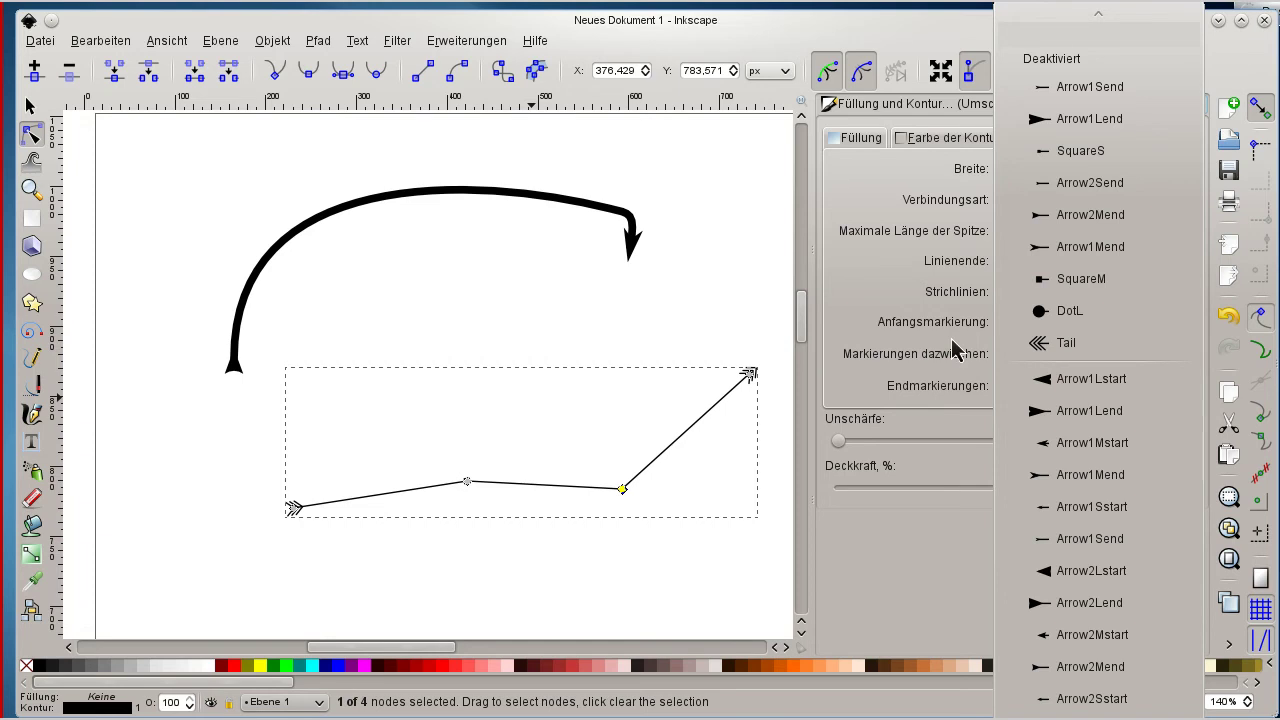
left_click(343, 663)
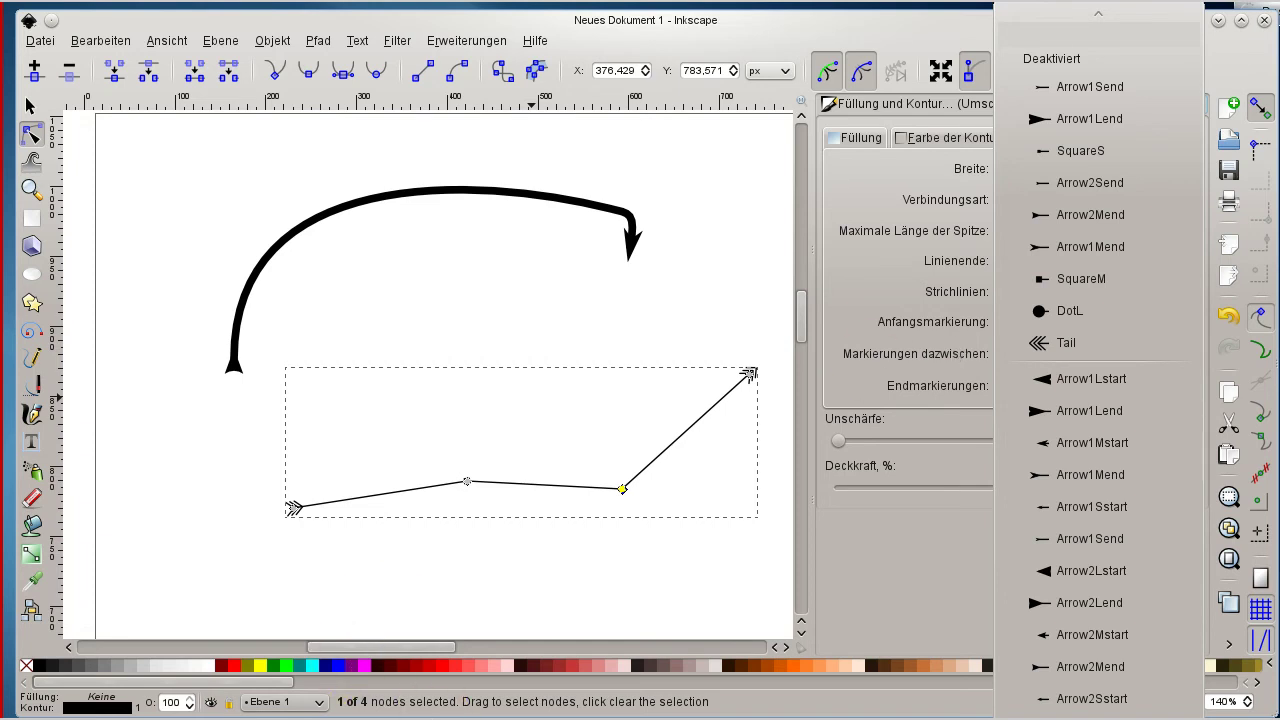